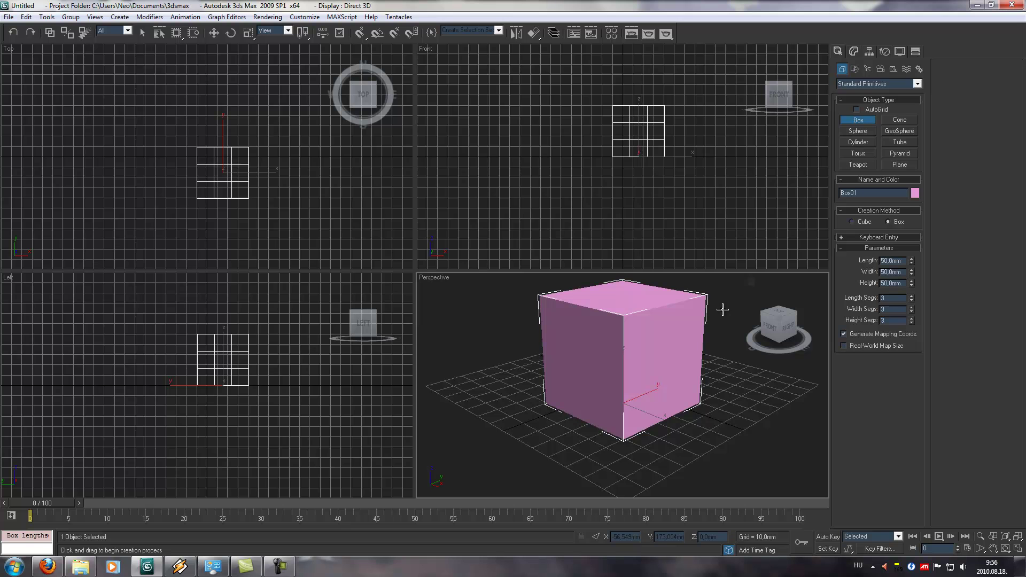
# Display the segment edges on the shaded box and maximize the Perspective view for a closer look
pyautogui.press('F4')
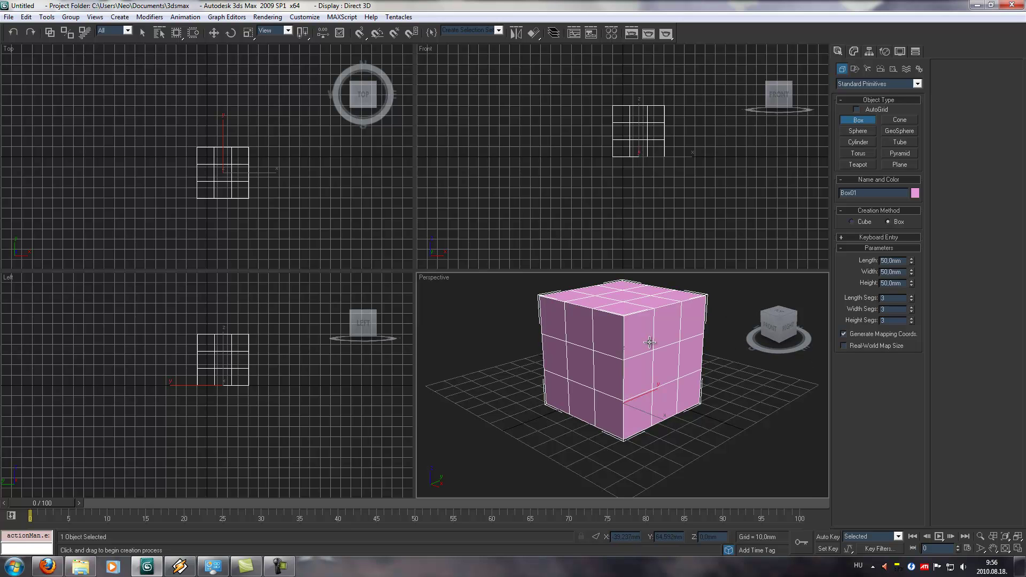
pyautogui.moveTo(648, 344); pyautogui.dragTo(650, 350, button='middle')
pyautogui.hotkey('alt', 'w')
pyautogui.moveTo(442, 248); pyautogui.dragTo(508, 302, button='middle')
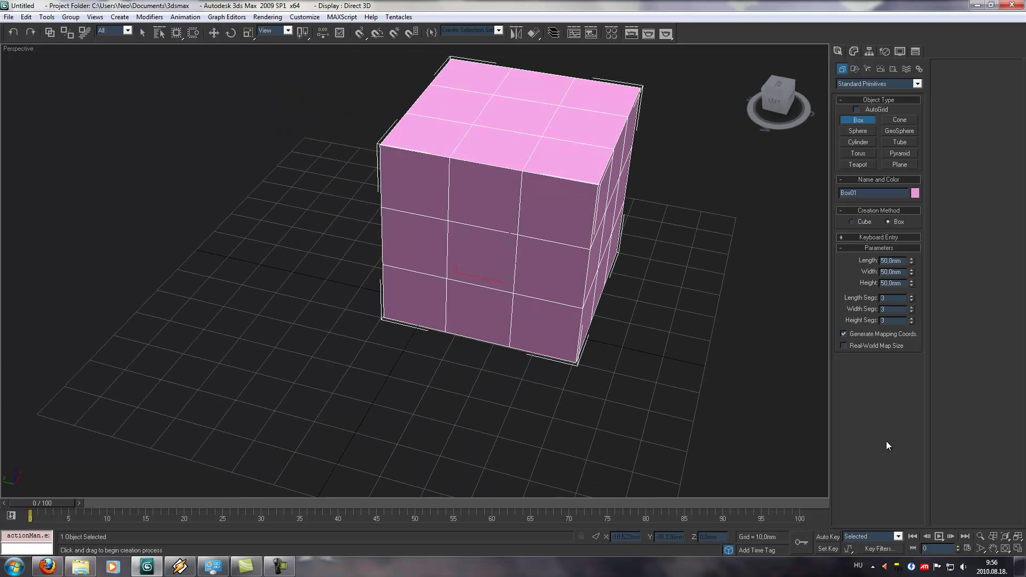
pyautogui.scroll(3, 565, 369)
pyautogui.keyDown('alt'); pyautogui.moveTo(565, 368); pyautogui.dragTo(403, 299, button='middle'); pyautogui.keyUp('alt')
# Convert the box to an Editable Poly object
pyautogui.click(853, 51)
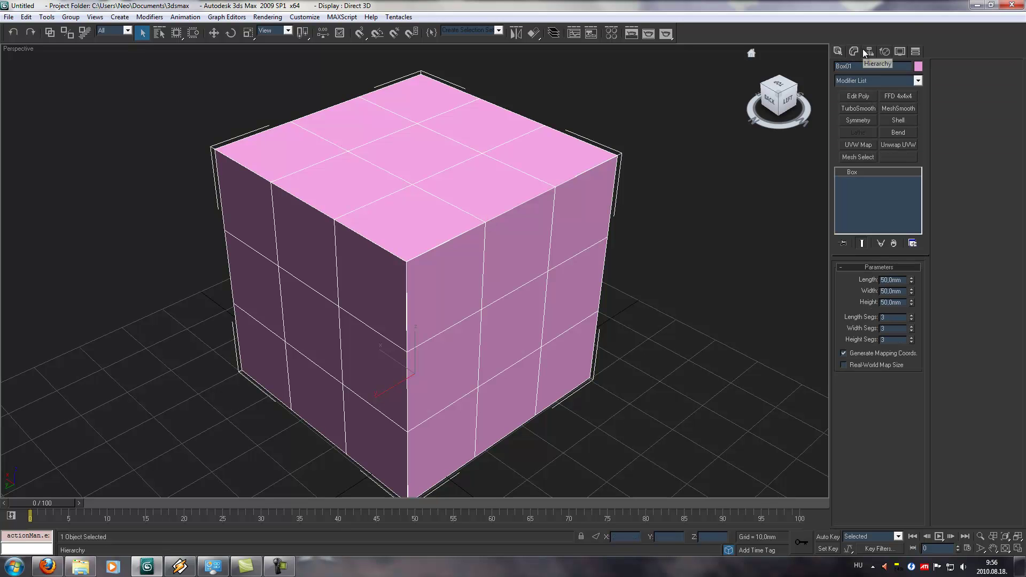
pyautogui.click(870, 98)
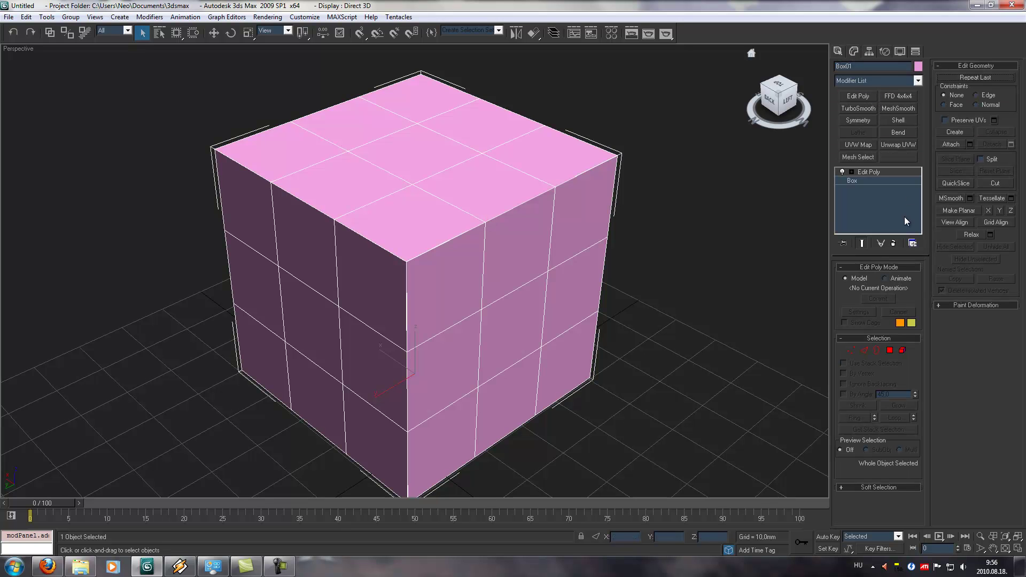
pyautogui.click(907, 239)
pyautogui.rightClick(880, 170)
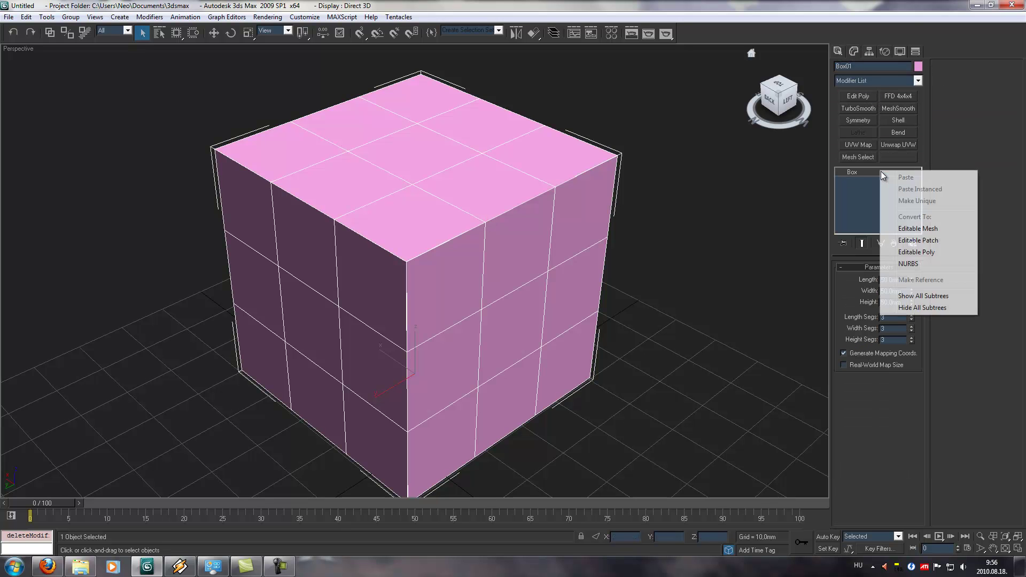
pyautogui.click(935, 252)
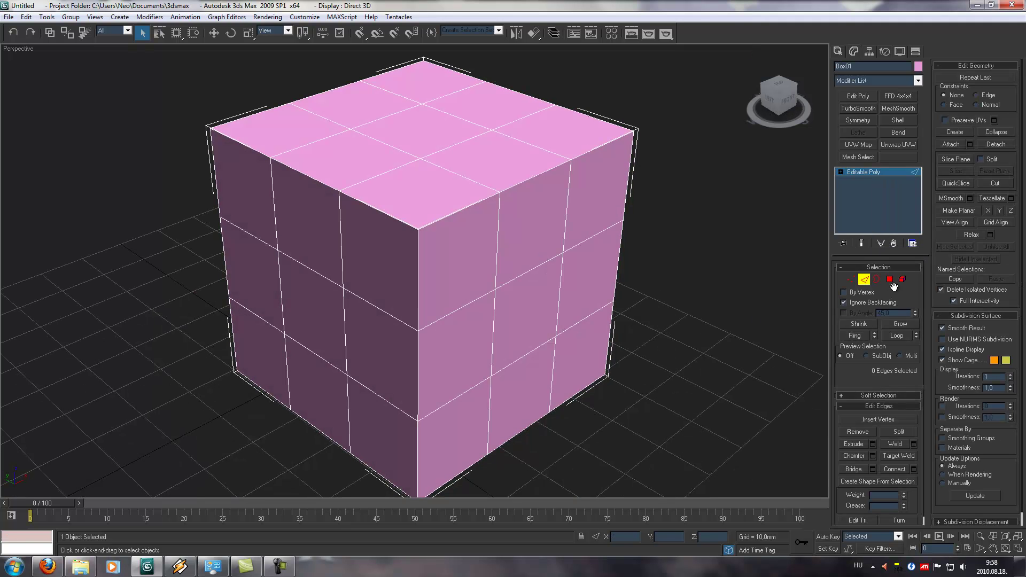
# Select a segment on each reachable outer border edge of the cube and expand the selection to full edge loops
pyautogui.click(440, 223)
pyautogui.keyDown('ctrl'); pyautogui.click(401, 220); pyautogui.keyUp('ctrl')
pyautogui.keyDown('ctrl'); pyautogui.click(417, 243); pyautogui.keyUp('ctrl')
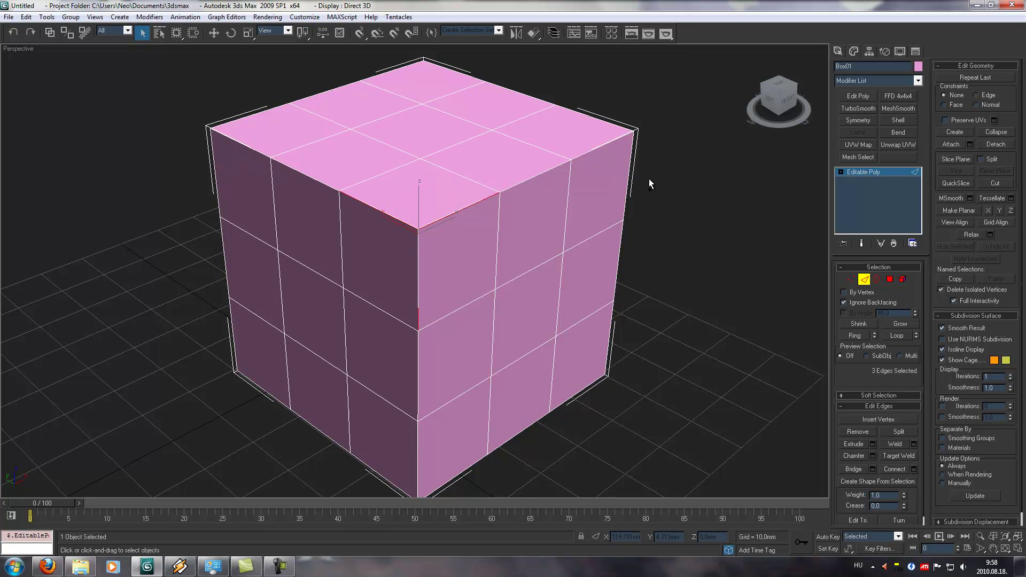
pyautogui.keyDown('ctrl'); pyautogui.click(630, 170); pyautogui.keyUp('ctrl')
pyautogui.keyDown('ctrl'); pyautogui.click(580, 110); pyautogui.keyUp('ctrl')
pyautogui.keyDown('ctrl'); pyautogui.click(384, 74); pyautogui.keyUp('ctrl')
pyautogui.keyDown('ctrl'); pyautogui.click(529, 426); pyautogui.keyUp('ctrl')
pyautogui.keyDown('ctrl'); pyautogui.click(380, 475); pyautogui.keyUp('ctrl')
pyautogui.keyDown('ctrl'); pyautogui.click(226, 276); pyautogui.keyUp('ctrl')
pyautogui.keyDown('alt'); pyautogui.moveTo(226, 277); pyautogui.dragTo(330, 297, button='middle'); pyautogui.keyUp('alt')
pyautogui.keyDown('ctrl'); pyautogui.click(321, 299); pyautogui.keyUp('ctrl')
pyautogui.click(887, 334)
# Add the remaining bottom border edges to the selection as full loops and check the selected outline in wireframe
pyautogui.keyDown('alt'); pyautogui.moveTo(560, 301); pyautogui.dragTo(480, 381, button='middle'); pyautogui.keyUp('alt')
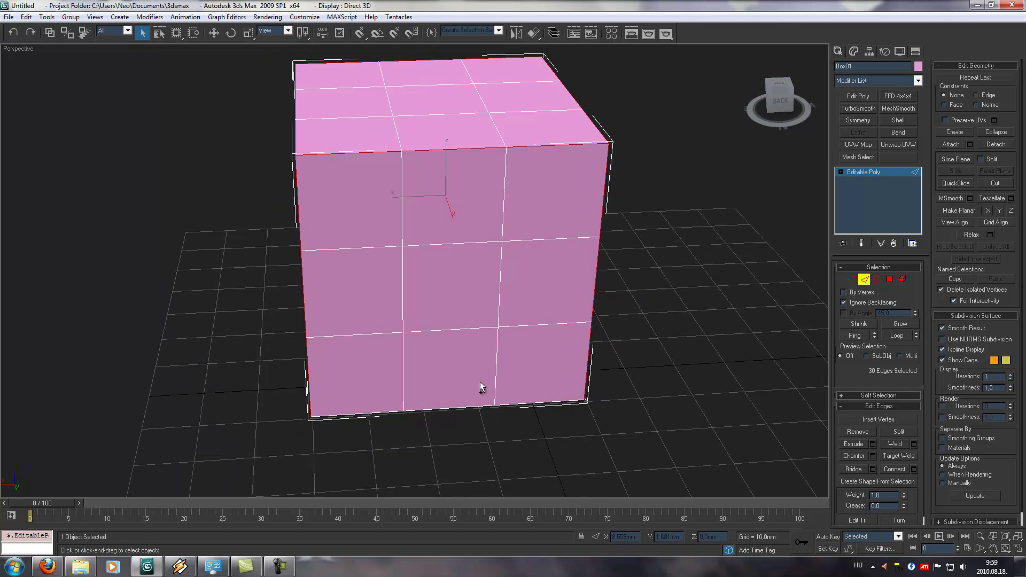
pyautogui.keyDown('ctrl'); pyautogui.click(466, 407); pyautogui.keyUp('ctrl')
pyautogui.keyDown('alt'); pyautogui.moveTo(347, 396); pyautogui.dragTo(417, 389, button='middle'); pyautogui.keyUp('alt')
pyautogui.keyDown('ctrl'); pyautogui.click(357, 407); pyautogui.keyUp('ctrl')
pyautogui.keyDown('alt'); pyautogui.moveTo(357, 407); pyautogui.dragTo(374, 407, button='middle'); pyautogui.keyUp('alt')
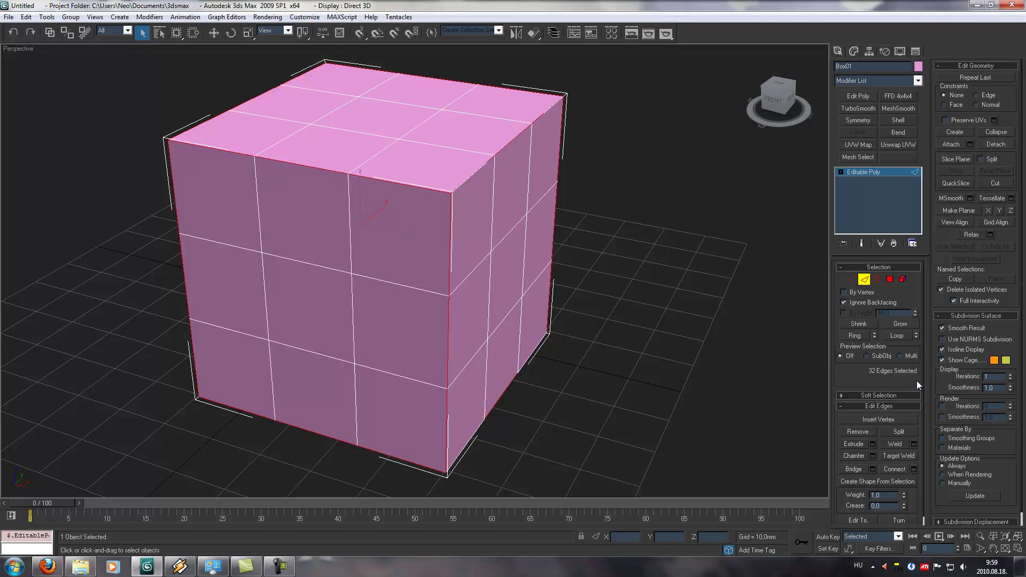
pyautogui.click(899, 337)
pyautogui.press('F3')
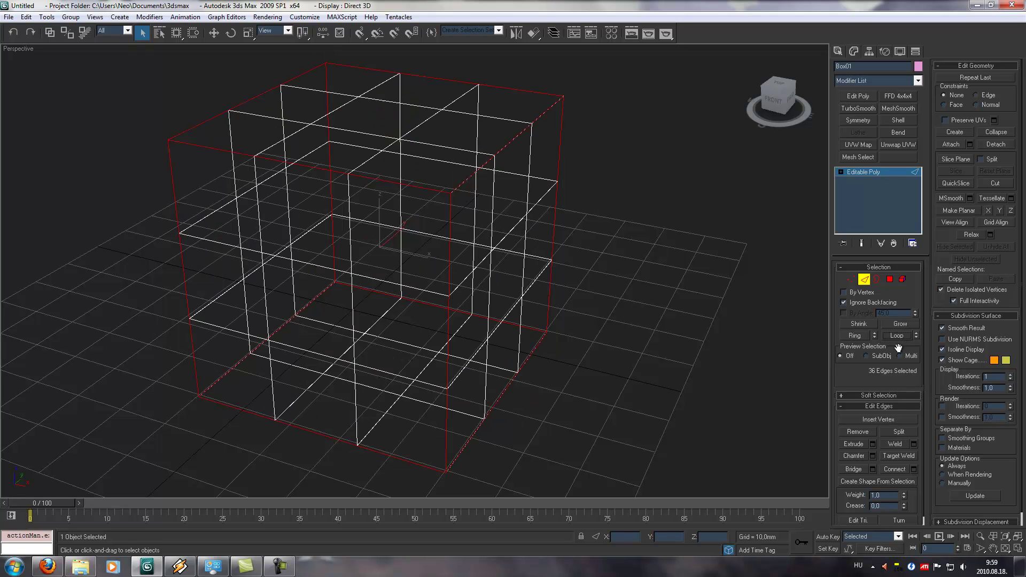
pyautogui.keyDown('alt'); pyautogui.moveTo(618, 370); pyautogui.dragTo(570, 336, button='middle'); pyautogui.keyUp('alt')
pyautogui.press('F3')
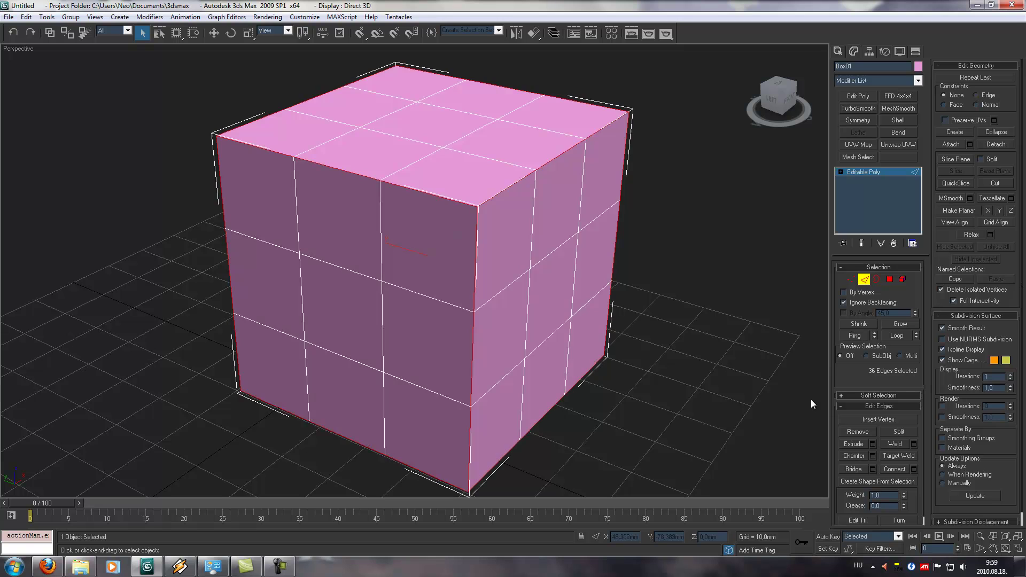
# Chamfer the selected outer edges by 0.42 mm with 1 segment
pyautogui.click(873, 455)
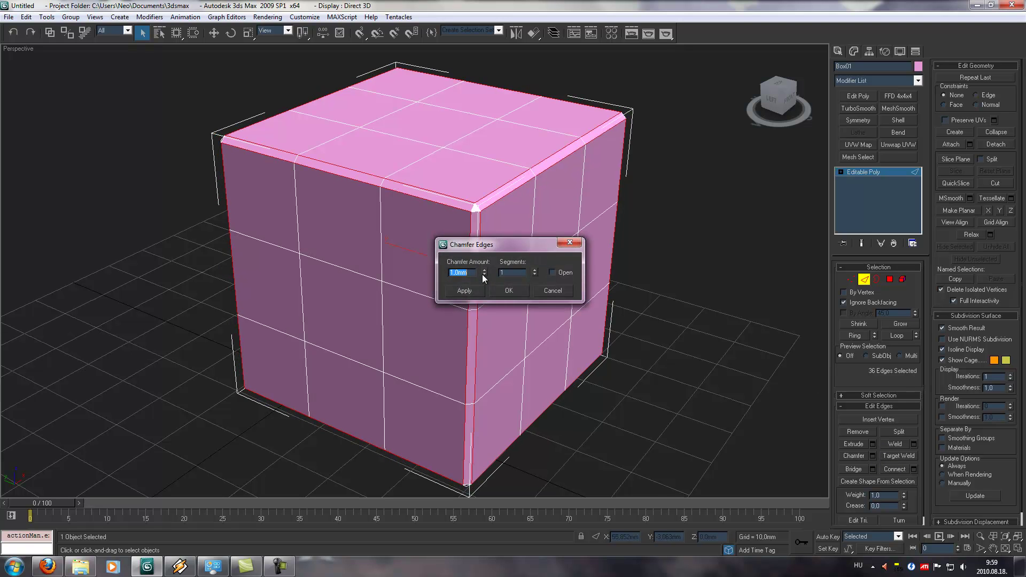
pyautogui.moveTo(483, 274); pyautogui.dragTo(484, 306)
pyautogui.click(473, 288)
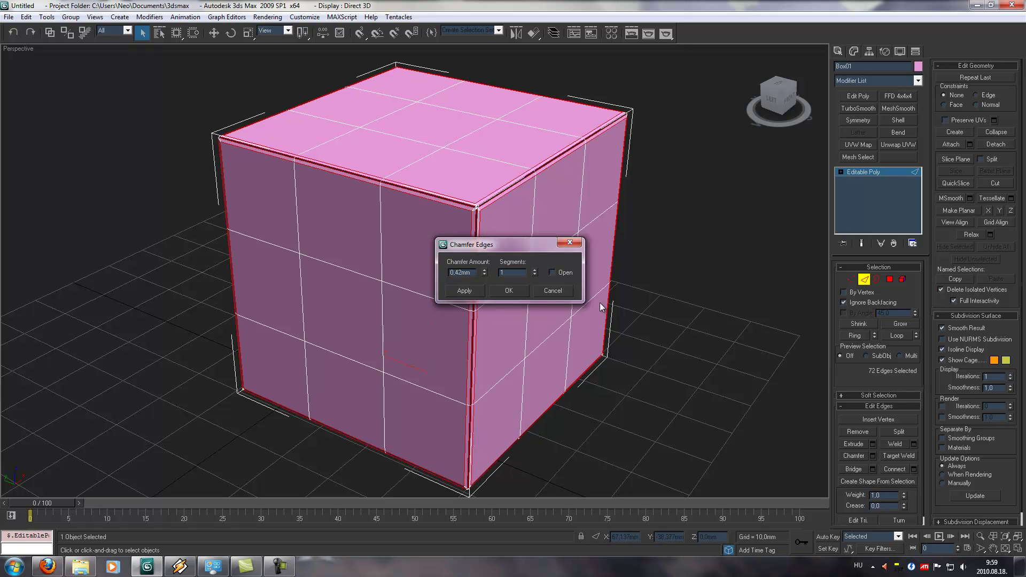
pyautogui.click(552, 294)
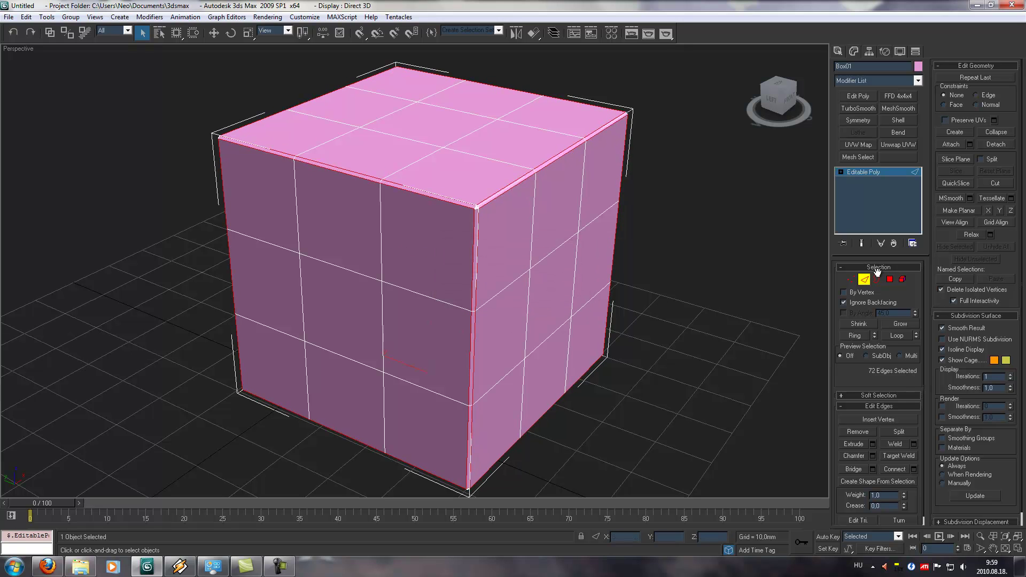
# Switch to polygon selection and set the Inset type to By Polygon without applying an inset
pyautogui.click(887, 280)
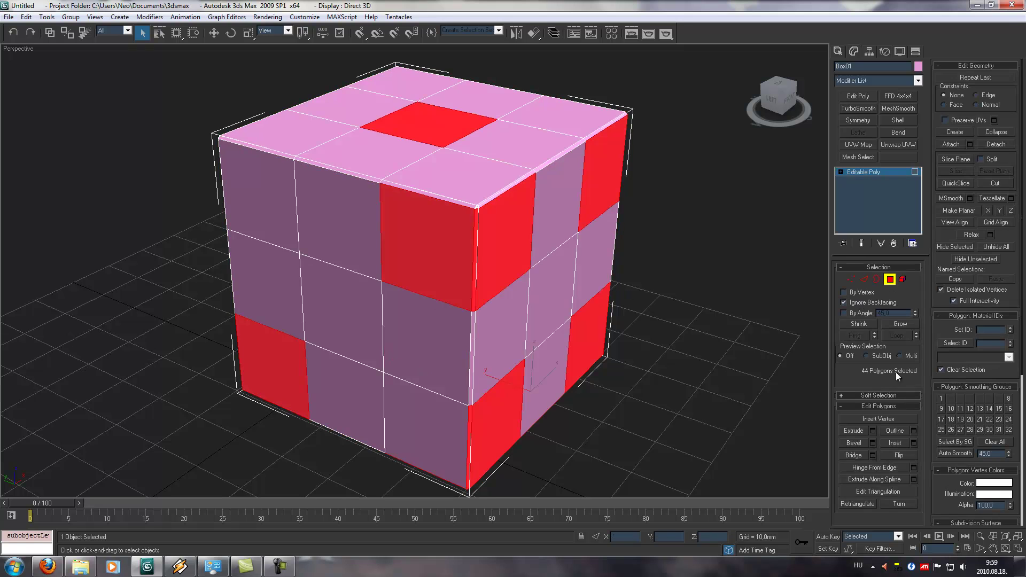
pyautogui.click(912, 442)
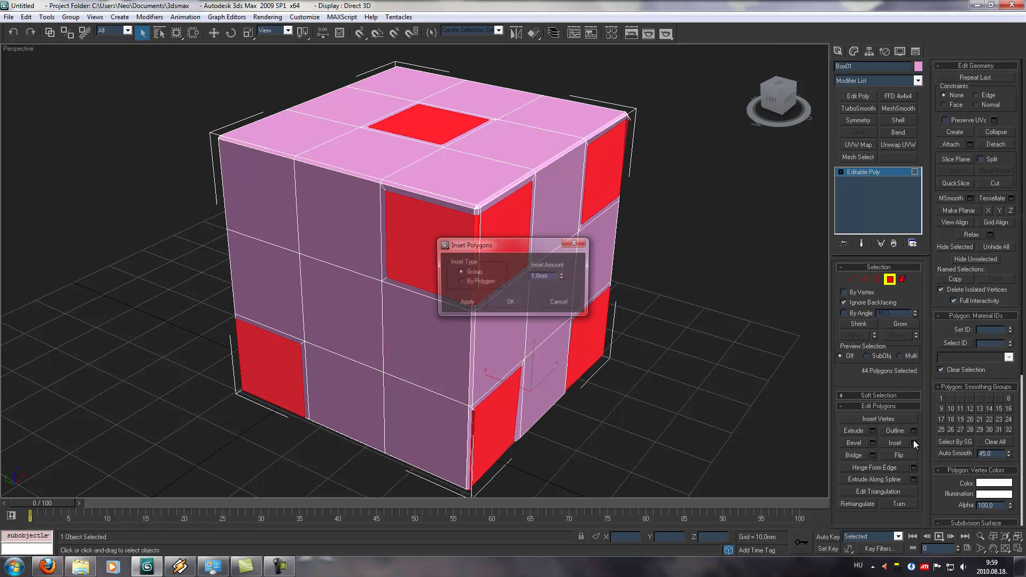
pyautogui.click(482, 281)
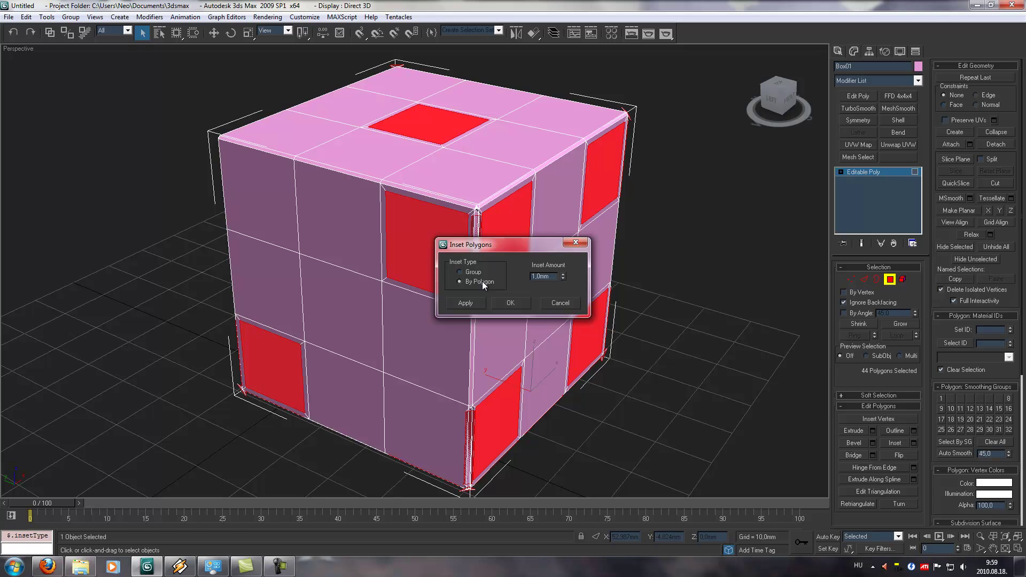
pyautogui.click(560, 303)
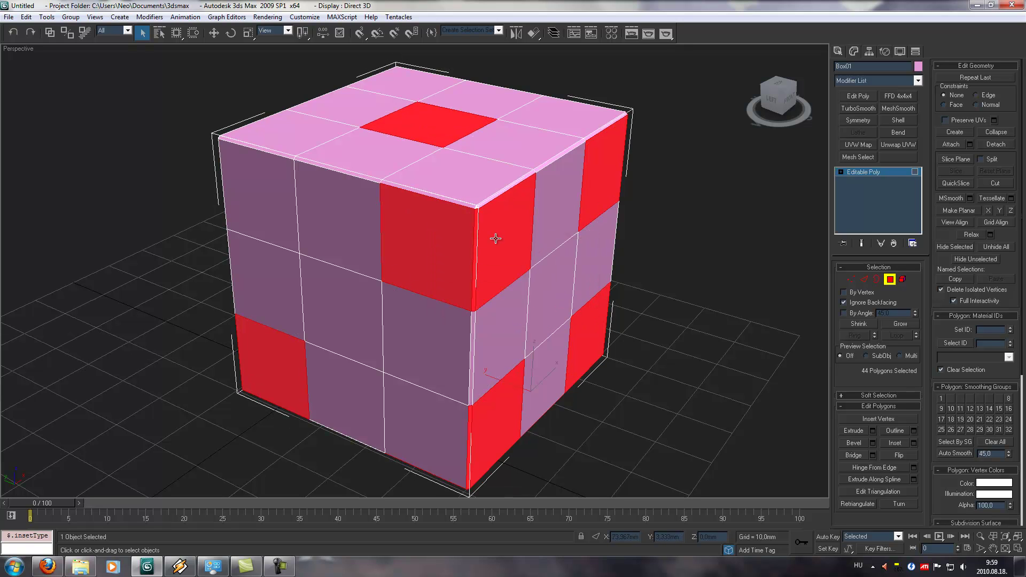
# Deselect the narrow chamfer polygons along the front vertical edge and the adjoining bottom edges, keeping the pip faces selected
pyautogui.keyDown('alt'); pyautogui.click(474, 233); pyautogui.keyUp('alt')
pyautogui.keyDown('alt'); pyautogui.click(470, 433); pyautogui.keyUp('alt')
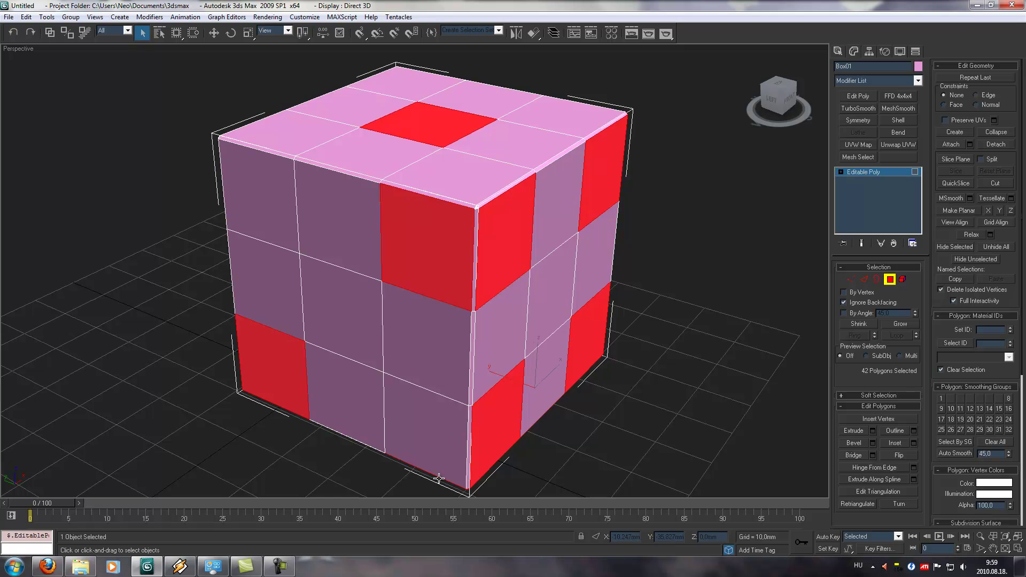
pyautogui.keyDown('alt'); pyautogui.moveTo(462, 461); pyautogui.dragTo(460, 401, button='middle'); pyautogui.keyUp('alt')
pyautogui.scroll(4, 460, 402)
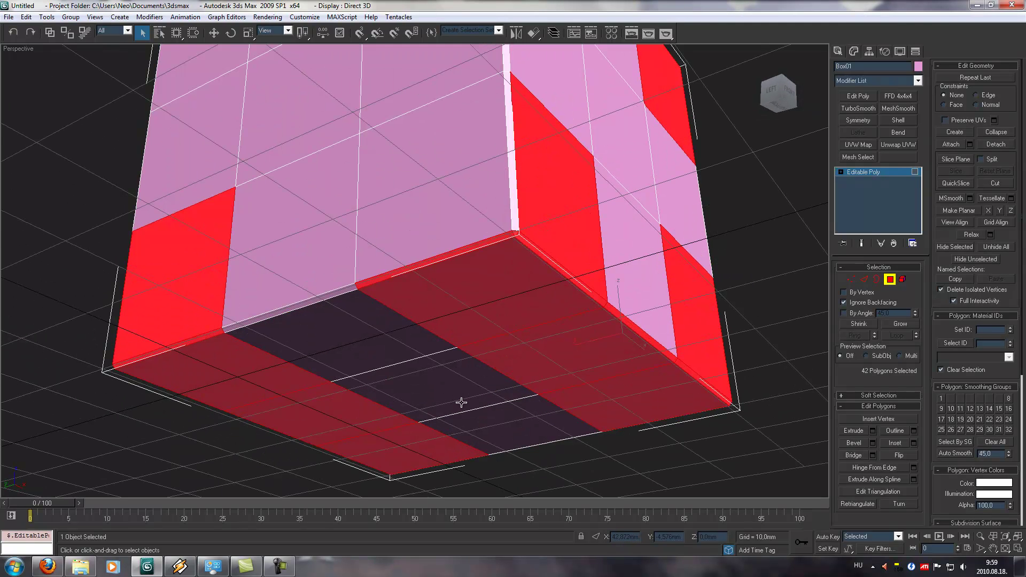
pyautogui.keyDown('alt'); pyautogui.click(491, 239); pyautogui.keyUp('alt')
pyautogui.keyDown('alt'); pyautogui.click(516, 233); pyautogui.keyUp('alt')
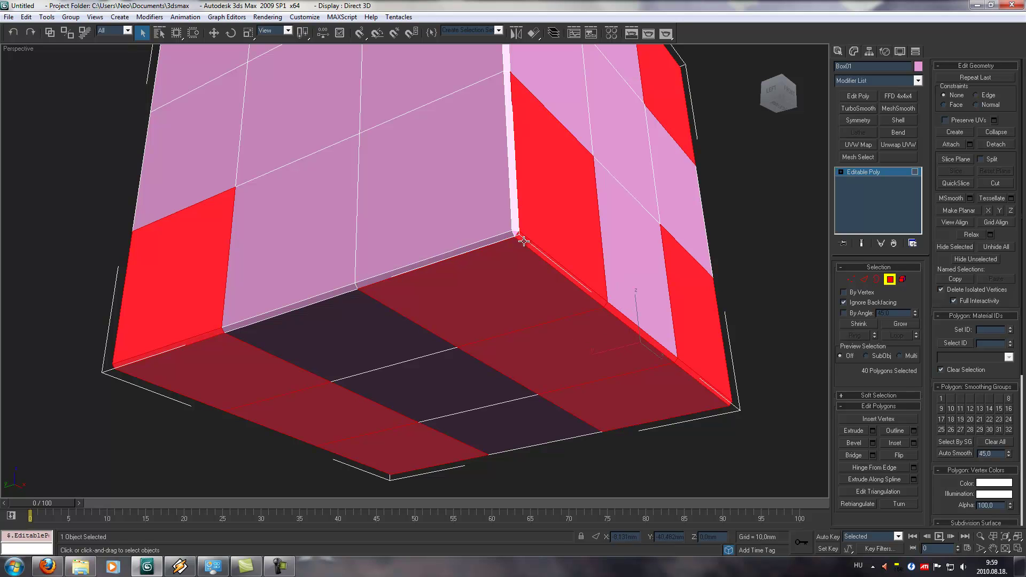
pyautogui.keyDown('alt'); pyautogui.click(526, 243); pyautogui.keyUp('alt')
pyautogui.keyDown('alt'); pyautogui.click(618, 305); pyautogui.keyUp('alt')
pyautogui.keyDown('alt'); pyautogui.click(691, 370); pyautogui.keyUp('alt')
# Remove the chamfer strips and corner polygons around the next two bottom corners of the cube from the selection
pyautogui.keyDown('alt'); pyautogui.moveTo(365, 324); pyautogui.dragTo(452, 324, button='middle'); pyautogui.keyUp('alt')
pyautogui.keyDown('alt'); pyautogui.click(537, 348); pyautogui.keyUp('alt')
pyautogui.keyDown('alt'); pyautogui.click(481, 321); pyautogui.keyUp('alt')
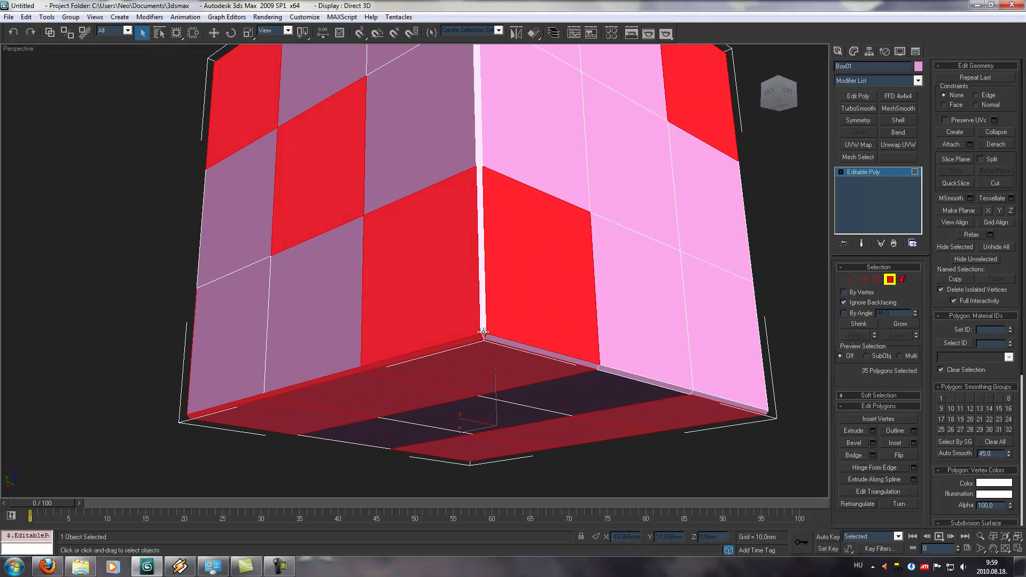
pyautogui.keyDown('alt'); pyautogui.moveTo(473, 340); pyautogui.dragTo(444, 338, button='middle'); pyautogui.keyUp('alt')
pyautogui.keyDown('alt'); pyautogui.click(441, 346); pyautogui.keyUp('alt')
pyautogui.keyDown('alt'); pyautogui.click(438, 353); pyautogui.keyUp('alt')
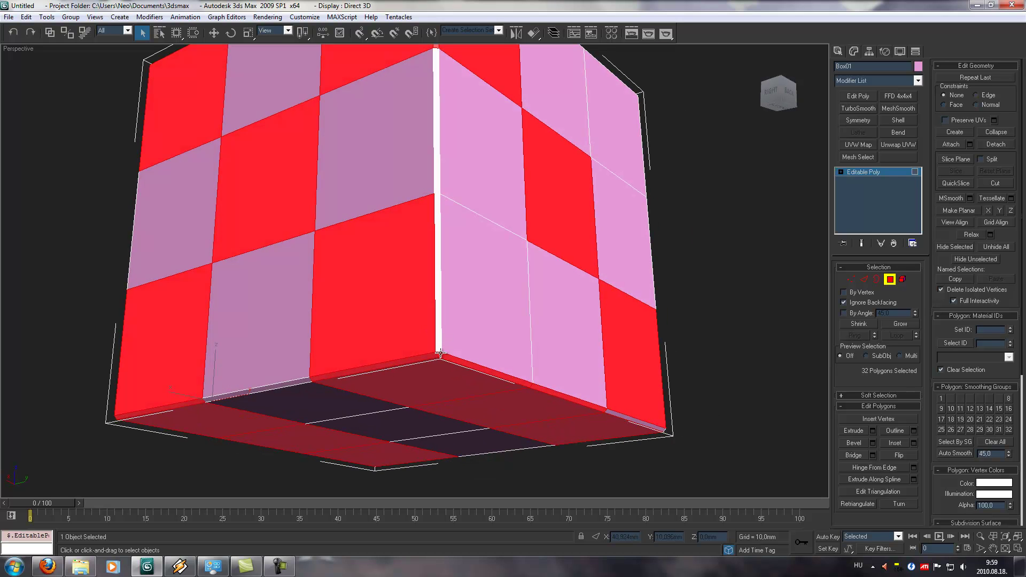
pyautogui.keyDown('alt'); pyautogui.click(452, 360); pyautogui.keyUp('alt')
pyautogui.keyDown('alt'); pyautogui.click(544, 389); pyautogui.keyUp('alt')
pyautogui.keyDown('alt'); pyautogui.click(401, 361); pyautogui.keyUp('alt')
# Deselect the chamfer polygons meeting at the last bottom corner of the cube
pyautogui.keyDown('alt'); pyautogui.moveTo(370, 355); pyautogui.dragTo(483, 364, button='middle'); pyautogui.keyUp('alt')
pyautogui.keyDown('alt'); pyautogui.click(500, 403); pyautogui.keyUp('alt')
pyautogui.keyDown('alt'); pyautogui.click(501, 397); pyautogui.keyUp('alt')
pyautogui.keyDown('alt'); pyautogui.click(501, 399); pyautogui.keyUp('alt')
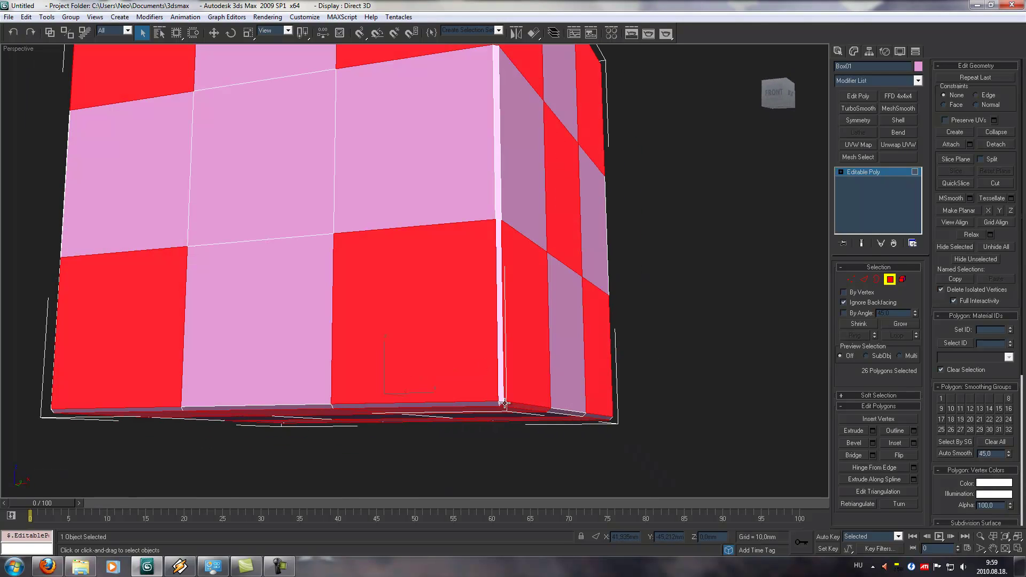
# Deselect the leftover chamfer polygons on the vertical edges and top corners so only the pip faces remain selected
pyautogui.keyDown('alt'); pyautogui.moveTo(477, 361); pyautogui.dragTo(481, 400, button='middle'); pyautogui.keyUp('alt')
pyautogui.keyDown('alt'); pyautogui.click(526, 260); pyautogui.keyUp('alt')
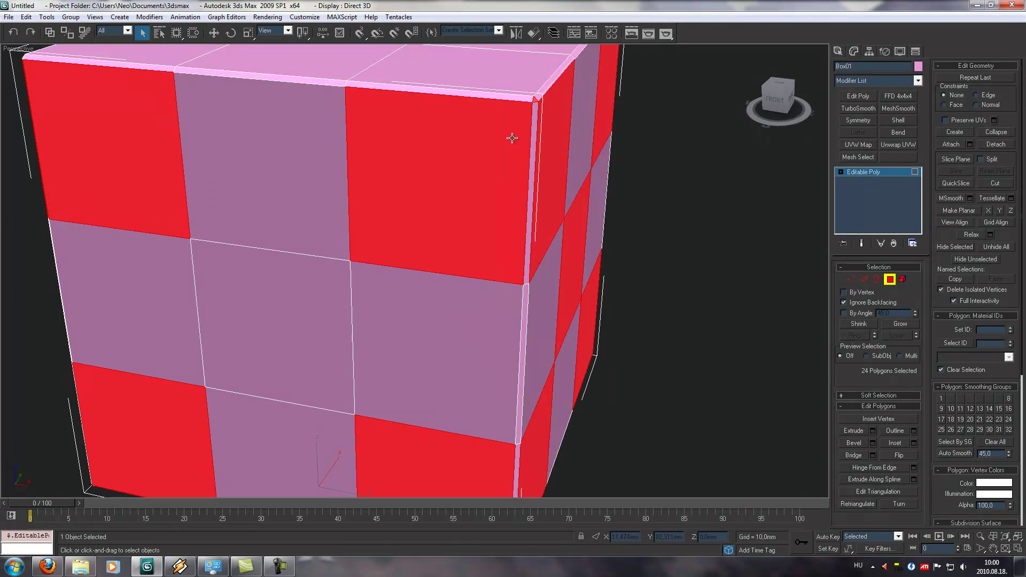
pyautogui.keyDown('alt'); pyautogui.click(533, 99); pyautogui.keyUp('alt')
pyautogui.keyDown('alt'); pyautogui.moveTo(626, 142); pyautogui.dragTo(451, 178, button='middle'); pyautogui.keyUp('alt')
pyautogui.keyDown('alt'); pyautogui.click(504, 144); pyautogui.keyUp('alt')
pyautogui.keyDown('alt'); pyautogui.click(506, 115); pyautogui.keyUp('alt')
pyautogui.scroll(-5, 422, 138)
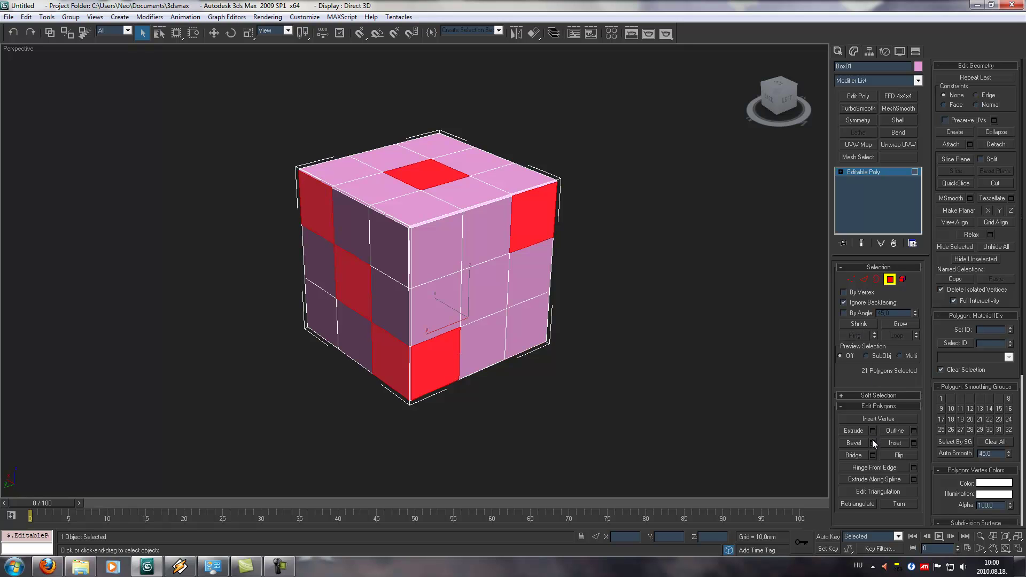
# Inset the selected pip faces once by 1 mm, using the By Polygon type
pyautogui.click(913, 443)
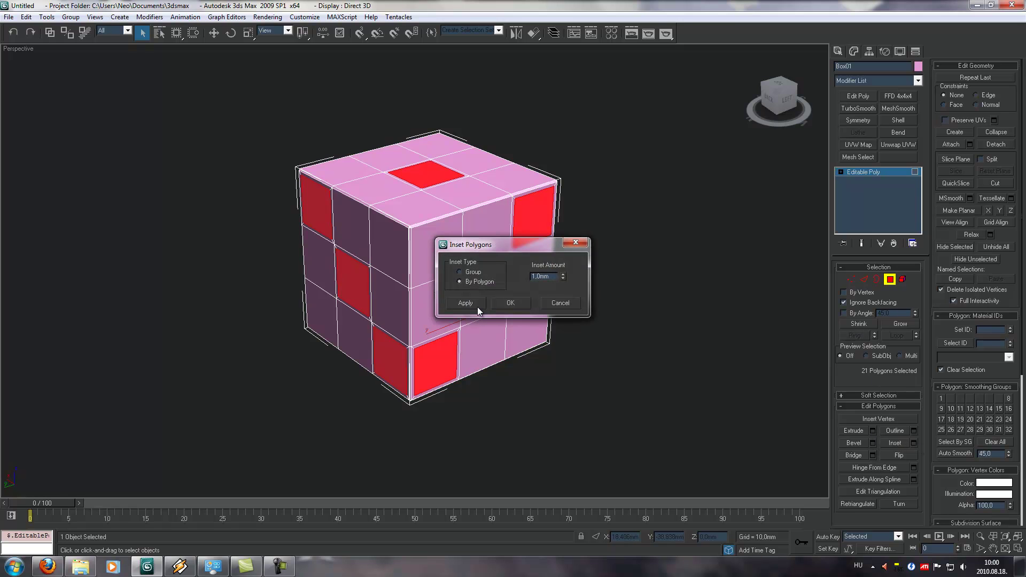
pyautogui.click(473, 304)
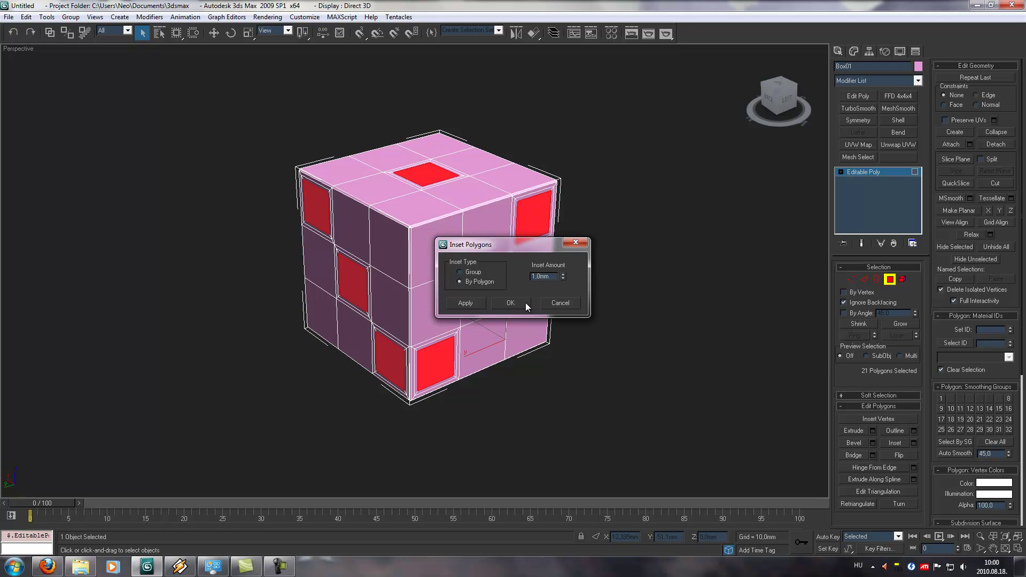
pyautogui.click(550, 303)
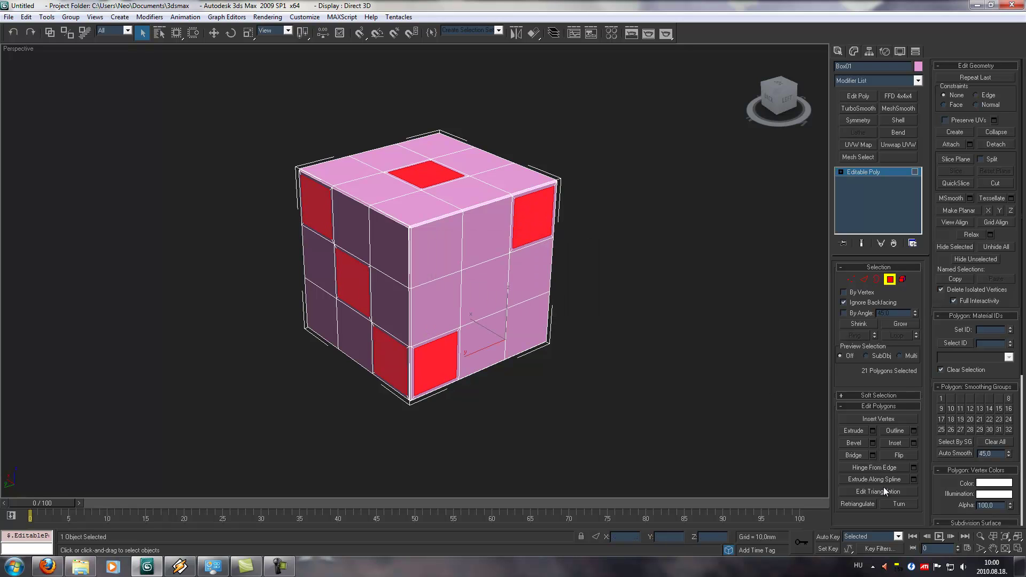
# Bevel the pip faces inward once with a height of -1 mm and an outline amount of -0.5 mm
pyautogui.click(873, 443)
pyautogui.doubleClick(552, 271)
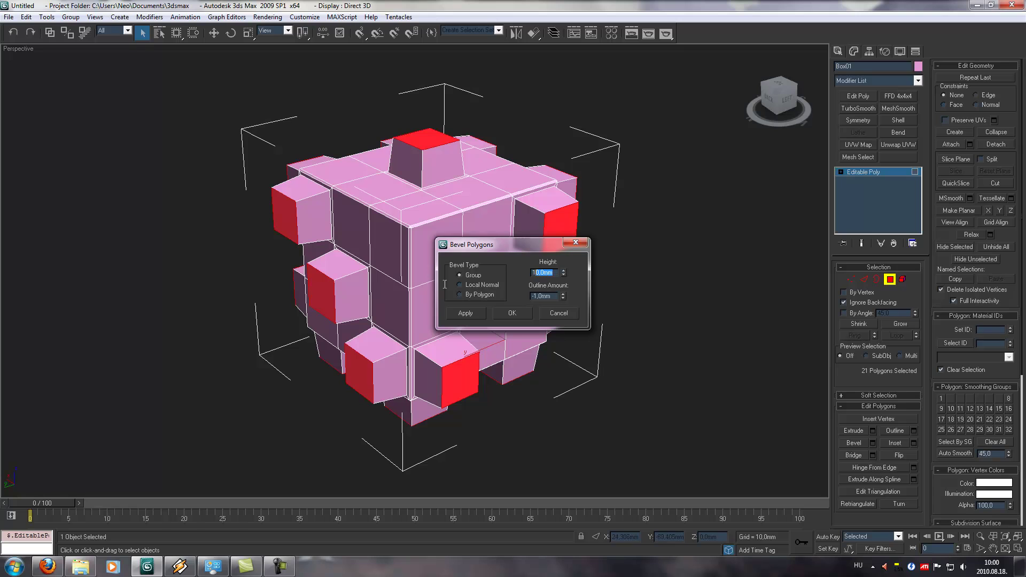
pyautogui.write('-1')
pyautogui.press('Tab')
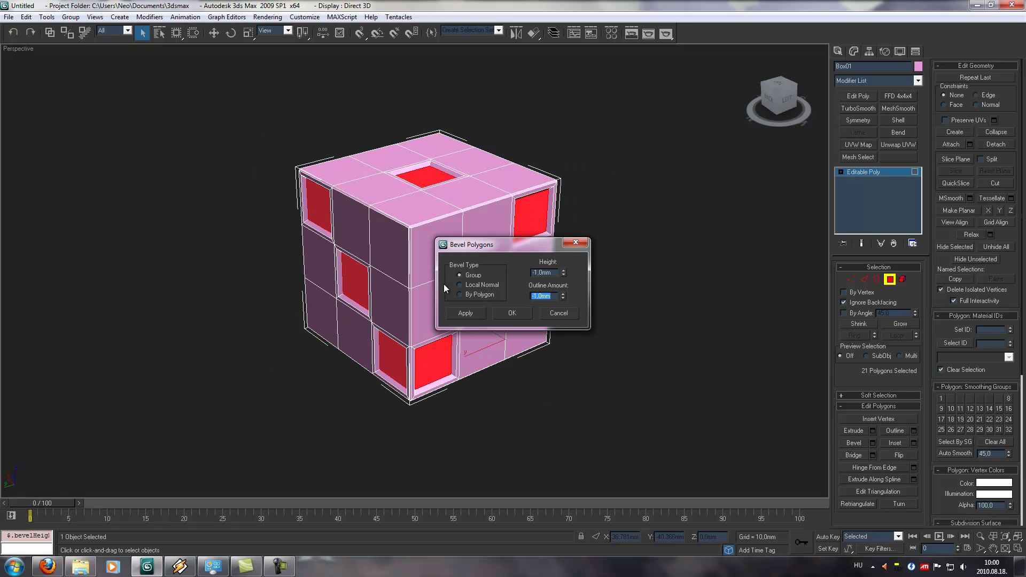
pyautogui.write('0,5')
pyautogui.write('-')
pyautogui.click(476, 314)
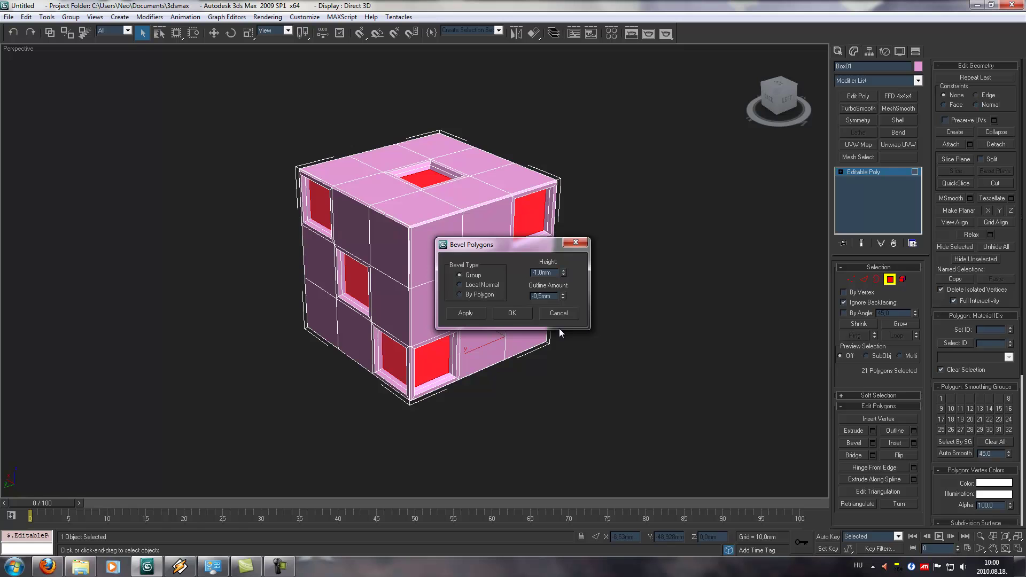
pyautogui.click(559, 315)
# Apply a TurboSmooth modifier to the die with 2 iterations
pyautogui.keyDown('alt'); pyautogui.moveTo(629, 305); pyautogui.dragTo(619, 322, button='middle'); pyautogui.keyUp('alt')
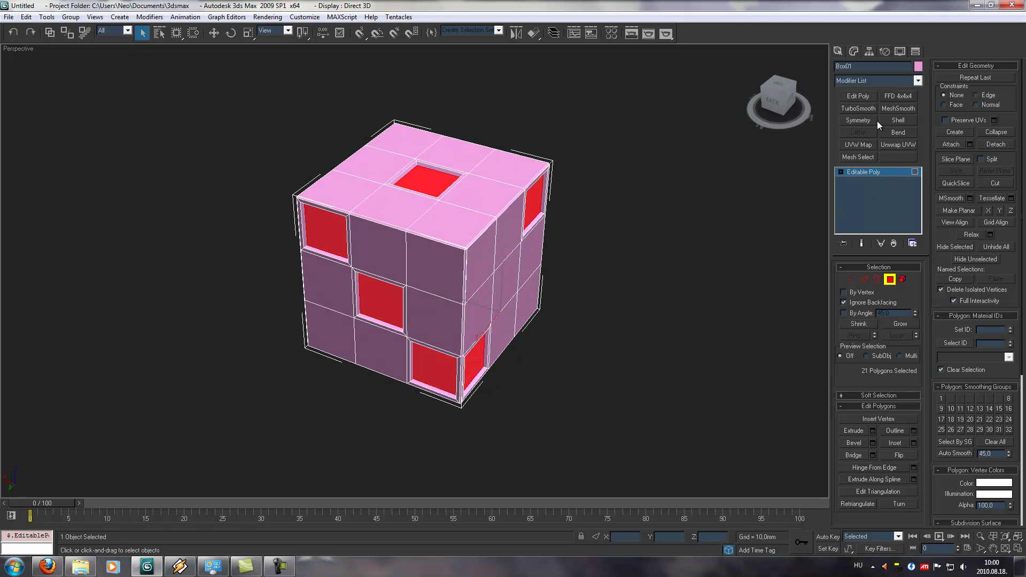
pyautogui.click(859, 108)
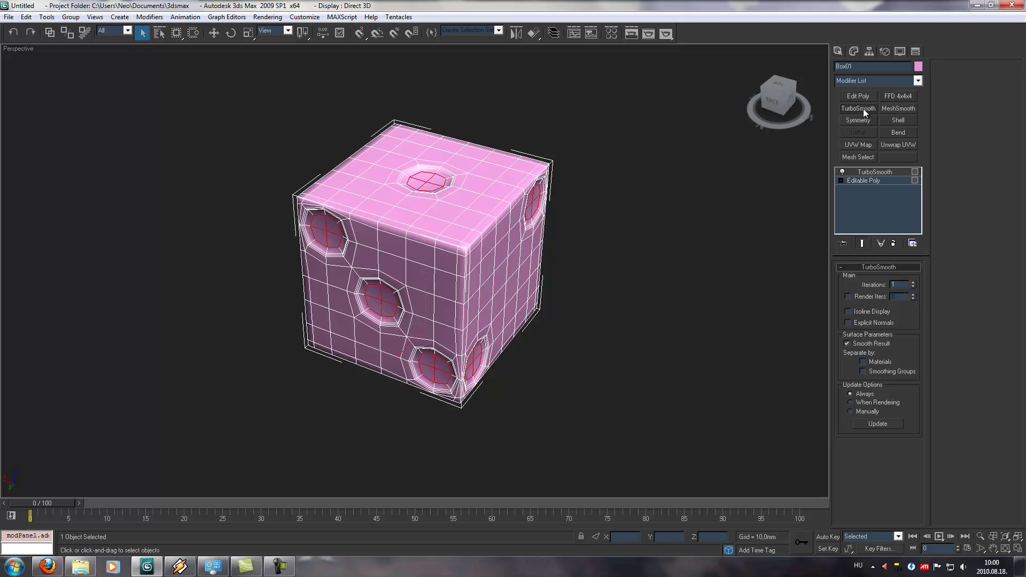
pyautogui.click(913, 283)
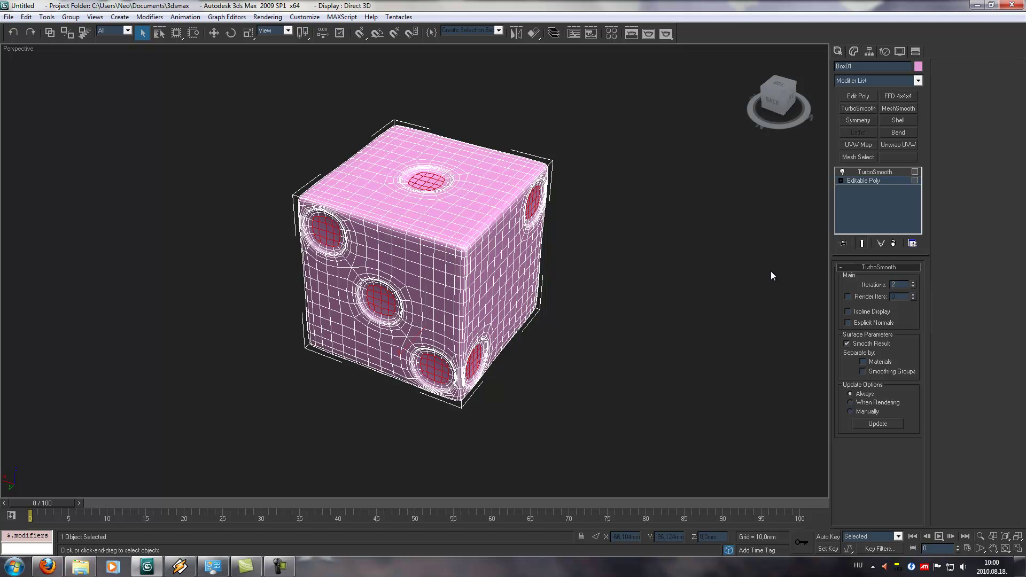
# Hide the edge display and inspect the smoothed die's pips from another angle and distance
pyautogui.press('F4')
pyautogui.keyDown('alt'); pyautogui.moveTo(553, 258); pyautogui.dragTo(440, 245, button='middle'); pyautogui.keyUp('alt')
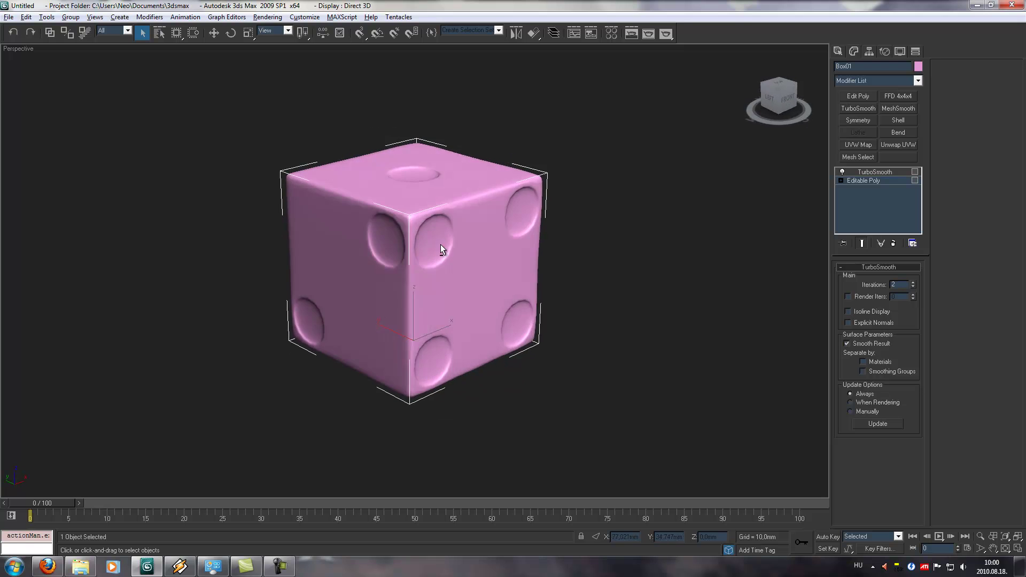
pyautogui.scroll(-2, 440, 244)
pyautogui.scroll(5, 452, 234)
pyautogui.scroll(-3, 609, 253)
# At the Editable Poly level, clear the pip faces' smoothing groups, grow the selection over the recess walls and set material ID 1
pyautogui.click(876, 180)
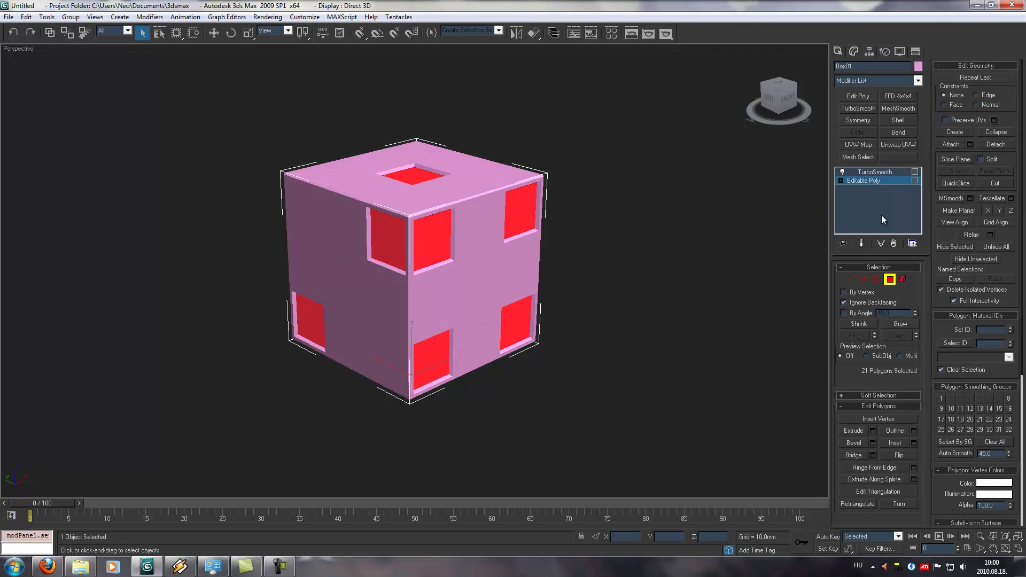
pyautogui.click(990, 441)
pyautogui.hotkey('ctrl', 'i')
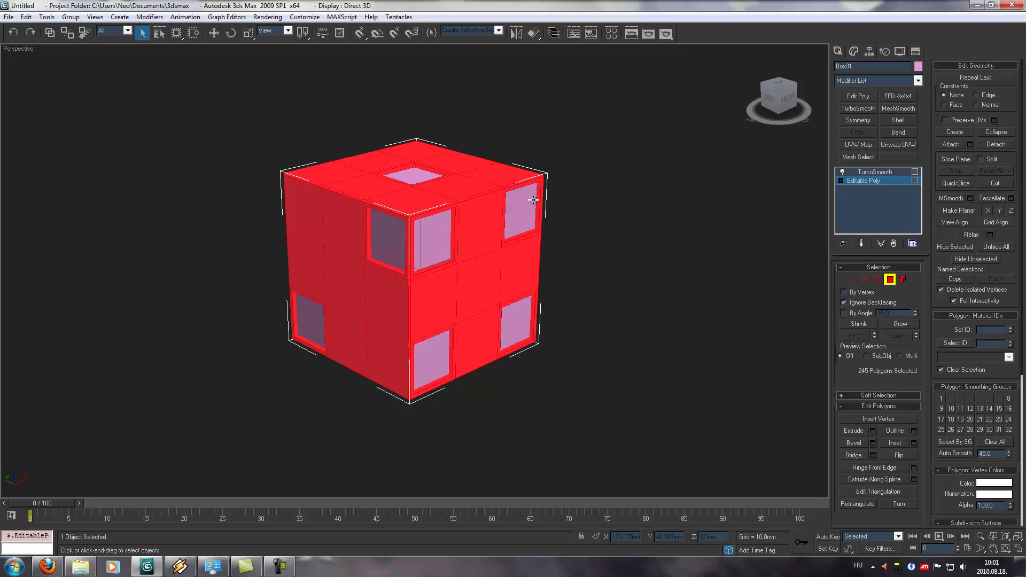
pyautogui.hotkey('ctrl', 'i')
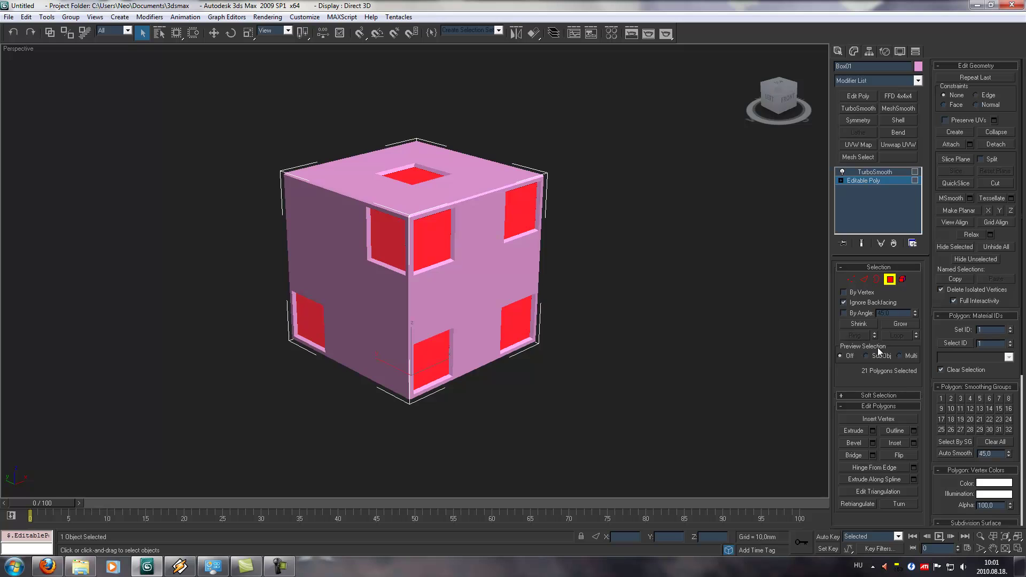
pyautogui.click(899, 325)
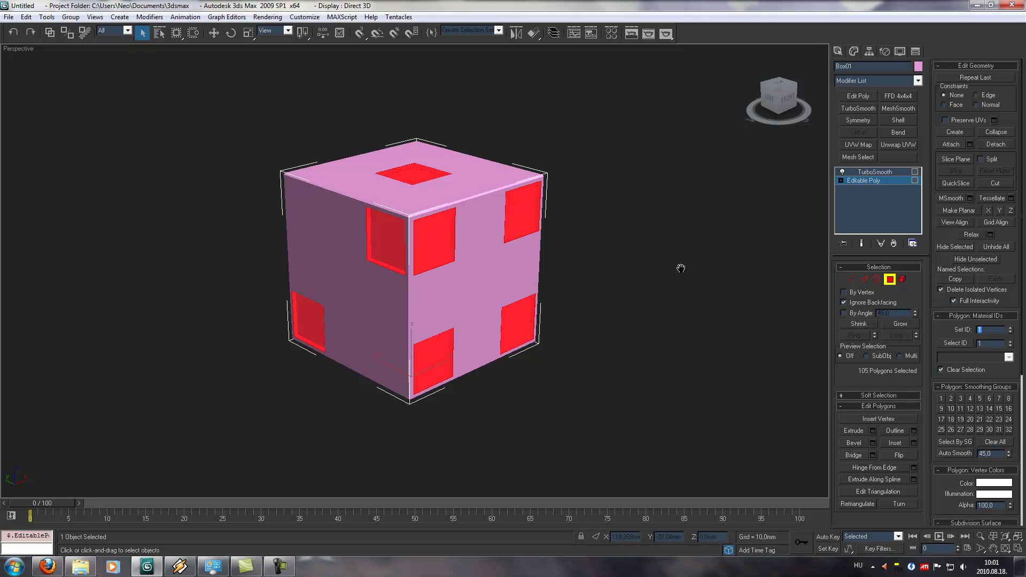
# Invert the pip selection, assign material ID 2 to the rest of the die and deselect the polygons
pyautogui.hotkey('ctrl', 'i')
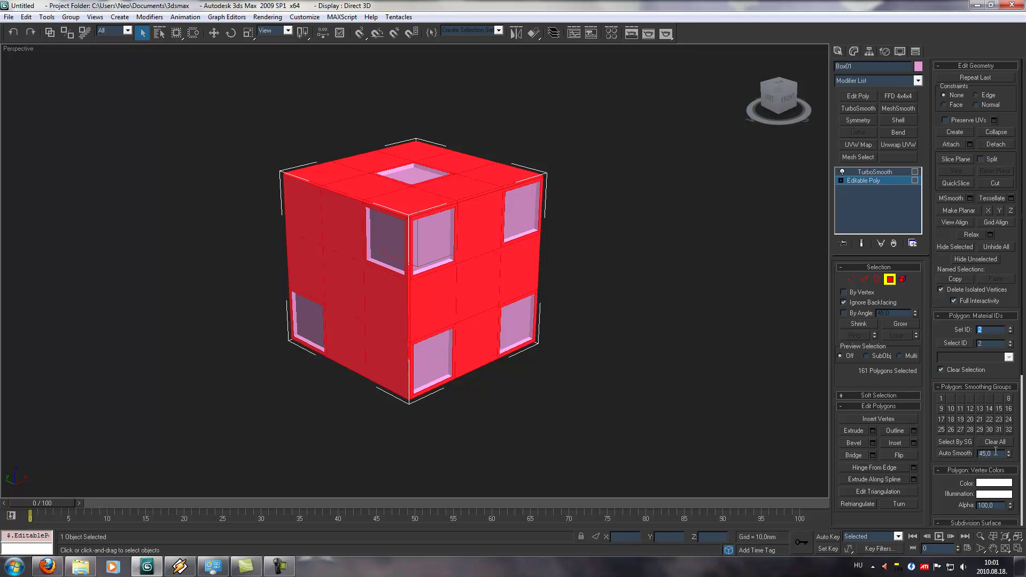
pyautogui.click(670, 289)
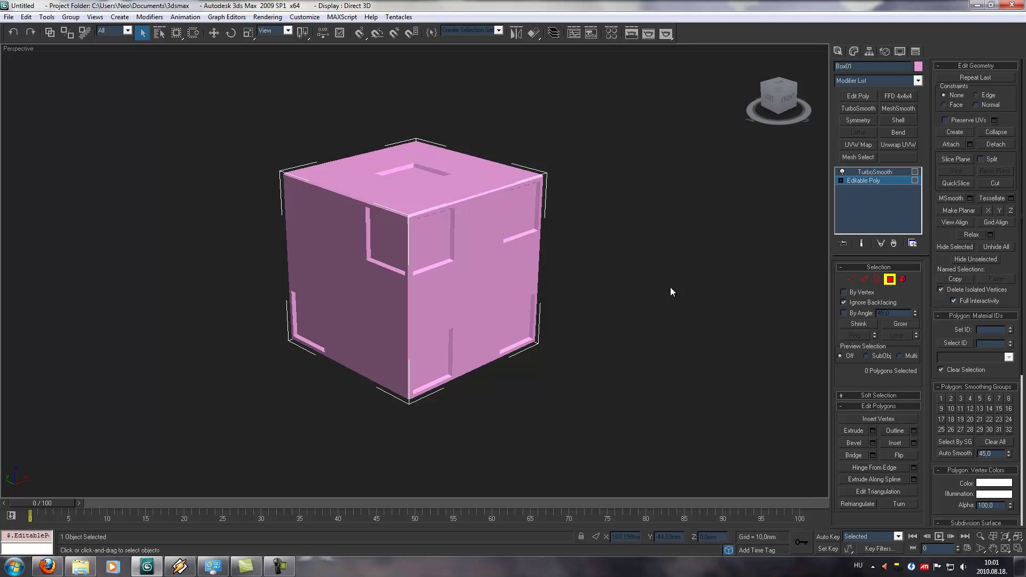
# Clear the smoothing groups of all the die's polygons, deselect them and show the edges over the shading
pyautogui.hotkey('ctrl', 'a')
pyautogui.click(995, 442)
pyautogui.click(644, 289)
pyautogui.press('F4')
# Open the Material Editor and assign V-Ray Adv 1.50.SP4a as the production renderer in Render Setup
pyautogui.press('m')
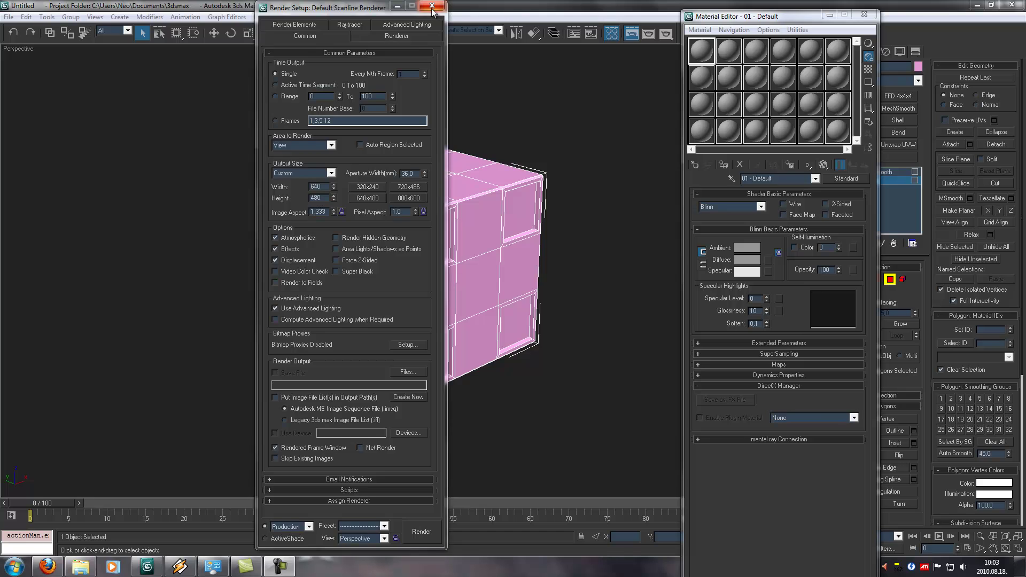
pyautogui.click(432, 6)
pyautogui.click(267, 17)
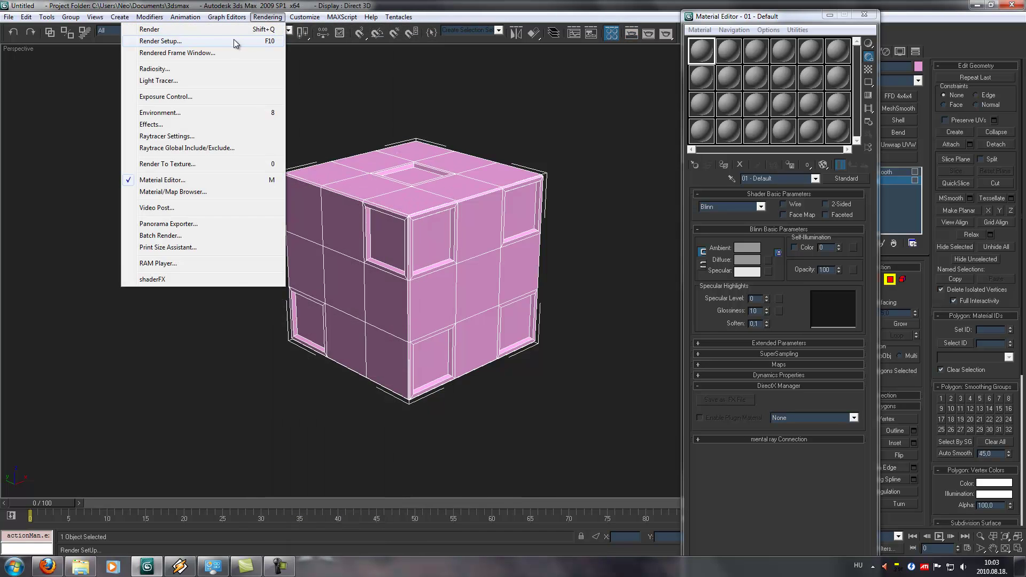
pyautogui.click(233, 40)
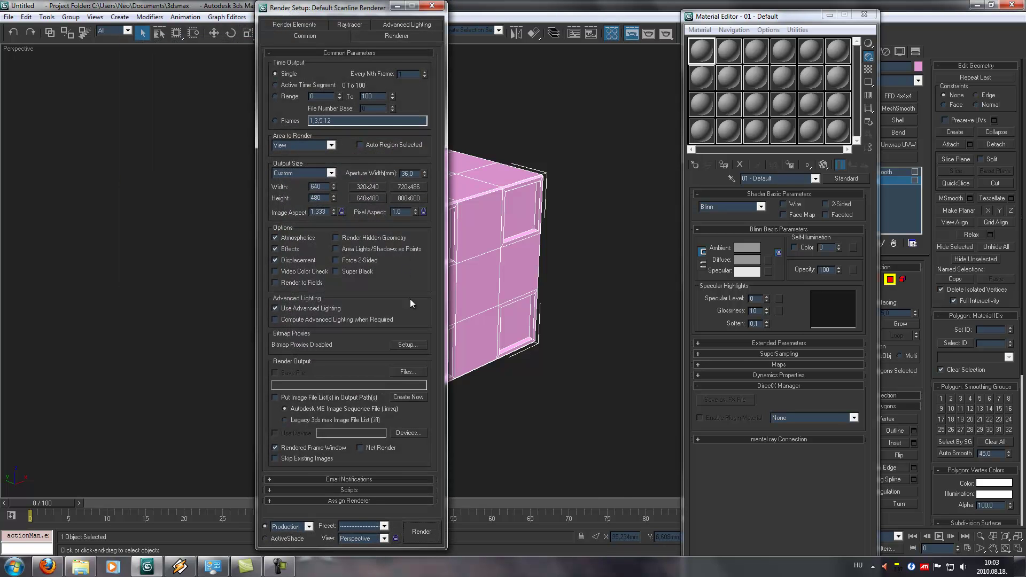
pyautogui.click(404, 501)
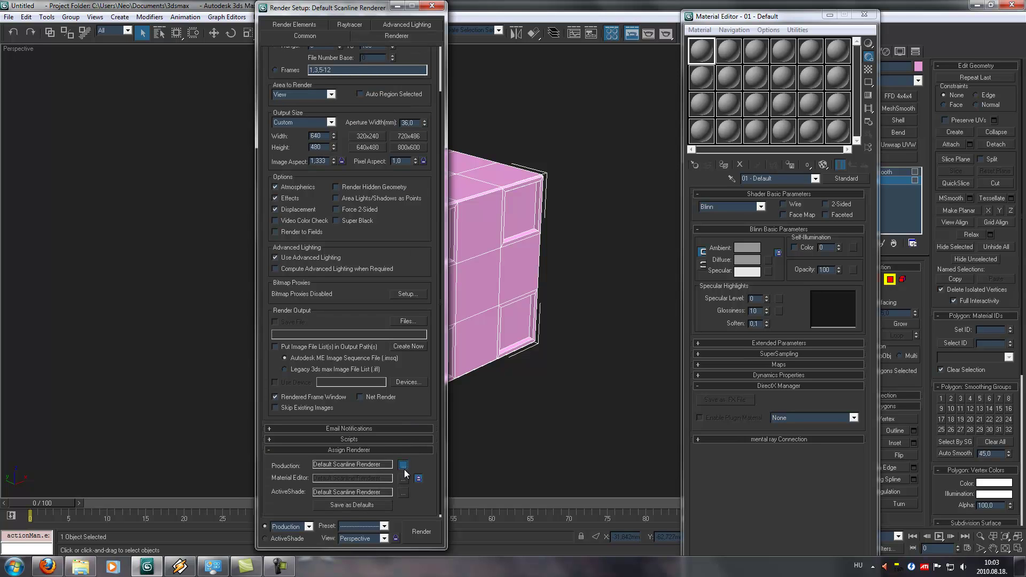
pyautogui.click(403, 465)
pyautogui.doubleClick(320, 218)
pyautogui.scroll(2, 384, 99)
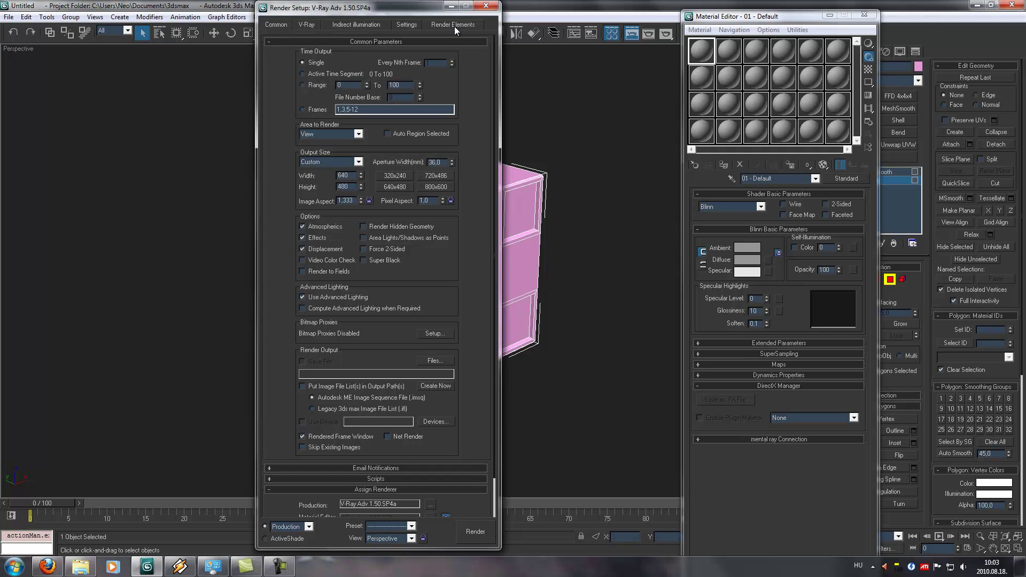
pyautogui.click(484, 7)
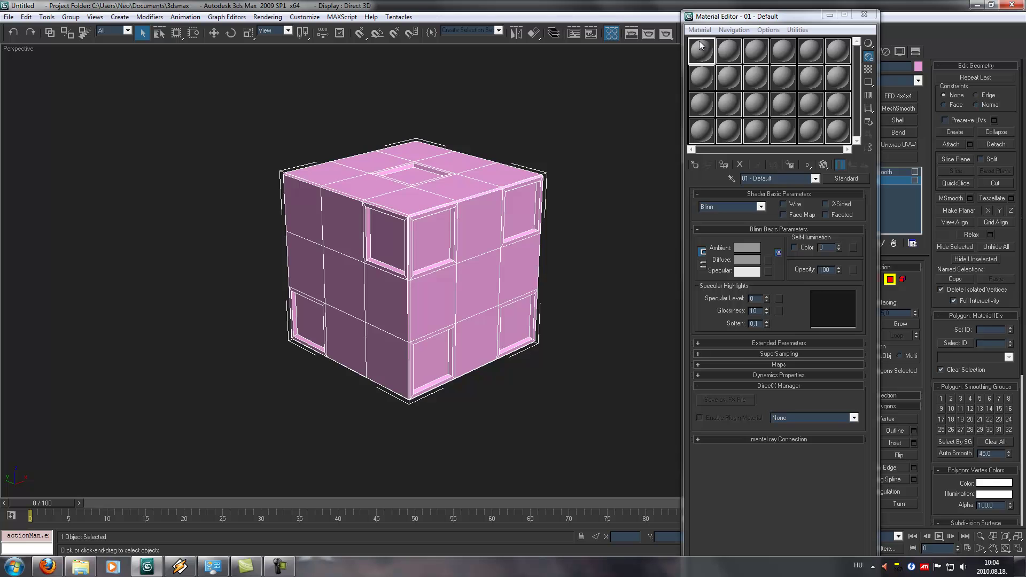
# Load a VRayMtl material into each of the first two sample slots
pyautogui.click(695, 164)
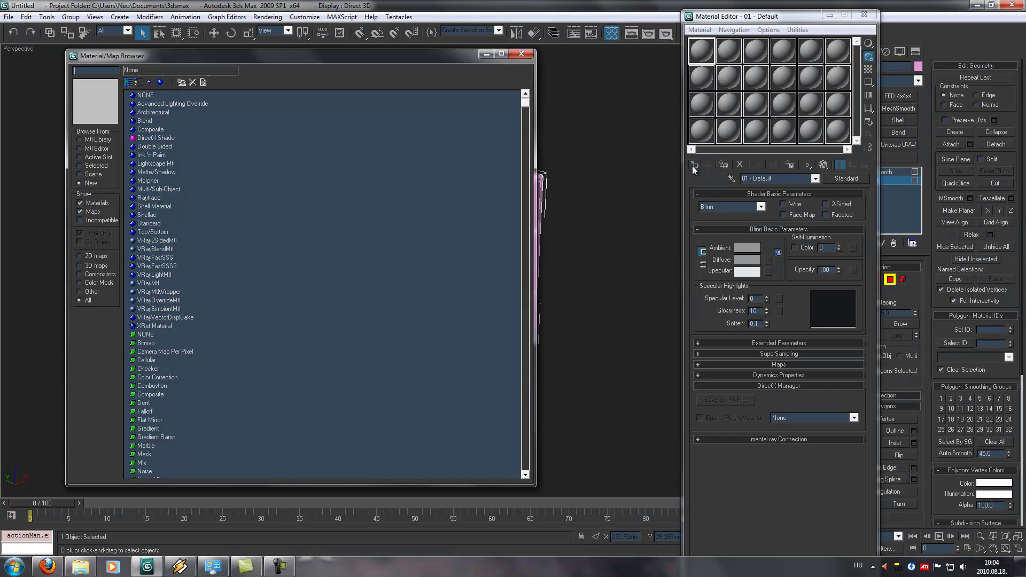
pyautogui.doubleClick(148, 283)
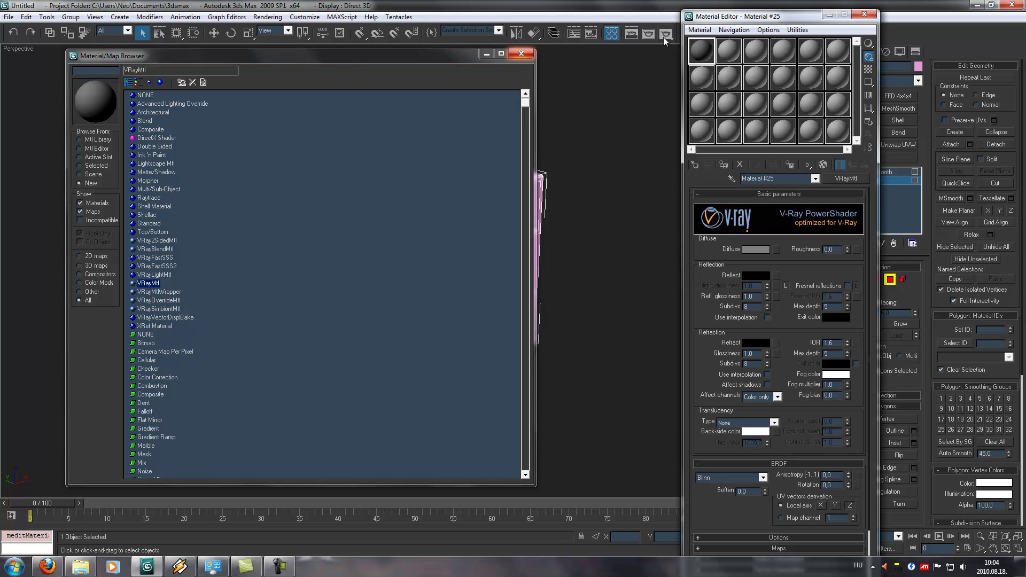
pyautogui.click(733, 51)
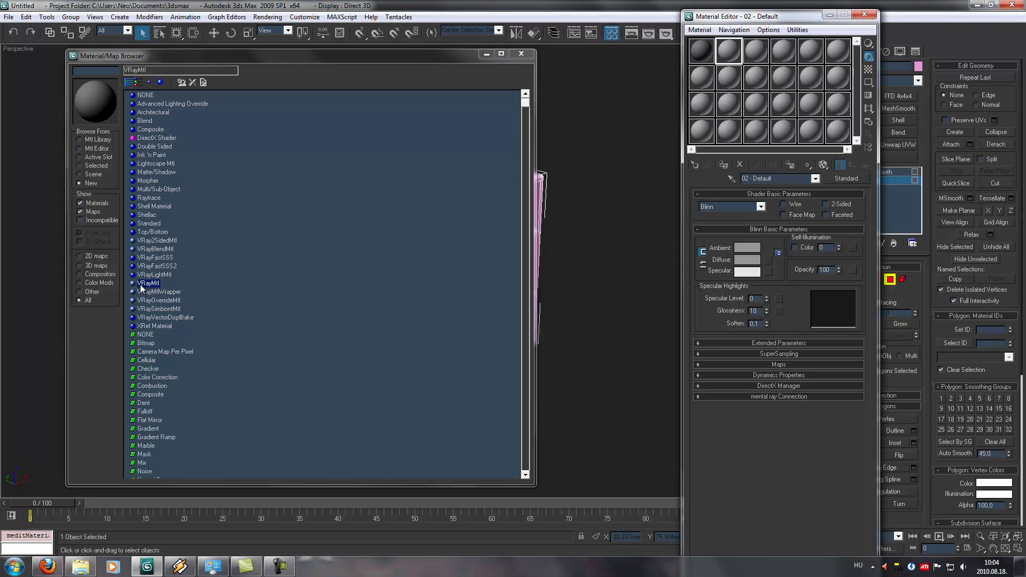
# Create a Multi/Sub-Object material in the second row's first sample slot and set its number of materials to 2
pyautogui.click(731, 81)
pyautogui.click(705, 81)
pyautogui.click(165, 189)
pyautogui.doubleClick(166, 189)
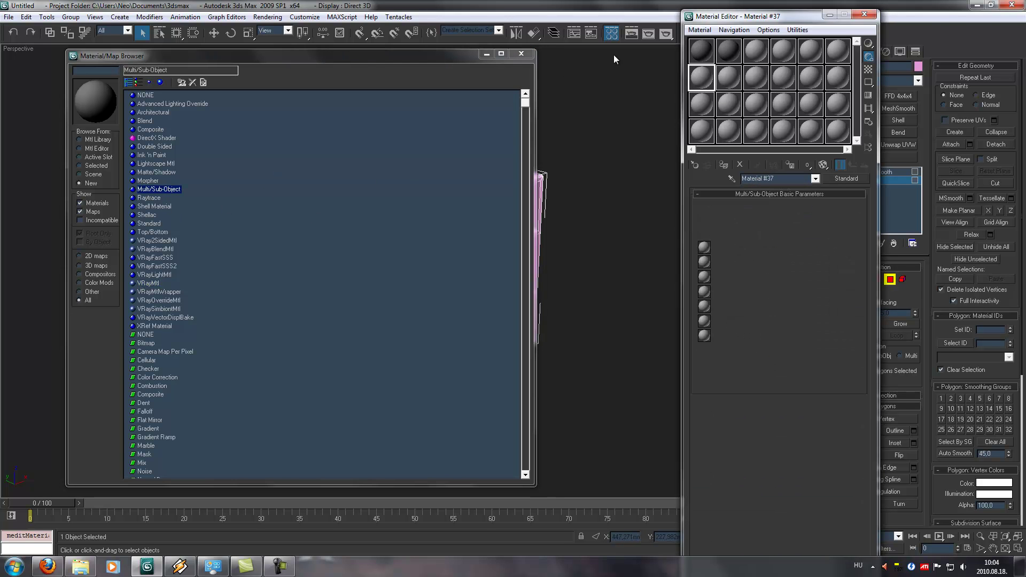
pyautogui.click(521, 53)
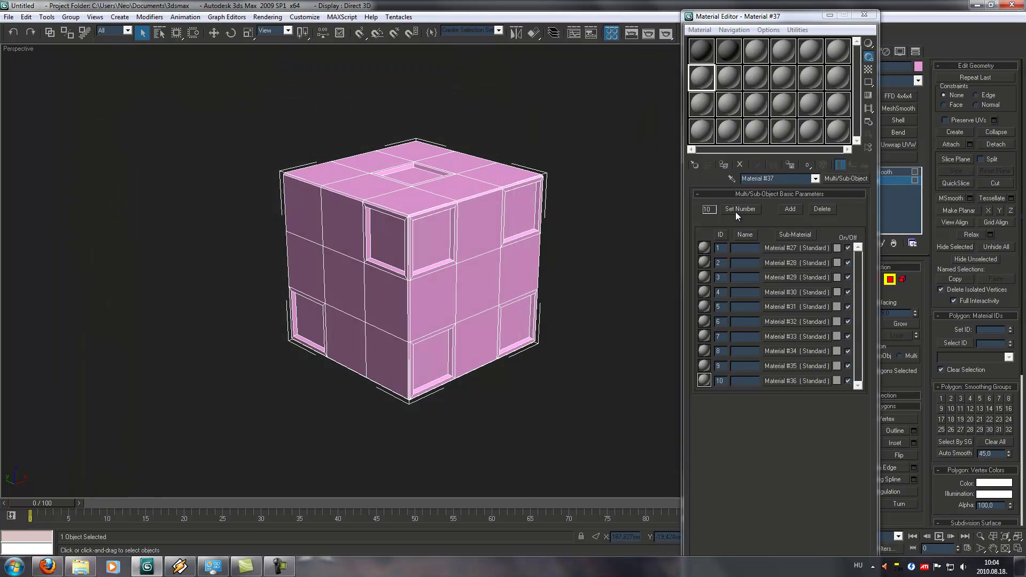
pyautogui.click(735, 210)
pyautogui.write('3')
pyautogui.press('BackSpace')
pyautogui.write('2')
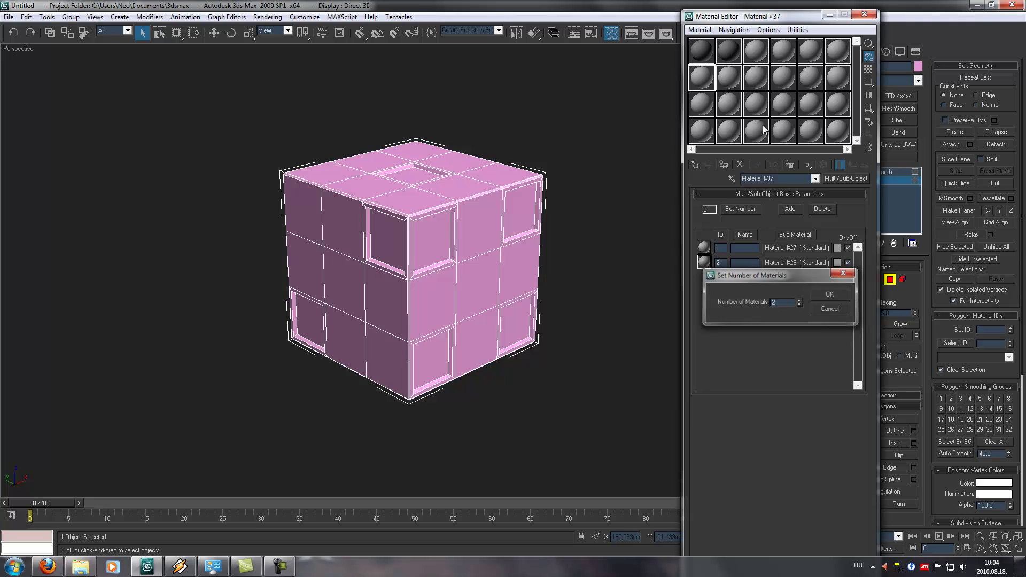
pyautogui.click(829, 295)
# Set the first VRayMtl's diffuse colour to a near-white grey of 233 and show the checkered sample background
pyautogui.click(701, 51)
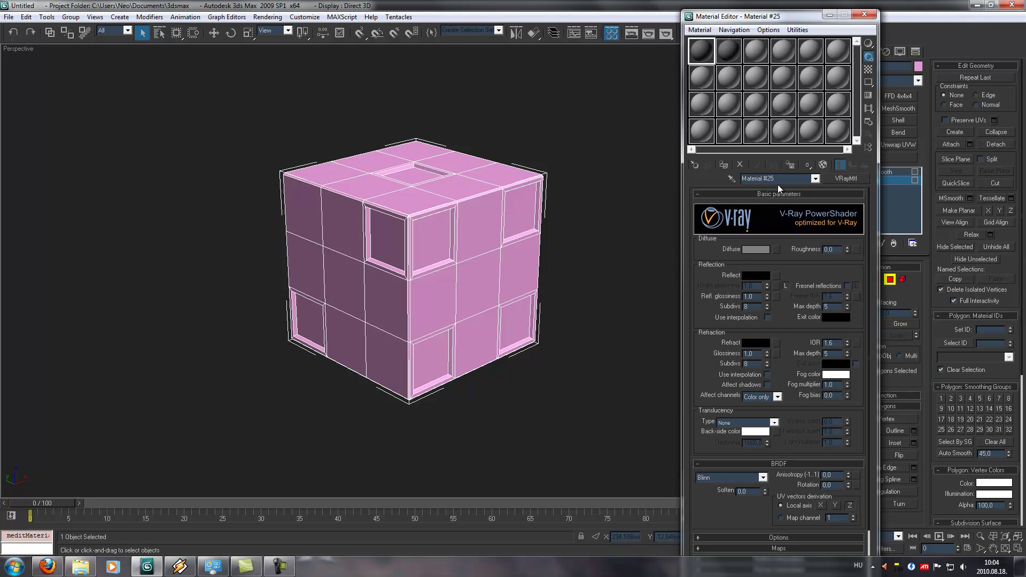
pyautogui.click(751, 250)
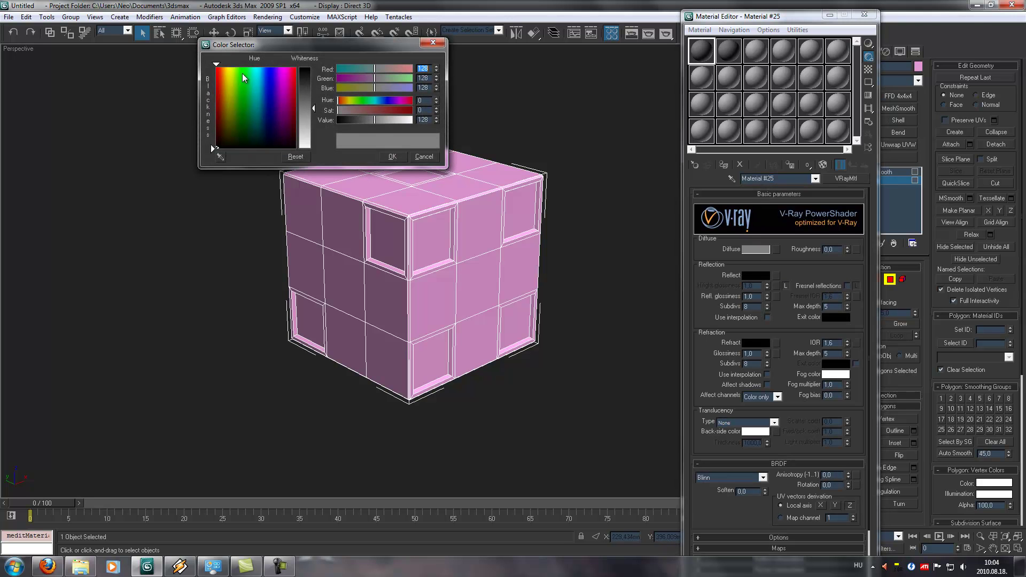
pyautogui.click(308, 140)
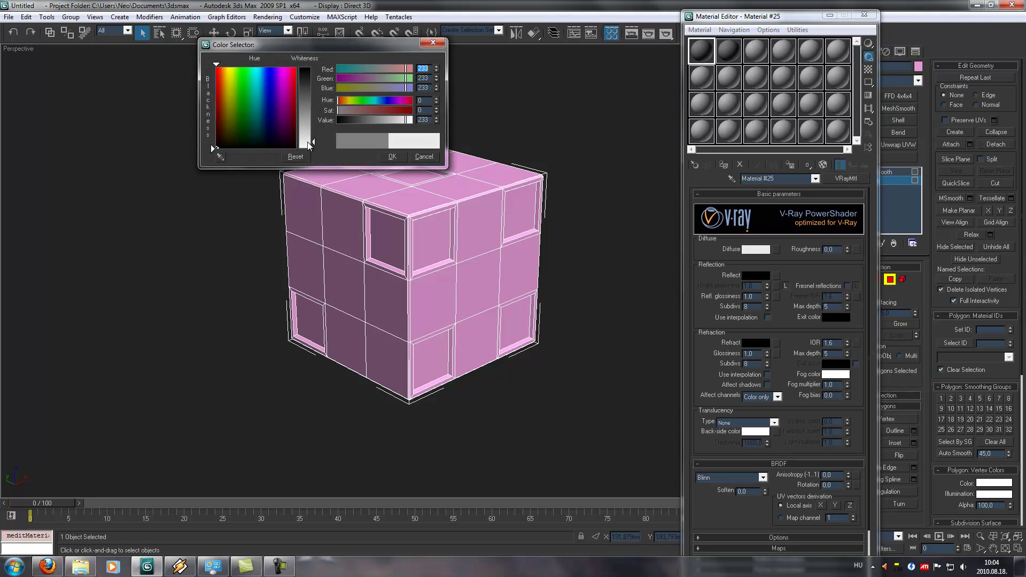
pyautogui.click(392, 156)
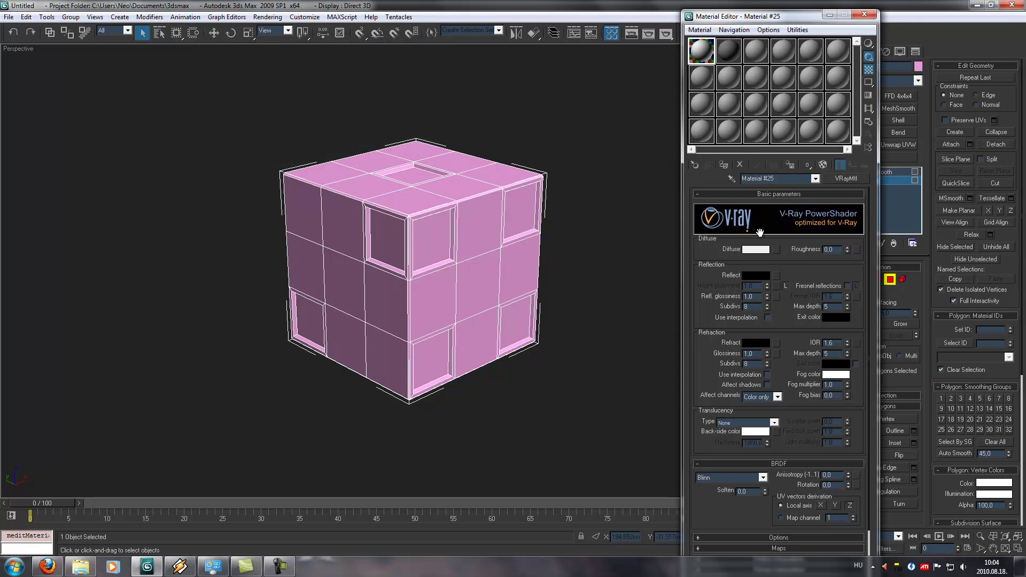
# Set the first VRayMtl's reflection colour to a dark grey of 29 and its reflection glossiness to 0,97
pyautogui.click(755, 275)
pyautogui.moveTo(313, 100); pyautogui.dragTo(319, 76)
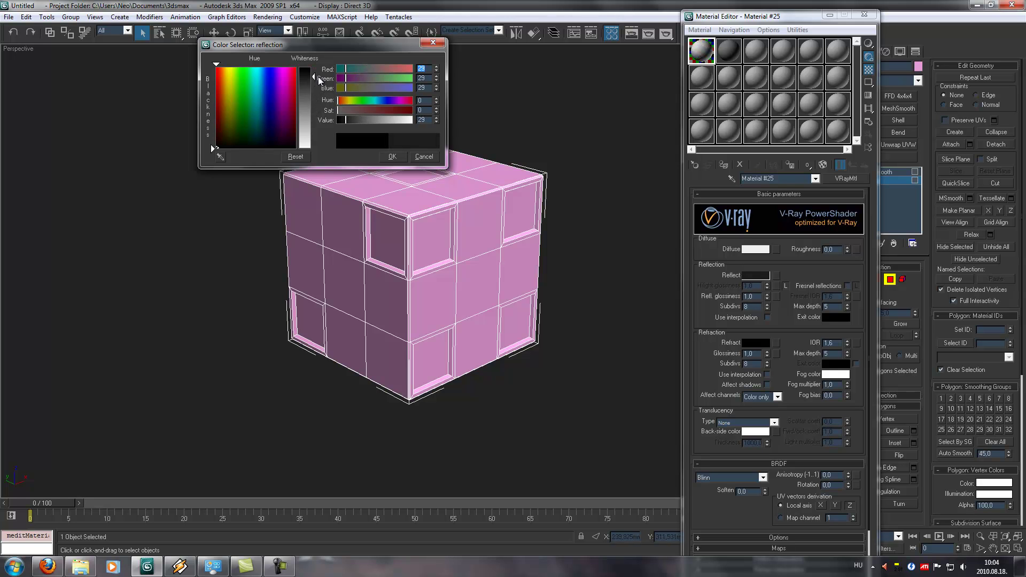
pyautogui.click(399, 156)
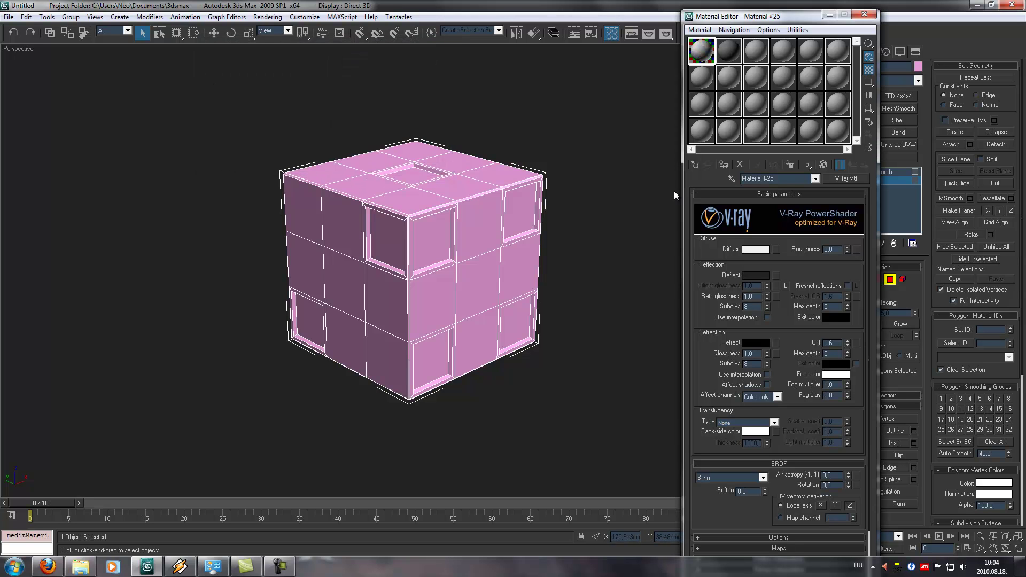
pyautogui.doubleClick(759, 295)
pyautogui.write('0,97')
pyautogui.press('Return')
# Reset the second slot's material and replace it with a copy of the first VRayMtl named Material #27
pyautogui.click(727, 53)
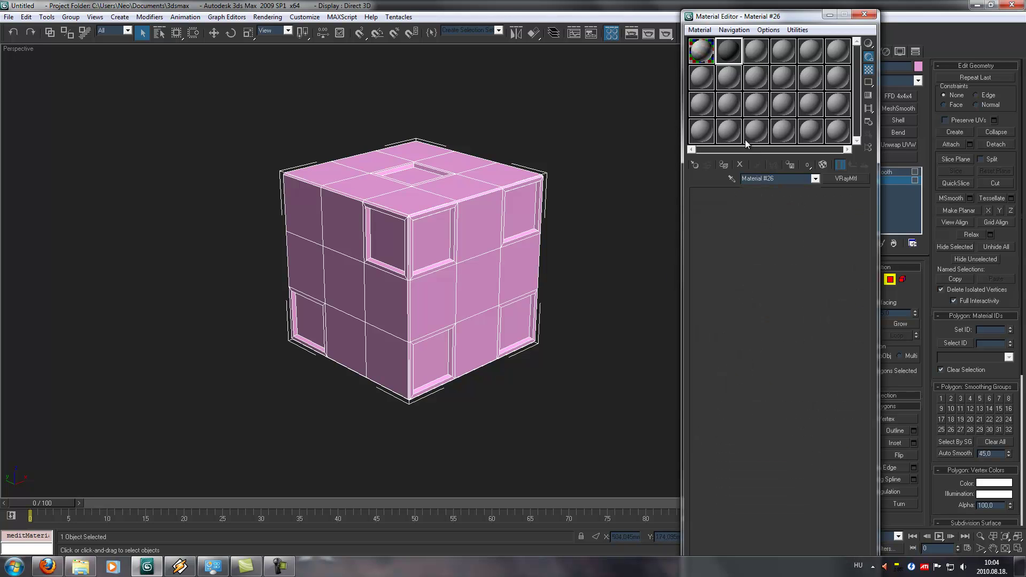
pyautogui.click(740, 166)
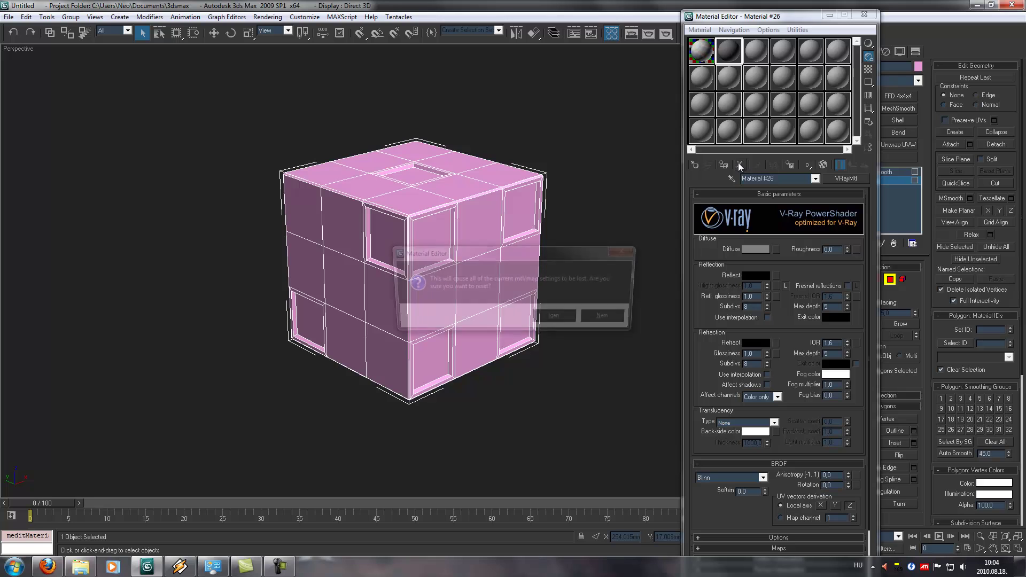
pyautogui.click(552, 319)
pyautogui.click(699, 48)
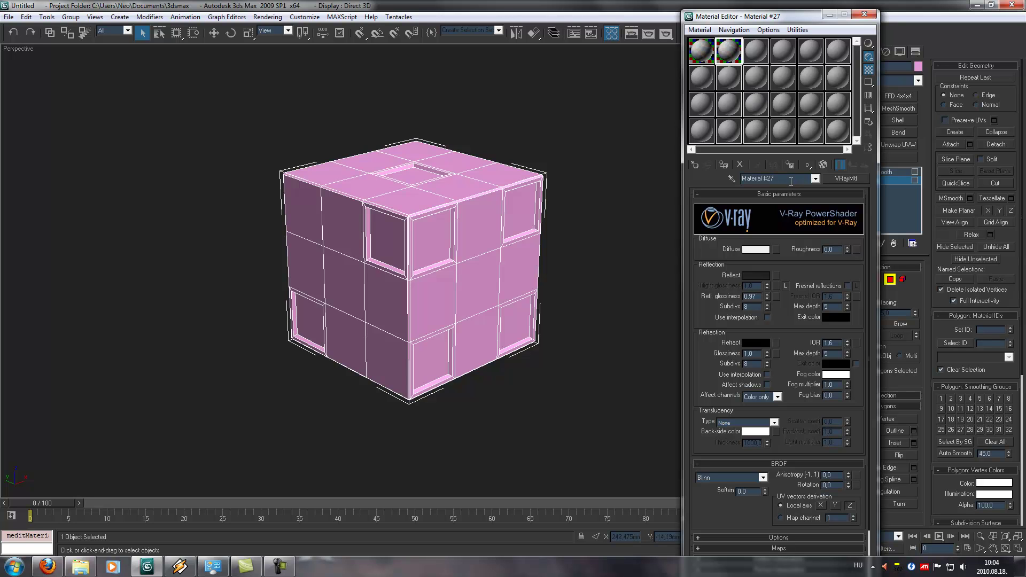
# Set the diffuse colour of Material #27 to a near-black grey of about 22
pyautogui.click(755, 250)
pyautogui.click(311, 79)
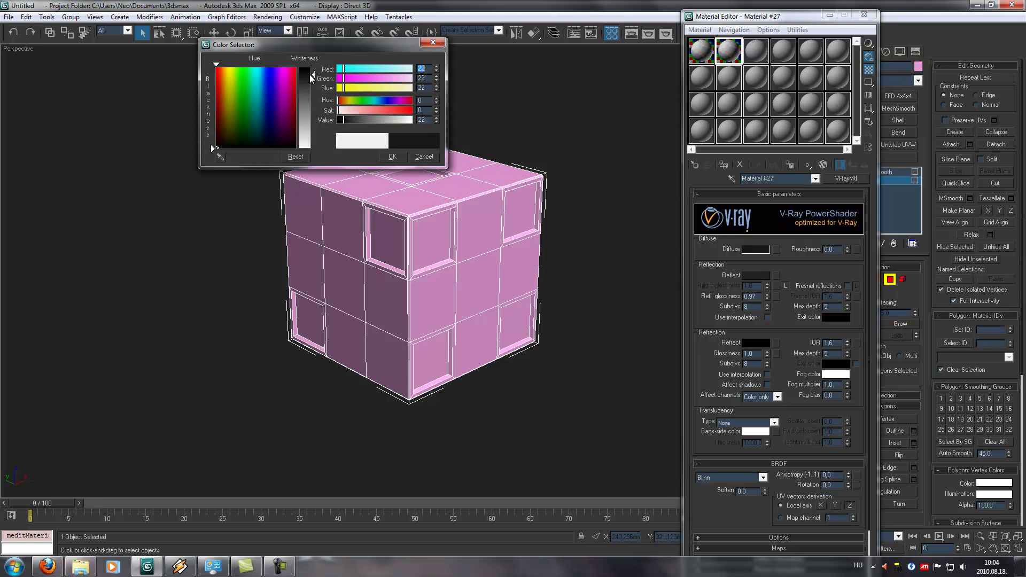
pyautogui.click(392, 156)
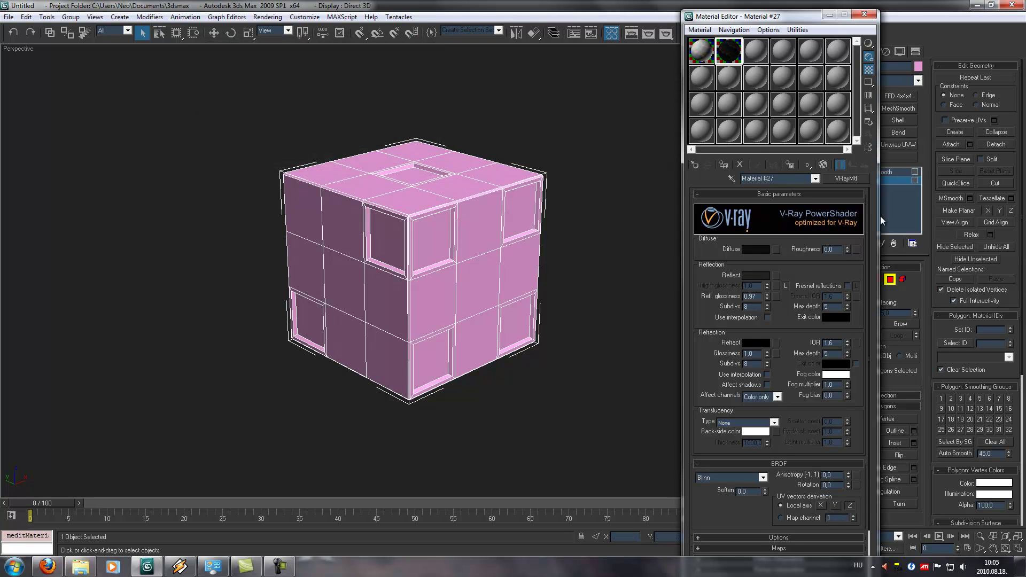
# Instance the black VRayMtl into sub-material ID 1 and the white VRayMtl into ID 2 of the Multi/Sub-Object material
pyautogui.click(710, 74)
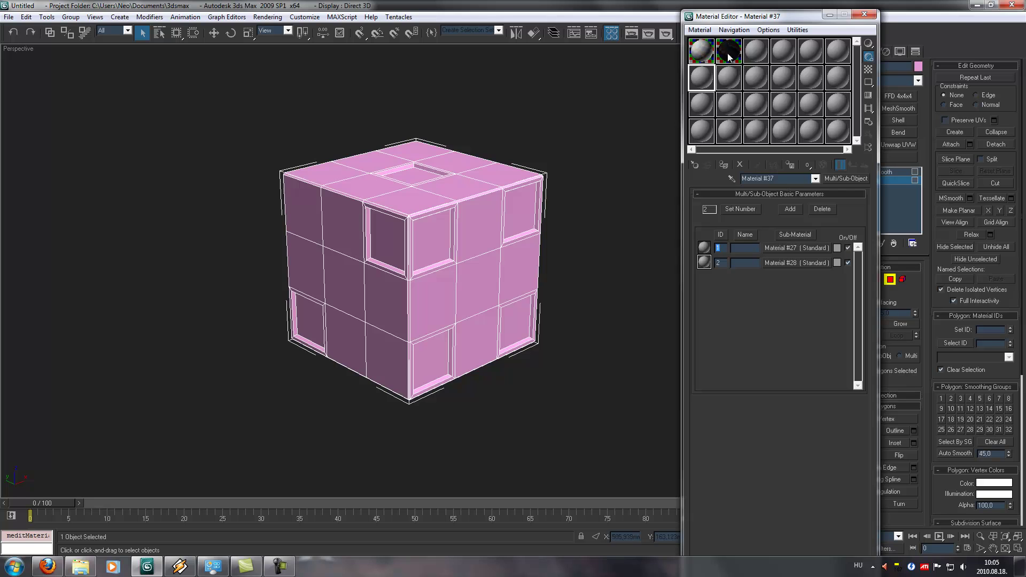
pyautogui.moveTo(736, 54); pyautogui.dragTo(797, 248)
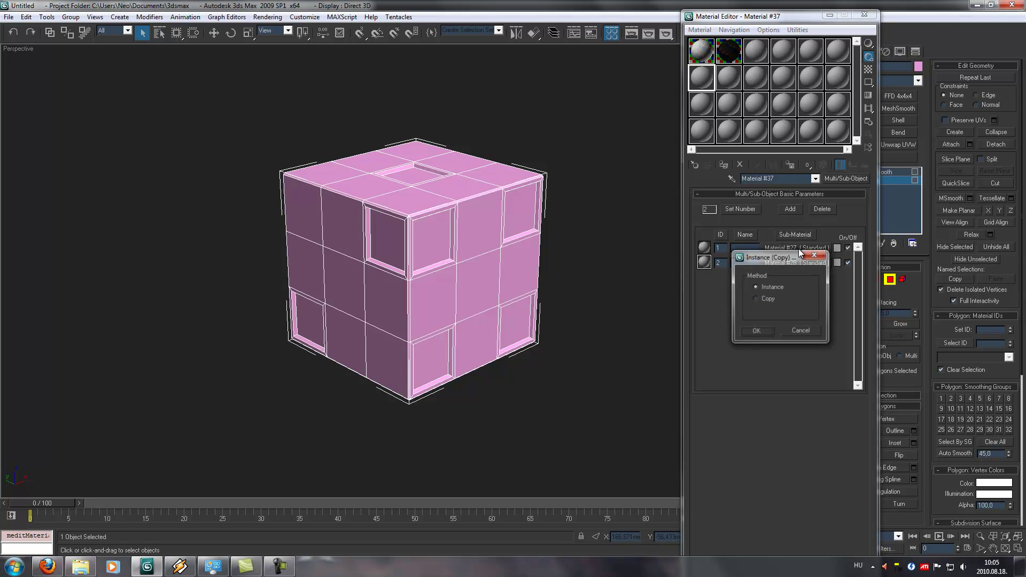
pyautogui.click(769, 330)
pyautogui.moveTo(754, 166); pyautogui.dragTo(796, 262)
pyautogui.click(756, 332)
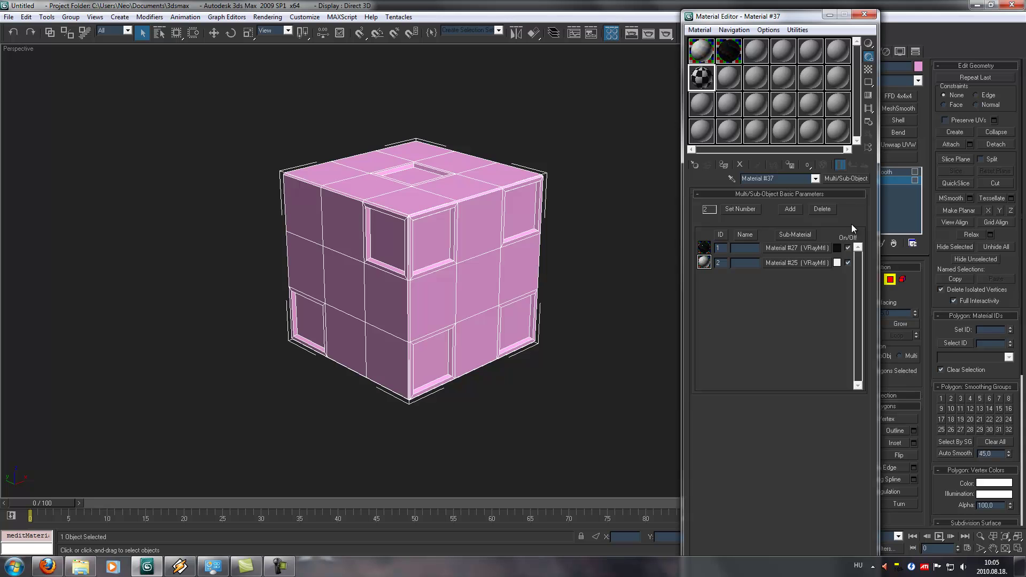
# Apply the Multi/Sub-Object material to the die and return to the TurboSmooth level of the modifier stack
pyautogui.moveTo(699, 80); pyautogui.dragTo(481, 203)
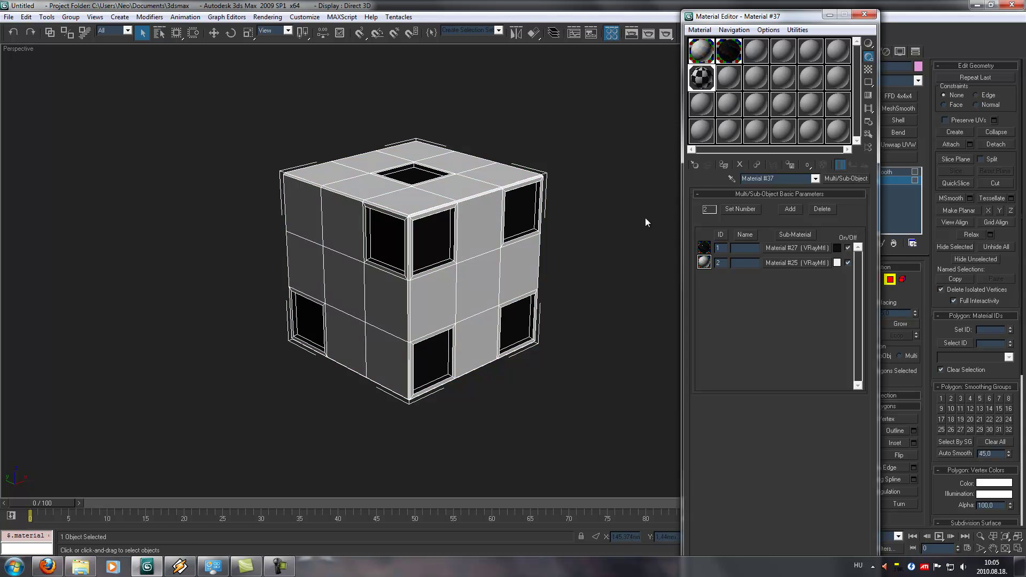
pyautogui.click(902, 173)
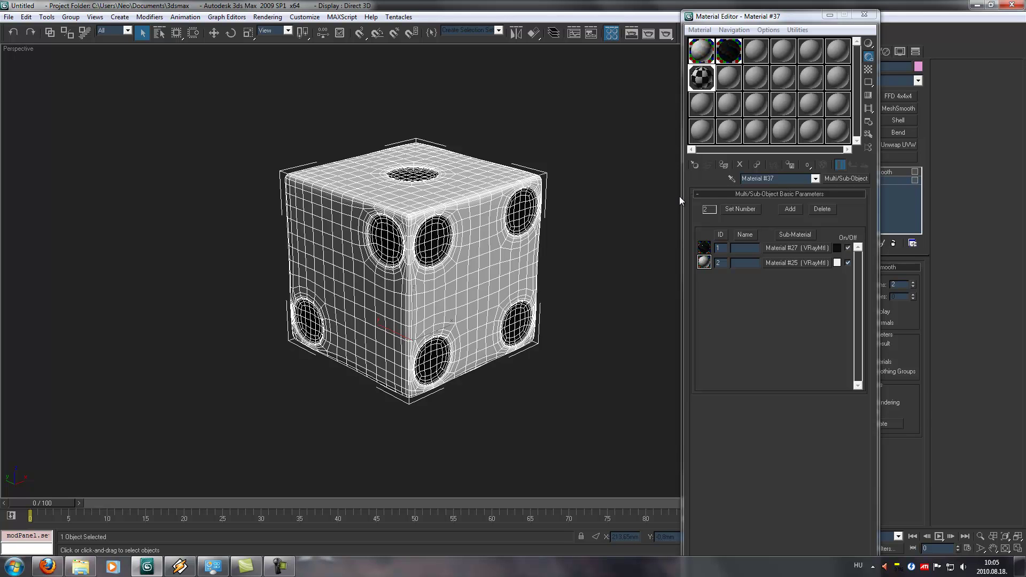
# Show the die shaded without wireframe edges and raise its TurboSmooth iterations to 3
pyautogui.press('F3')
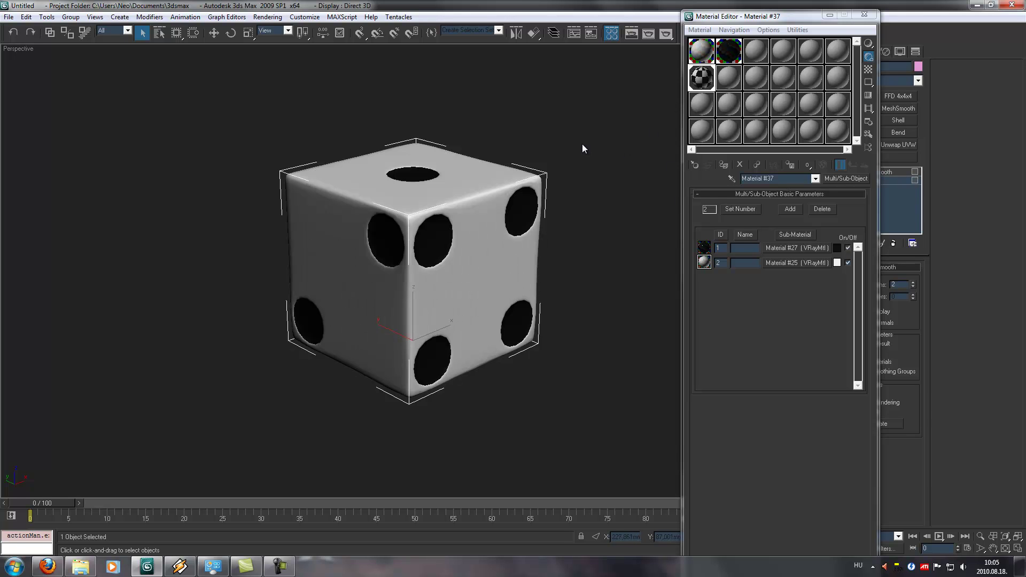
pyautogui.click(864, 14)
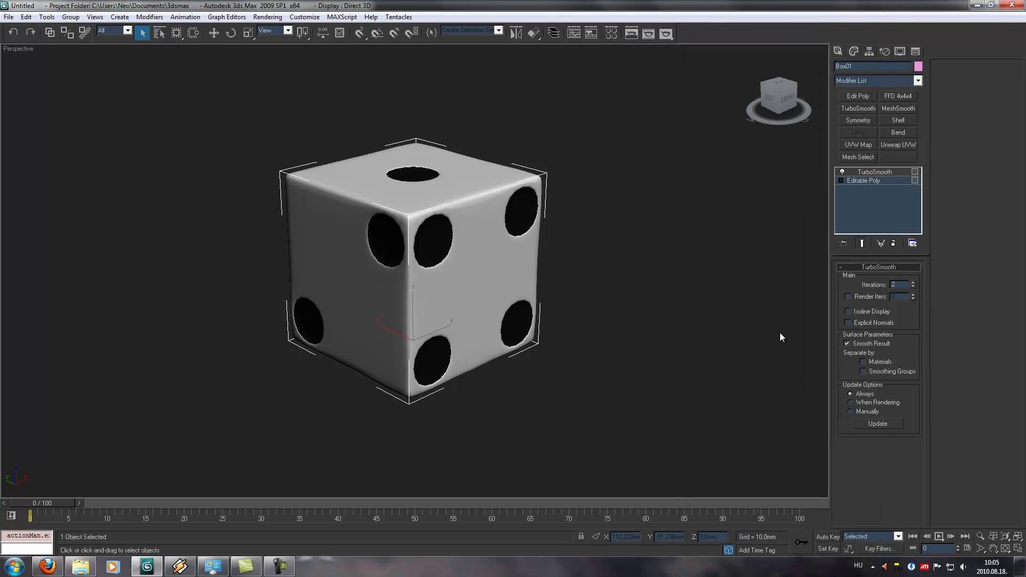
pyautogui.moveTo(516, 229)
pyautogui.keyDown('alt'); pyautogui.mouseDown(button='middle')
pyautogui.moveTo(496, 239)
pyautogui.moveTo(539, 235)
pyautogui.moveTo(620, 187)
pyautogui.moveTo(635, 133)
pyautogui.moveTo(461, 242)
pyautogui.moveTo(511, 242)
pyautogui.mouseUp(button='middle'); pyautogui.keyUp('alt')
pyautogui.click(912, 283)
pyautogui.scroll(3, 511, 243)
pyautogui.scroll(-3, 511, 242)
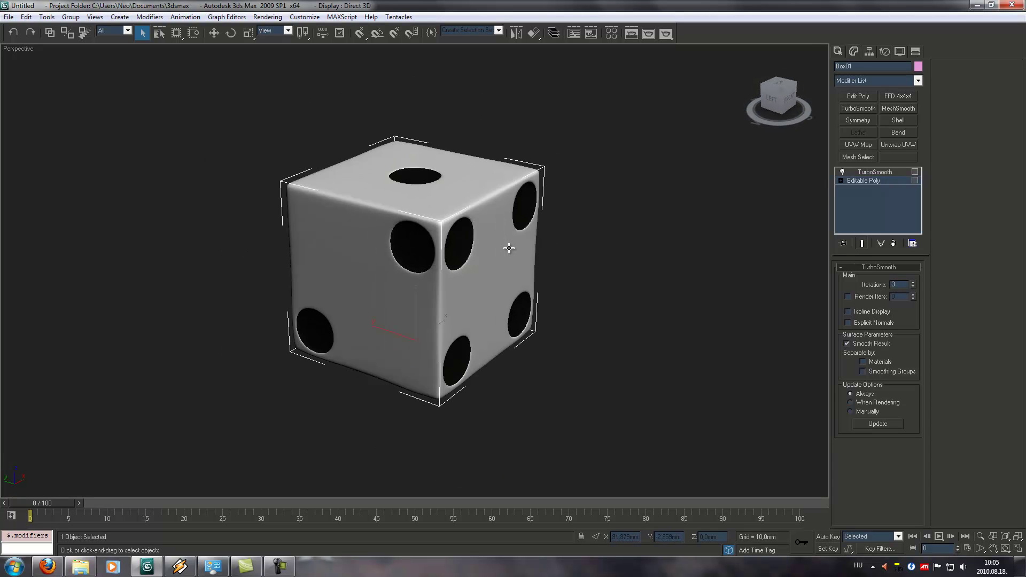
# Inspect the die from several sides, run a test render of the perspective view, and close the render window
pyautogui.keyDown('alt'); pyautogui.moveTo(614, 192); pyautogui.dragTo(595, 212, button='middle'); pyautogui.keyUp('alt')
pyautogui.scroll(-3, 594, 212)
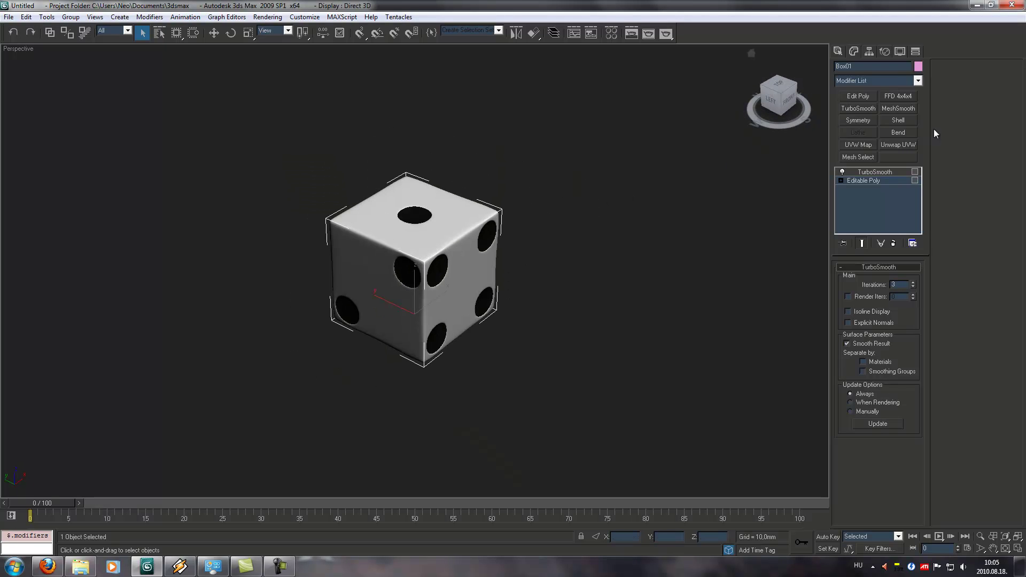
pyautogui.keyDown('alt'); pyautogui.moveTo(664, 195); pyautogui.dragTo(669, 323, button='middle'); pyautogui.keyUp('alt')
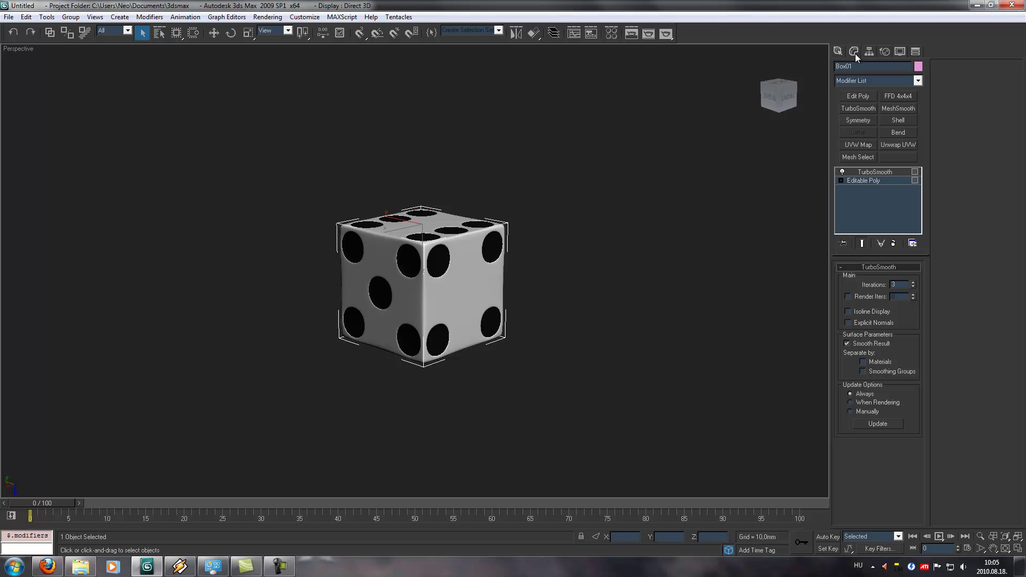
pyautogui.moveTo(630, 260); pyautogui.dragTo(636, 232, button='middle')
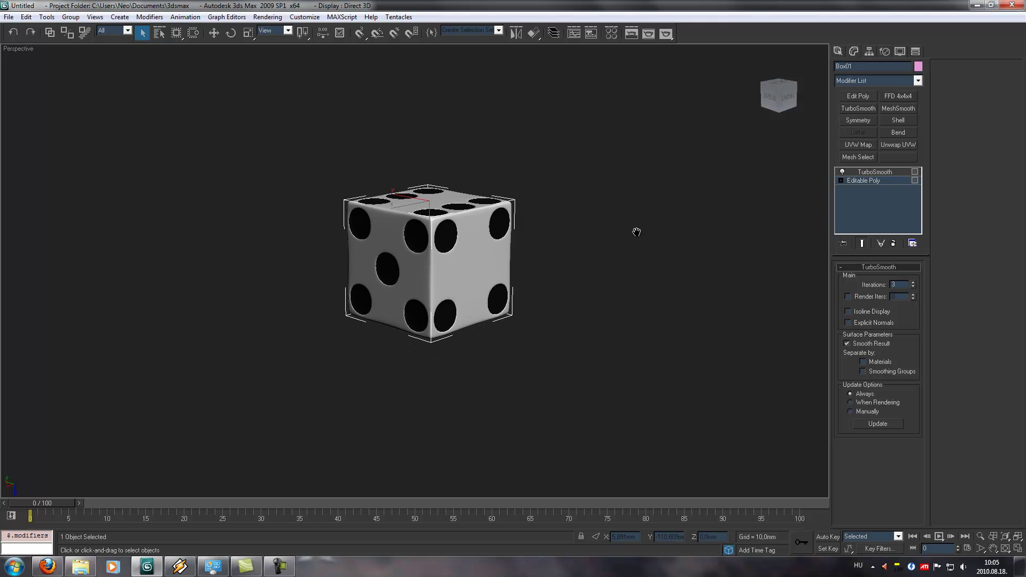
pyautogui.click(267, 17)
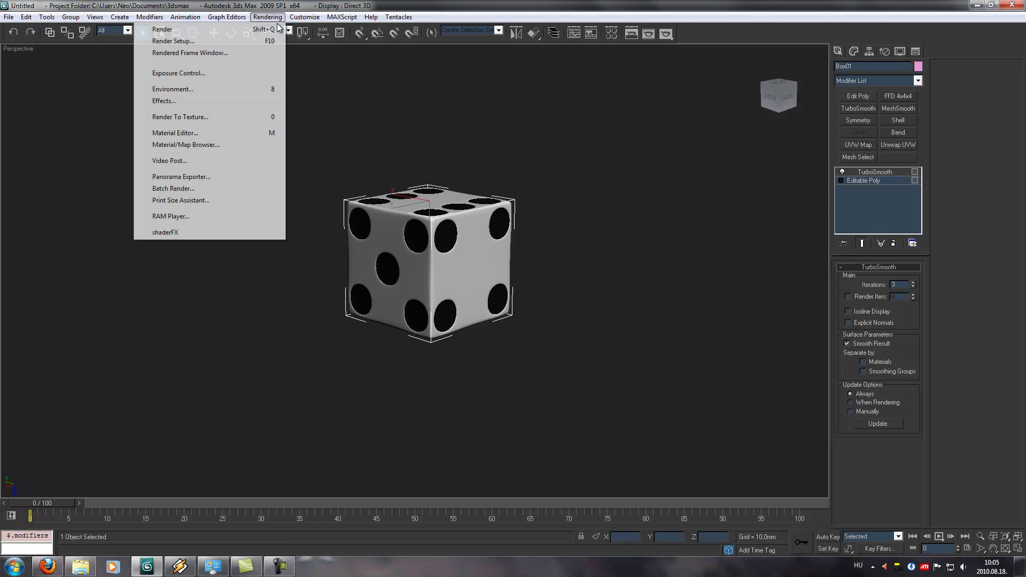
pyautogui.click(267, 27)
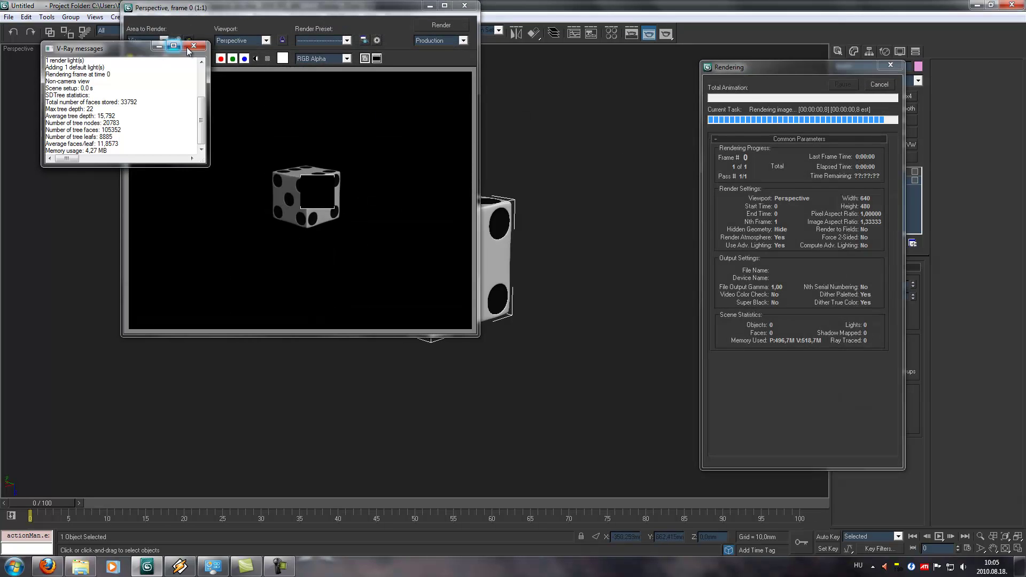
pyautogui.click(465, 5)
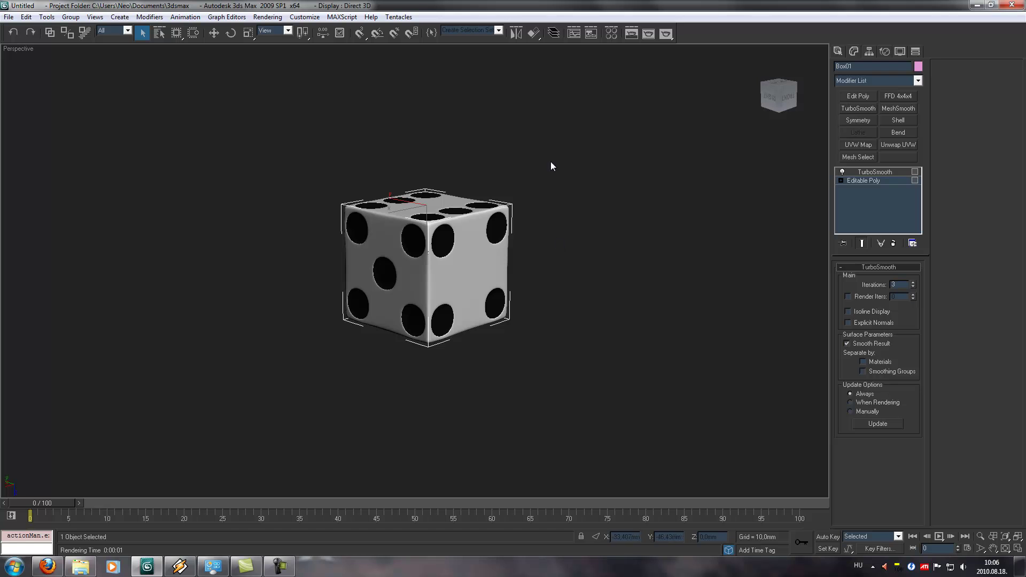
# Rotate the die with angle snap so its six-pip face points up, and set its X rotation to 0
pyautogui.click(770, 96)
pyautogui.keyDown('alt'); pyautogui.moveTo(545, 236); pyautogui.dragTo(508, 264, button='middle'); pyautogui.keyUp('alt')
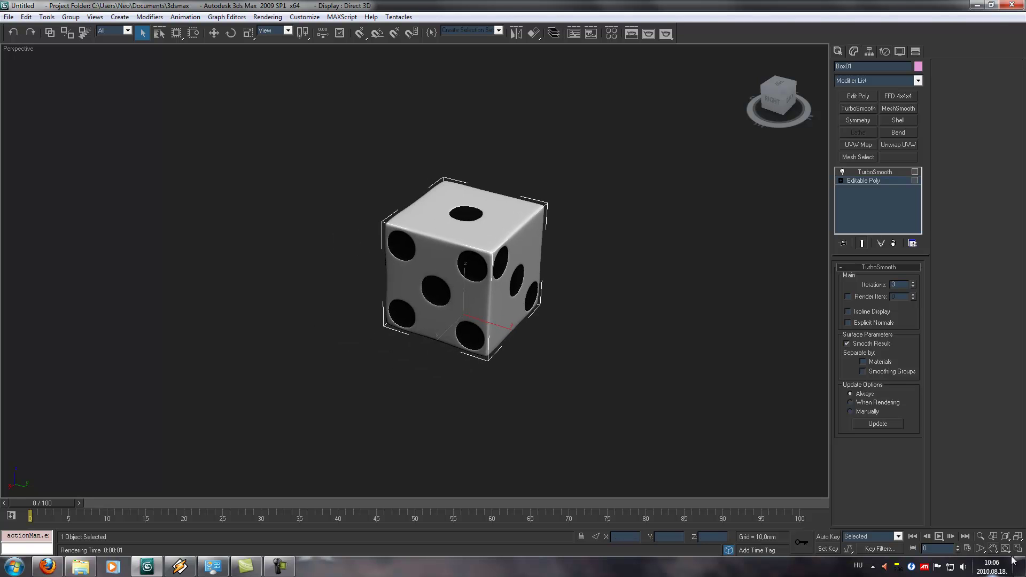
pyautogui.press('z')
pyautogui.scroll(-8, 572, 351)
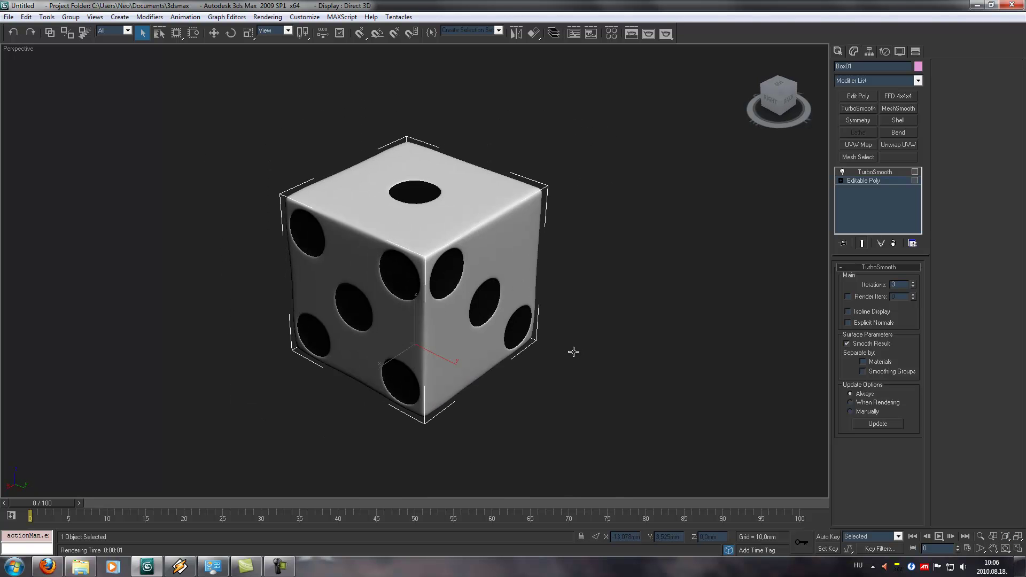
pyautogui.click(231, 34)
pyautogui.click(377, 33)
pyautogui.moveTo(434, 289); pyautogui.dragTo(412, 226)
pyautogui.moveTo(421, 274); pyautogui.dragTo(421, 275)
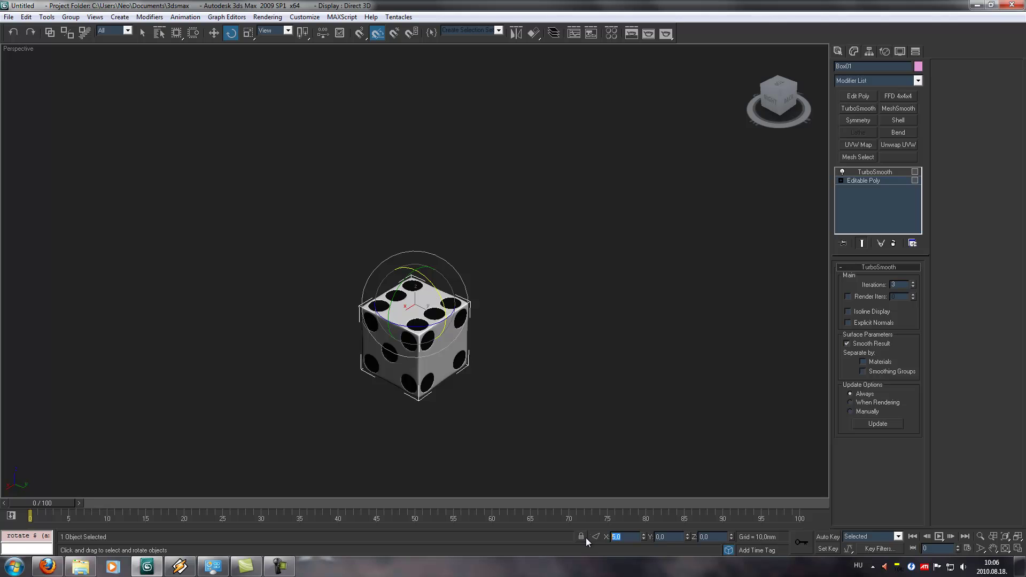
pyautogui.write('0')
pyautogui.press('Return')
# Move the die to a Z position of 50 mm
pyautogui.press('w')
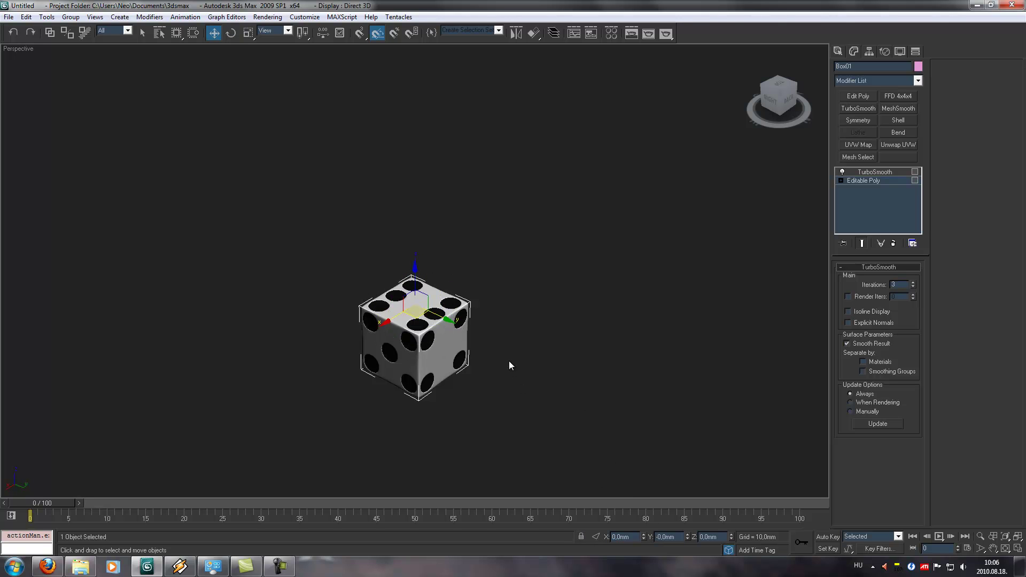
pyautogui.doubleClick(716, 537)
pyautogui.write('50')
pyautogui.press('Return')
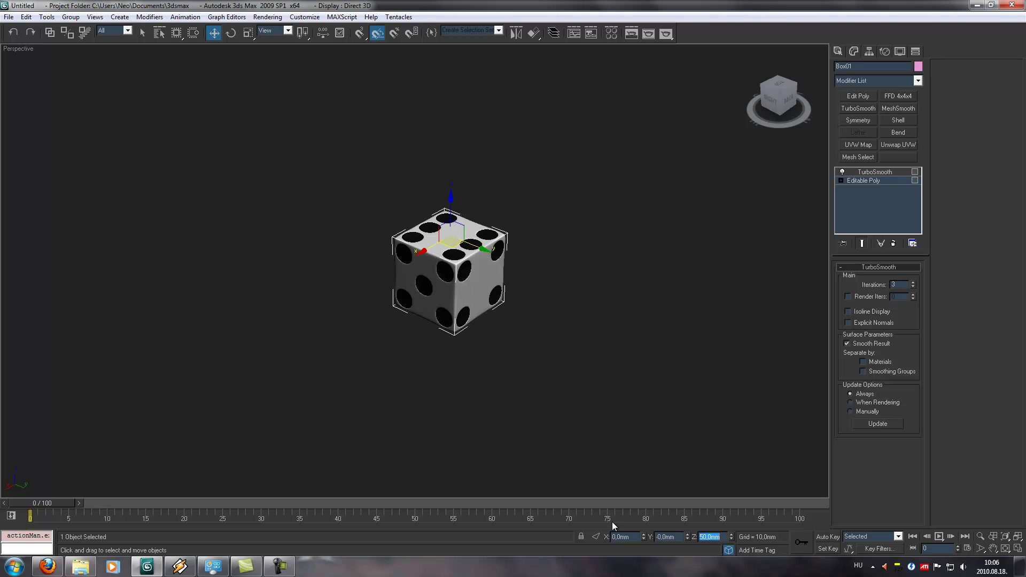
pyautogui.moveTo(543, 393); pyautogui.dragTo(499, 361, button='middle')
pyautogui.scroll(5, 508, 367)
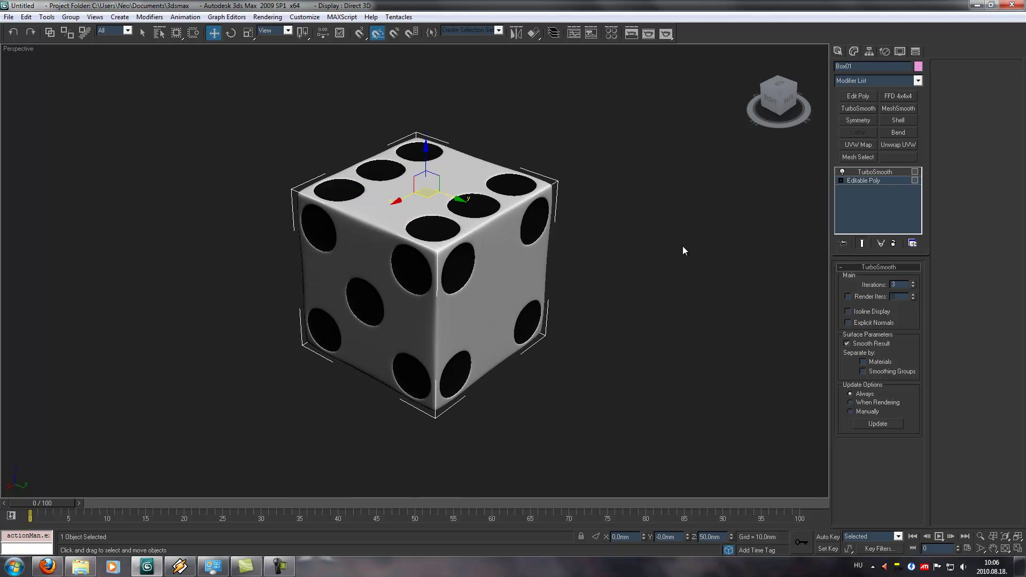
# Create a plane VRayLight beside the die with a half-length of about 50 mm and half-width of about 41 mm
pyautogui.scroll(-3, 705, 211)
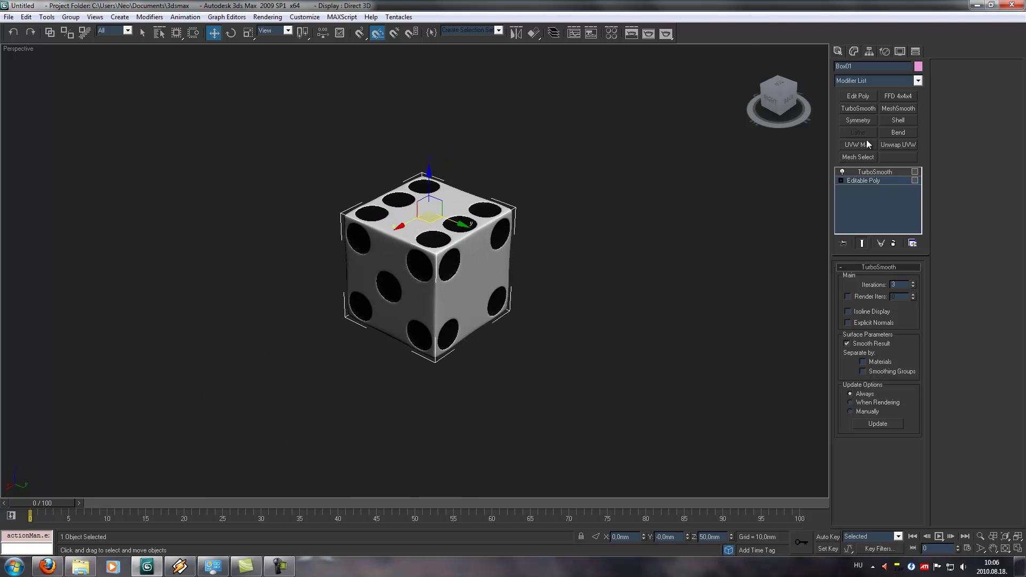
pyautogui.click(838, 52)
pyautogui.click(867, 69)
pyautogui.click(870, 83)
pyautogui.click(858, 107)
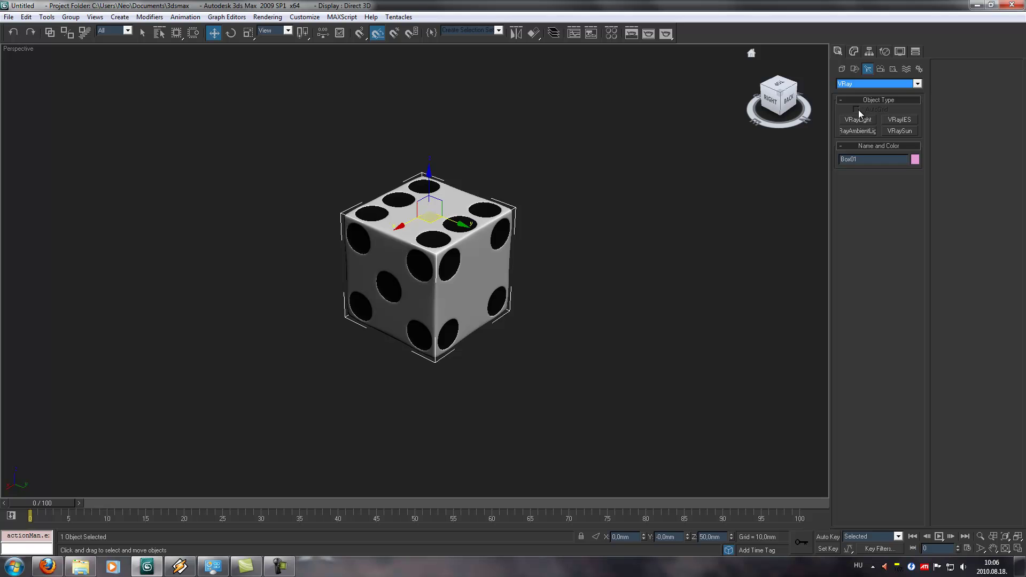
pyautogui.click(858, 119)
pyautogui.scroll(-2, 623, 244)
pyautogui.scroll(-1, 623, 244)
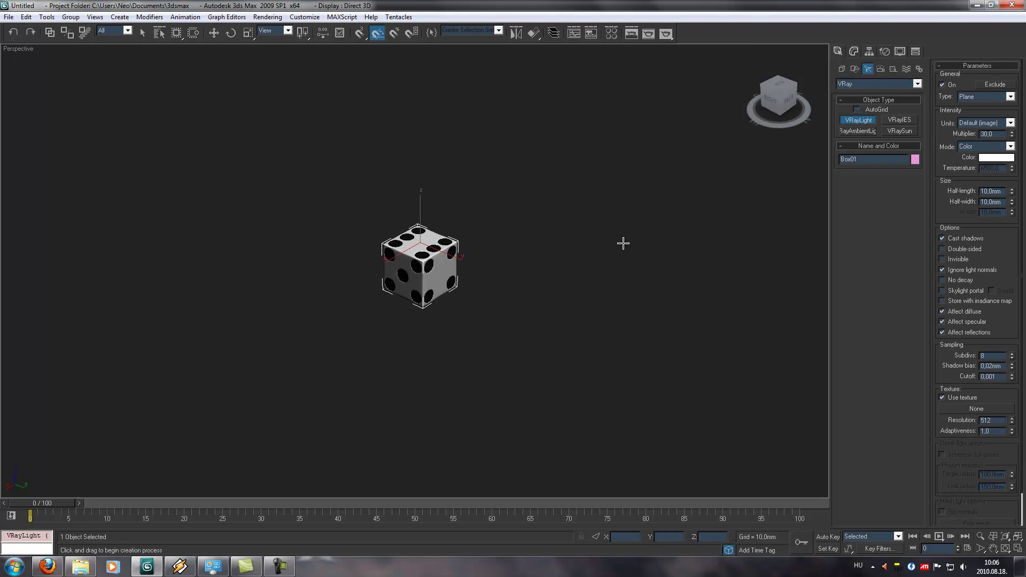
pyautogui.moveTo(507, 302); pyautogui.dragTo(517, 382)
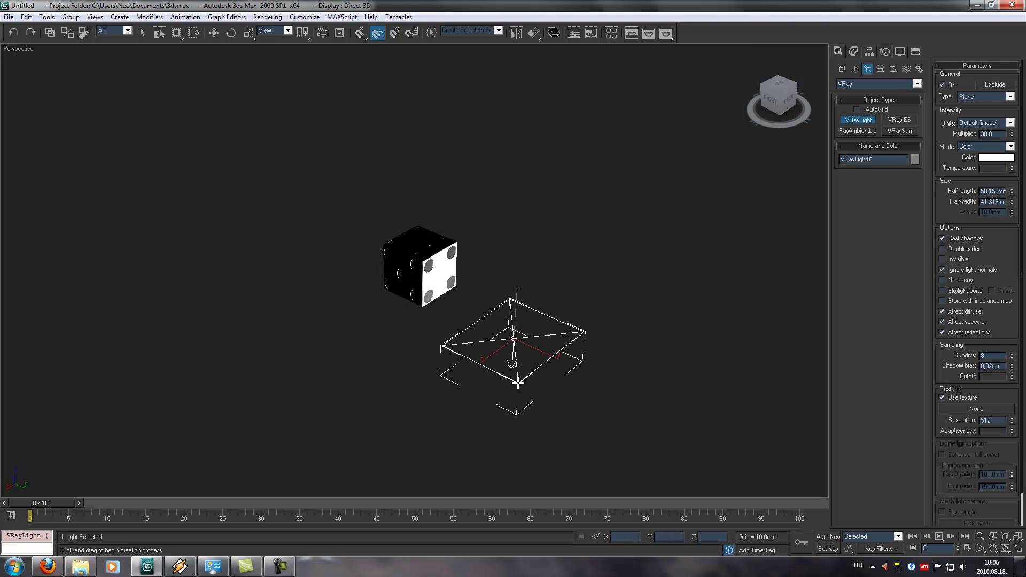
# Rotate the plane light upright to face the die and move it away to about Y 260 mm, Z 76 mm
pyautogui.press('e')
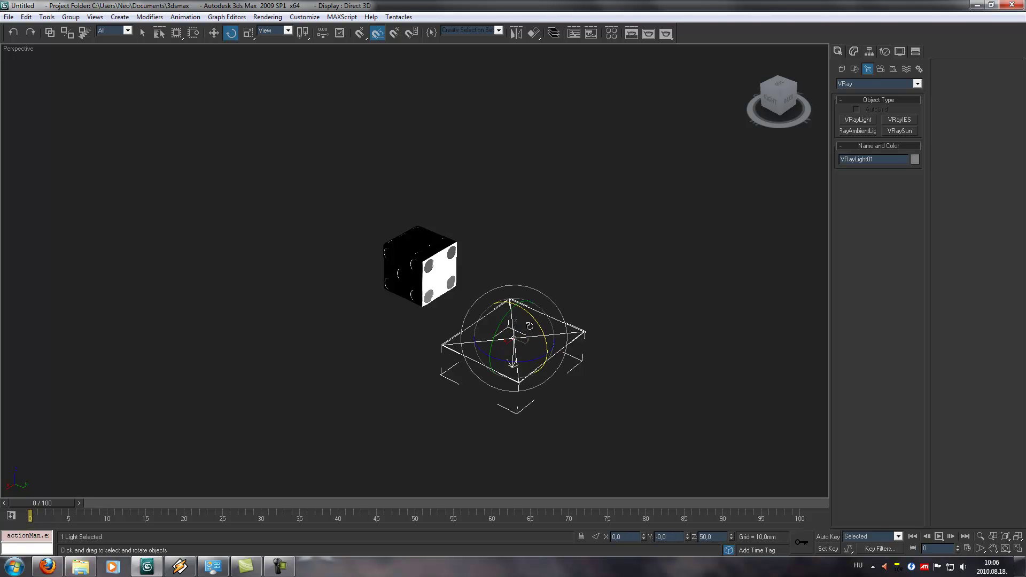
pyautogui.moveTo(540, 322); pyautogui.dragTo(657, 310)
pyautogui.press('w')
pyautogui.moveTo(492, 303); pyautogui.dragTo(431, 318, button='middle')
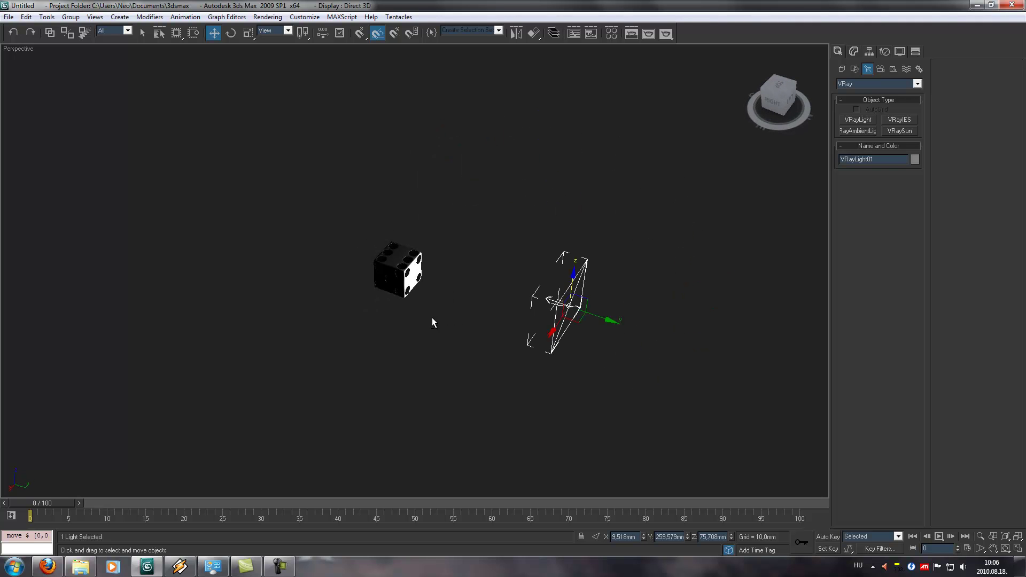
# Set the light's half-length and half-width to 75 mm and move it to about Y 321 mm, Z 114 mm
pyautogui.click(854, 52)
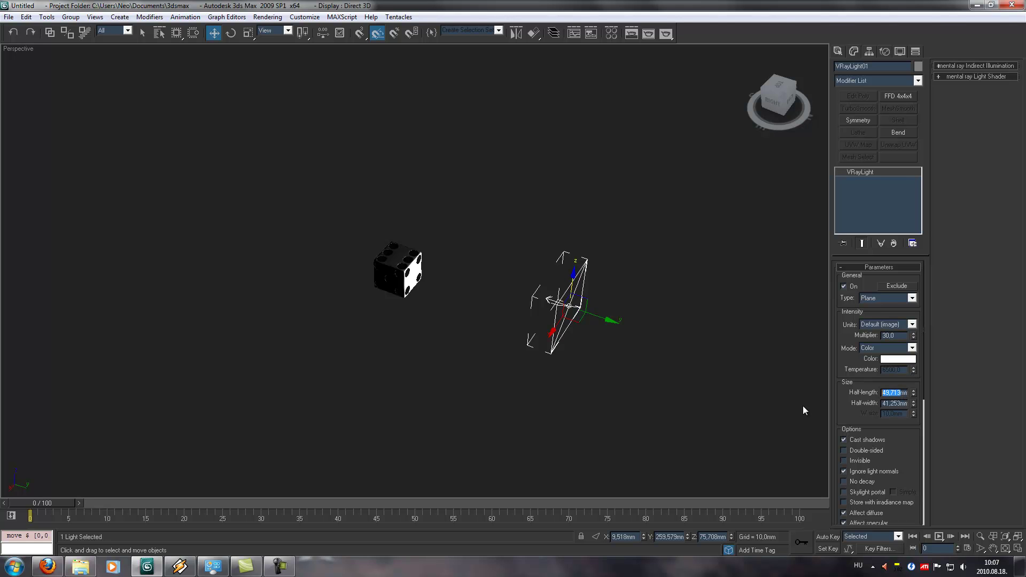
pyautogui.write('75')
pyautogui.press('Tab')
pyautogui.write('75')
pyautogui.press('Return')
pyautogui.keyDown('alt'); pyautogui.moveTo(397, 343); pyautogui.dragTo(462, 311, button='middle'); pyautogui.keyUp('alt')
pyautogui.moveTo(580, 207); pyautogui.dragTo(621, 181)
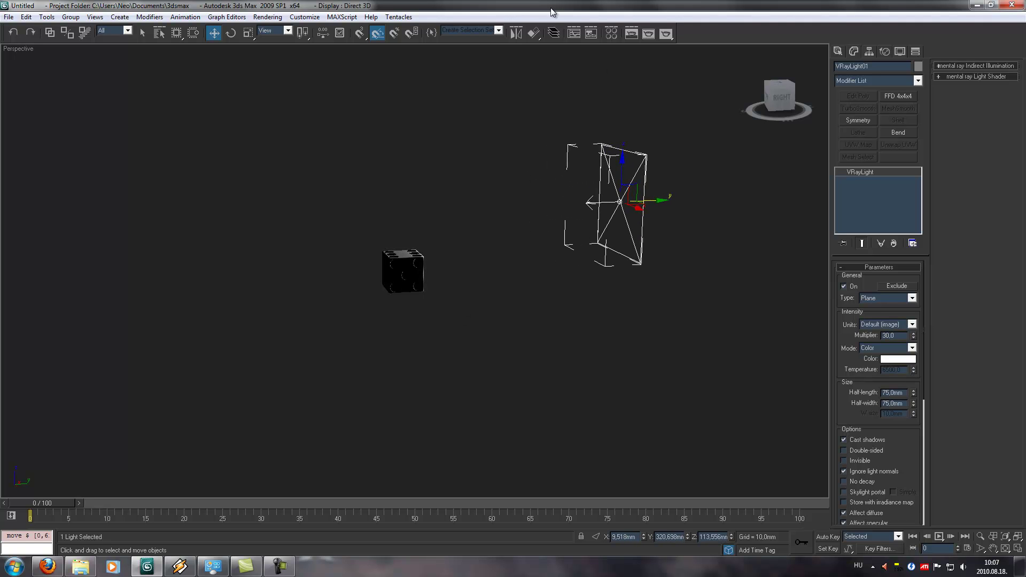
# Make a mirrored copy of the light along Y and place it across the die at about Y -417 mm
pyautogui.click(497, 231)
pyautogui.click(503, 298)
pyautogui.click(495, 361)
pyautogui.moveTo(661, 200); pyautogui.dragTo(321, 249)
pyautogui.keyDown('alt'); pyautogui.moveTo(320, 249); pyautogui.dragTo(279, 270, button='middle'); pyautogui.keyUp('alt')
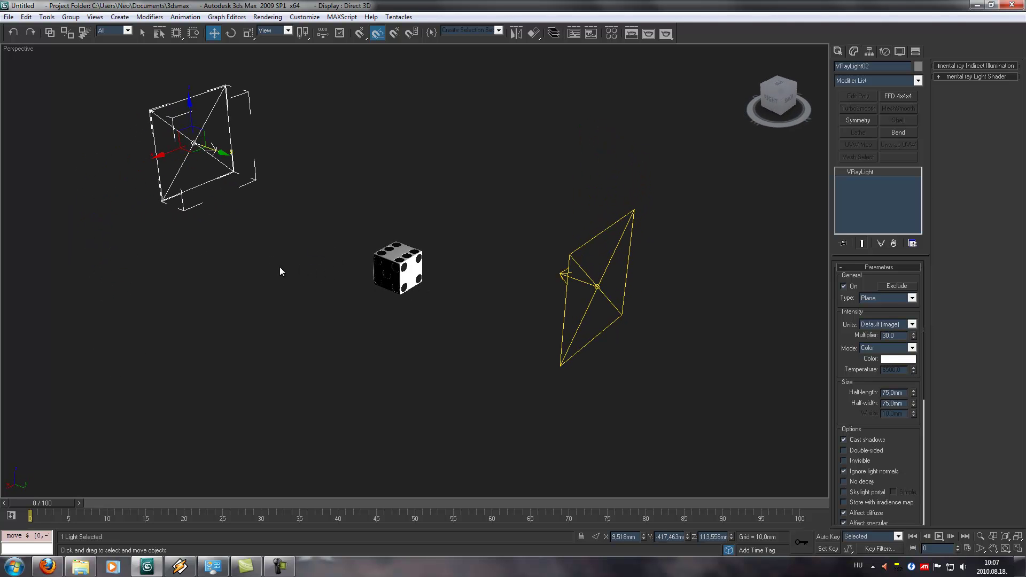
# Set the copied light's half-length to 135 mm and half-width to 75 mm
pyautogui.doubleClick(903, 402)
pyautogui.write('135')
pyautogui.press('Return')
pyautogui.write('75')
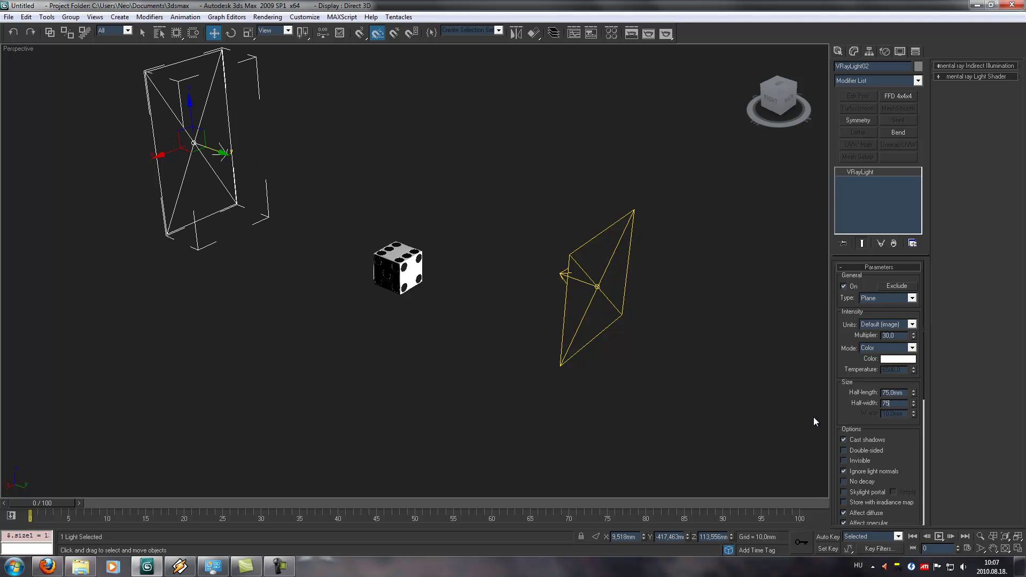
pyautogui.doubleClick(903, 393)
pyautogui.write('135')
pyautogui.press('Return')
# Set the original light's half-length to 135 mm and half-width to 75 mm
pyautogui.click(568, 270)
pyautogui.doubleClick(906, 404)
pyautogui.write('135')
pyautogui.press('Return')
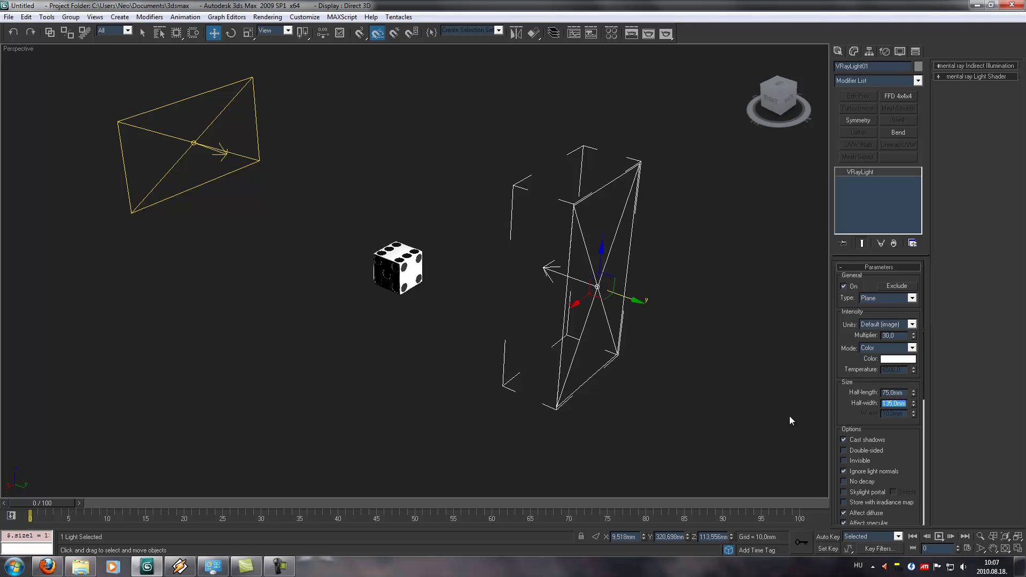
pyautogui.write('75')
pyautogui.press('Return')
pyautogui.doubleClick(904, 392)
pyautogui.write('135')
pyautogui.press('Return')
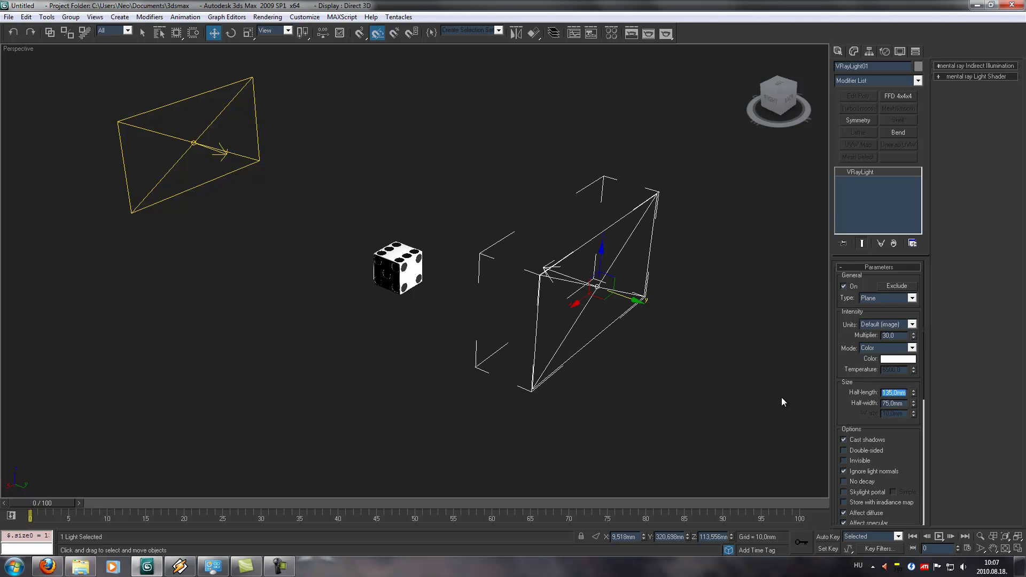
# Give the original light a very pale cyan tint by slightly lowering the red component of its colour
pyautogui.moveTo(513, 318); pyautogui.dragTo(488, 307, button='middle')
pyautogui.scroll(6, 478, 293)
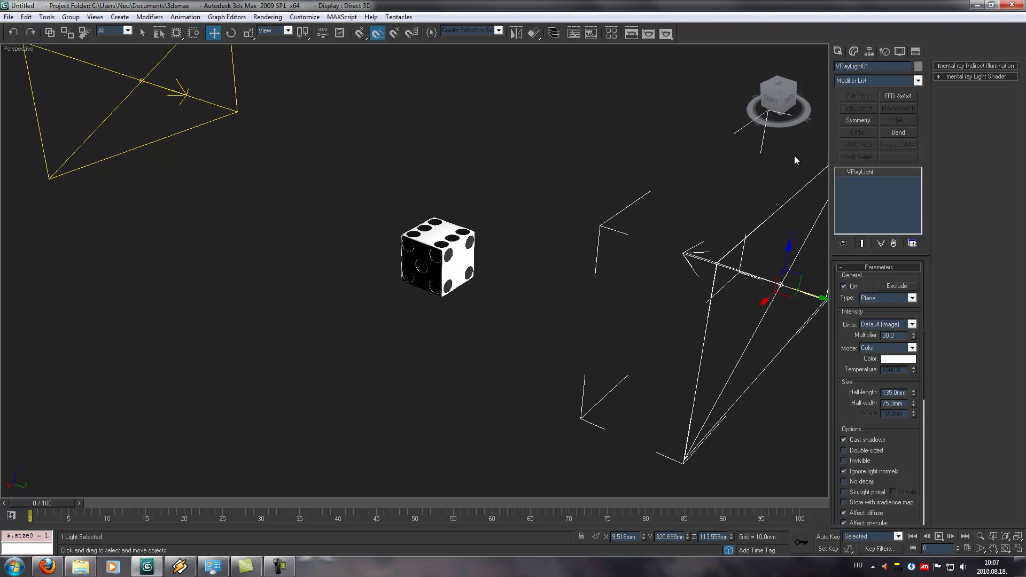
pyautogui.click(903, 361)
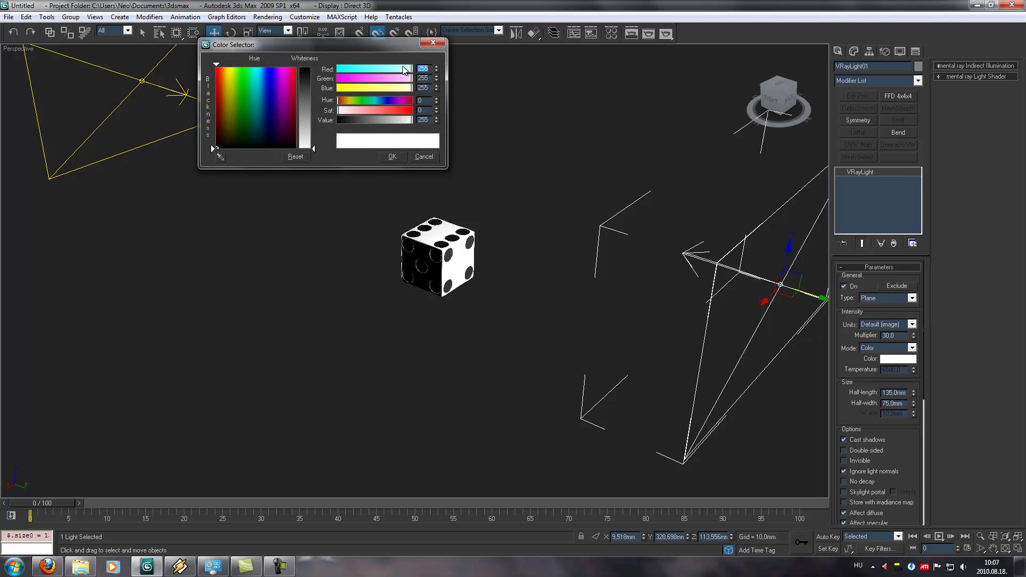
pyautogui.moveTo(411, 69); pyautogui.dragTo(403, 69)
pyautogui.click(399, 158)
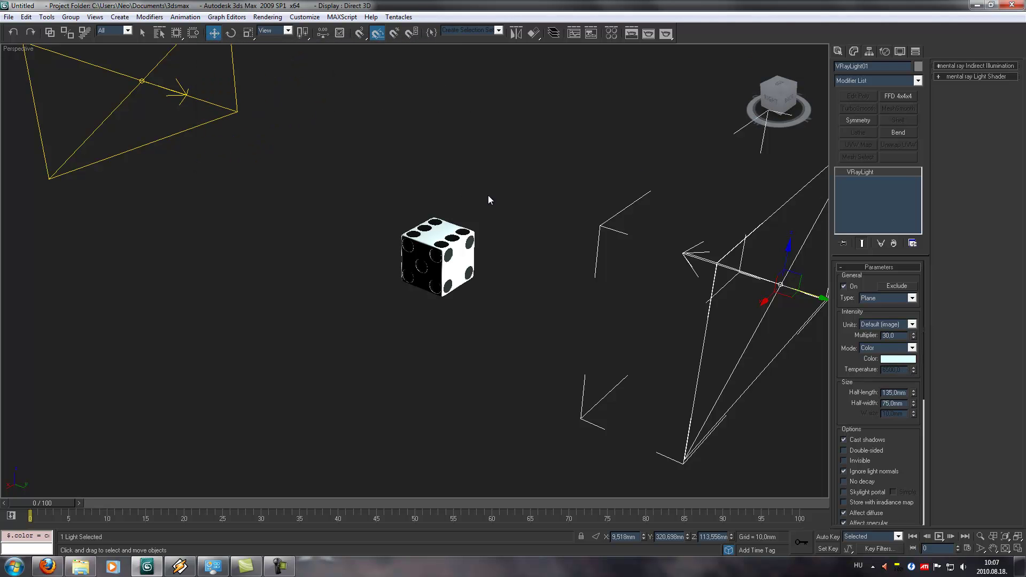
# Move the tinted light farther from the die and higher, to about Y 470 mm, Z 158 mm
pyautogui.moveTo(461, 197); pyautogui.dragTo(484, 213, button='middle')
pyautogui.scroll(-3, 484, 213)
pyautogui.moveTo(650, 292); pyautogui.dragTo(771, 338)
pyautogui.moveTo(744, 302); pyautogui.dragTo(750, 267)
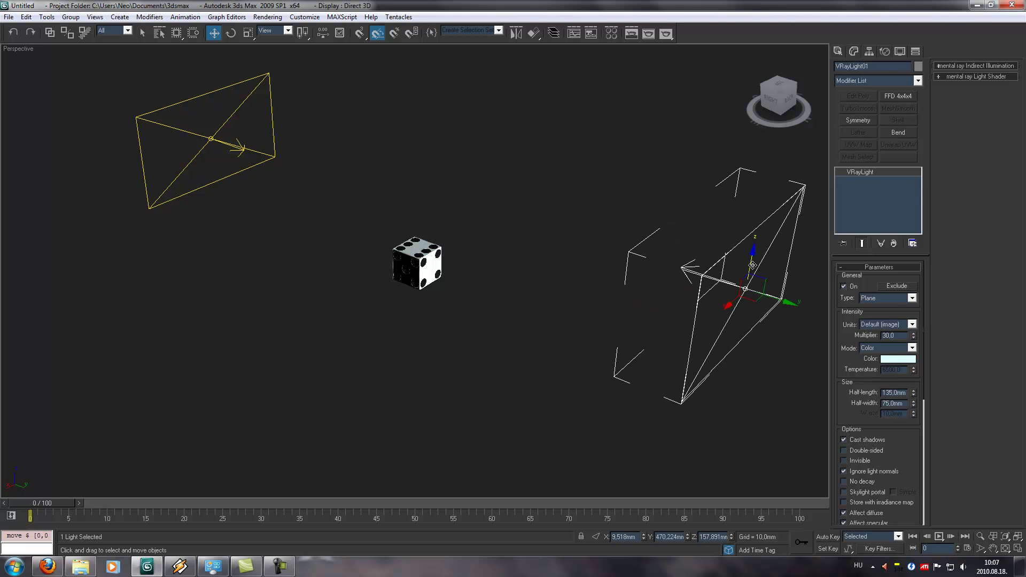
# Enlarge the tinted light to a half-length of 200 mm and a half-width of 125 mm
pyautogui.doubleClick(907, 393)
pyautogui.write('200')
pyautogui.press('Return')
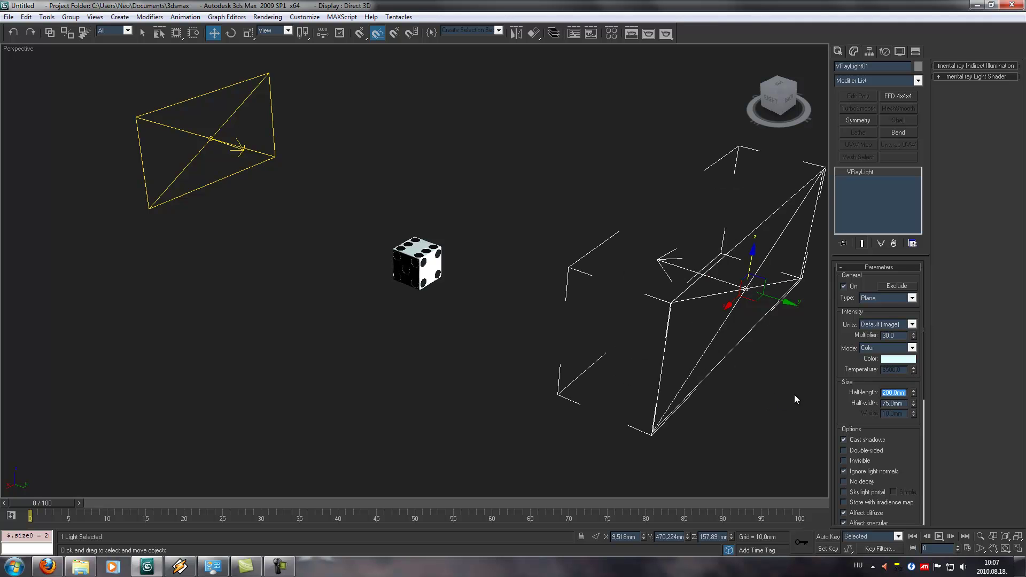
pyautogui.doubleClick(903, 403)
pyautogui.write('125')
pyautogui.press('Return')
# Set the copied light's multiplier to 45 and keep its colour pure white
pyautogui.moveTo(459, 268); pyautogui.dragTo(481, 263, button='middle')
pyautogui.moveTo(318, 155); pyautogui.dragTo(181, 230)
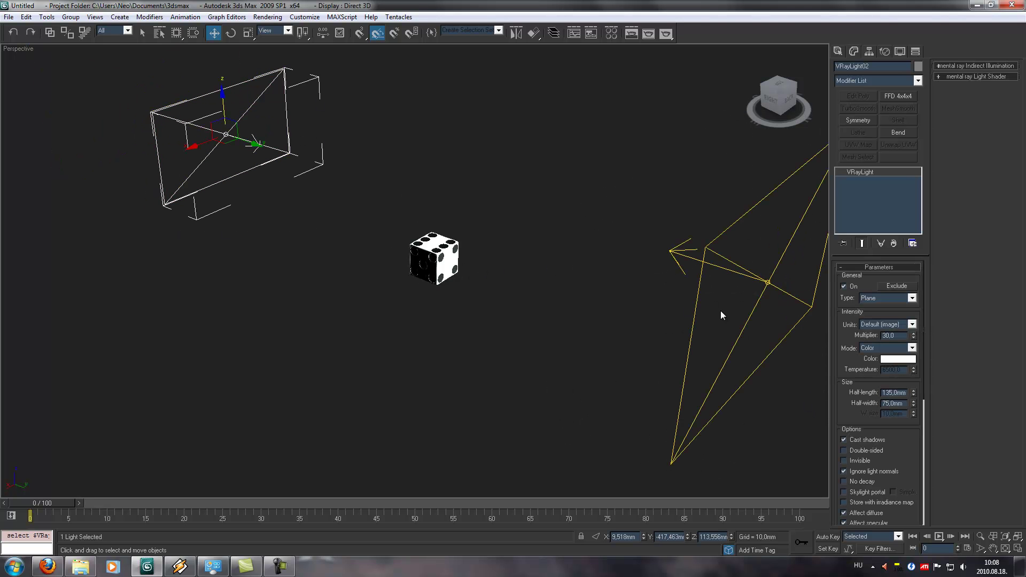
pyautogui.doubleClick(897, 337)
pyautogui.write('45')
pyautogui.press('Return')
pyautogui.click(898, 359)
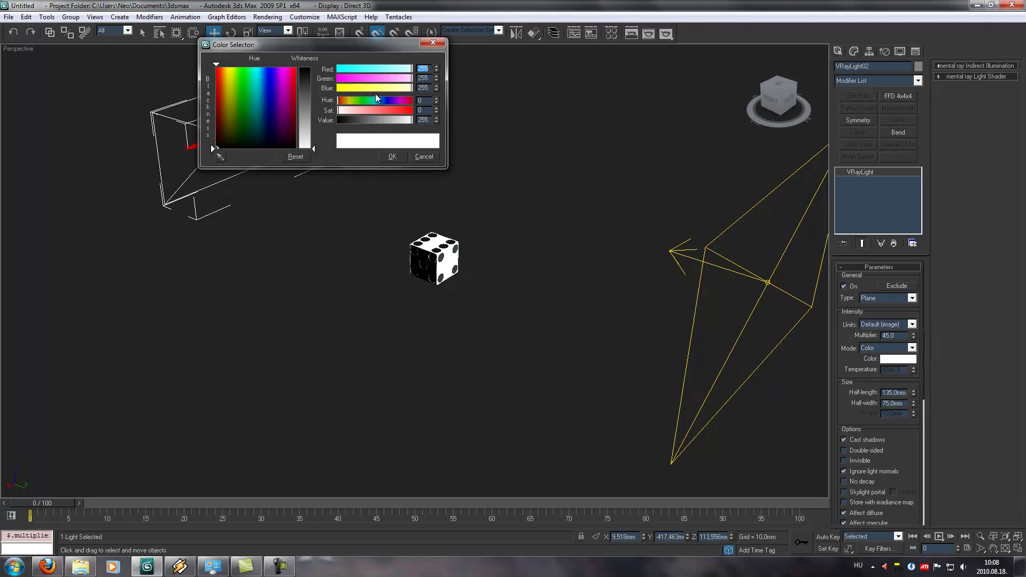
pyautogui.click(391, 157)
# Give the copied light a very pale cream colour and move the cyan-tinted light farther from the die, to about Y 608 mm
pyautogui.keyDown('alt'); pyautogui.moveTo(372, 175); pyautogui.dragTo(433, 190, button='middle'); pyautogui.keyUp('alt')
pyautogui.scroll(-3, 454, 208)
pyautogui.click(610, 342)
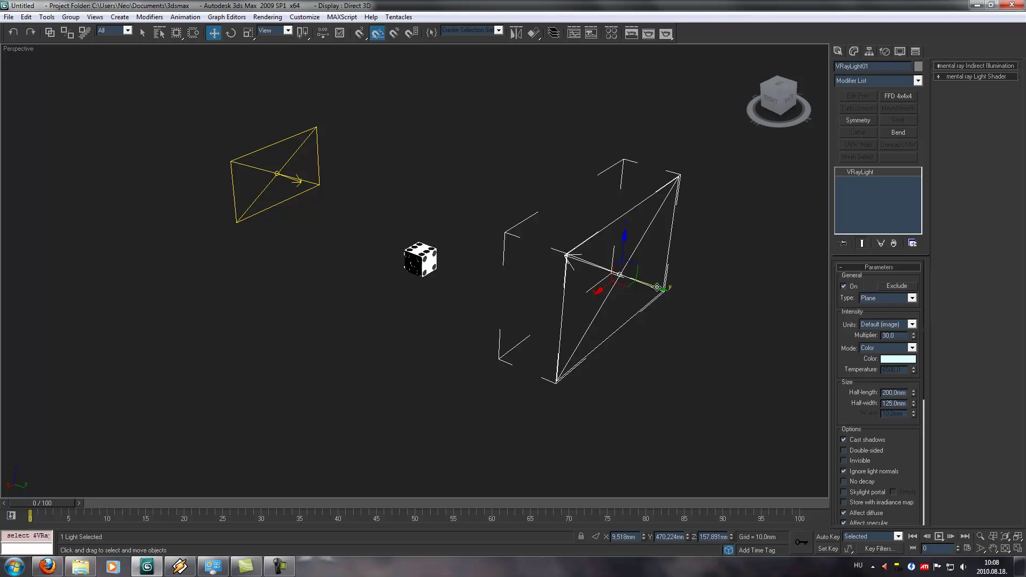
pyautogui.moveTo(659, 295); pyautogui.dragTo(726, 321)
# Raise the copied light to about Z 180 mm and move it farther from the die, to about Y -520 mm
pyautogui.moveTo(137, 89); pyautogui.dragTo(299, 213)
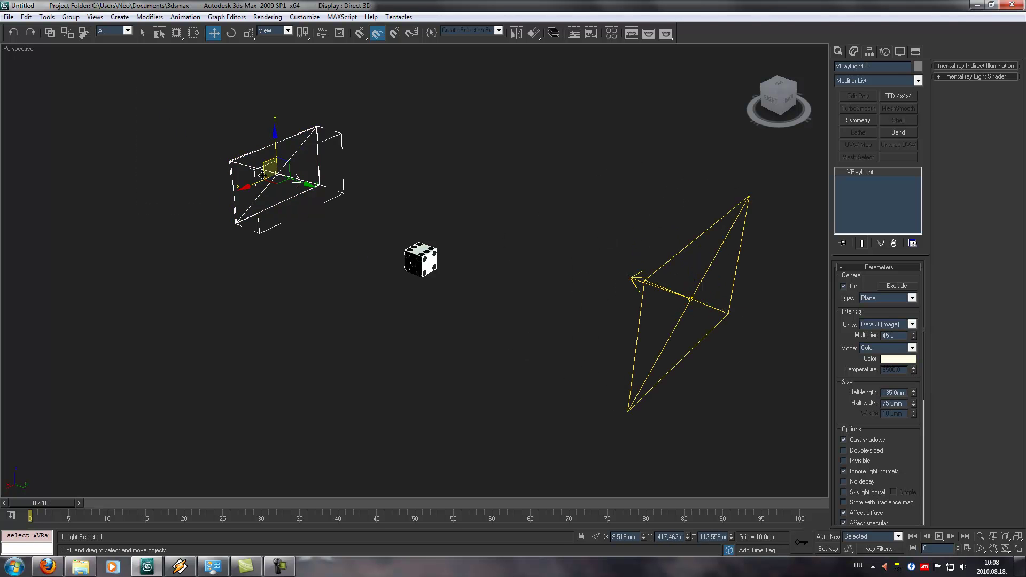
pyautogui.moveTo(274, 155); pyautogui.dragTo(274, 128)
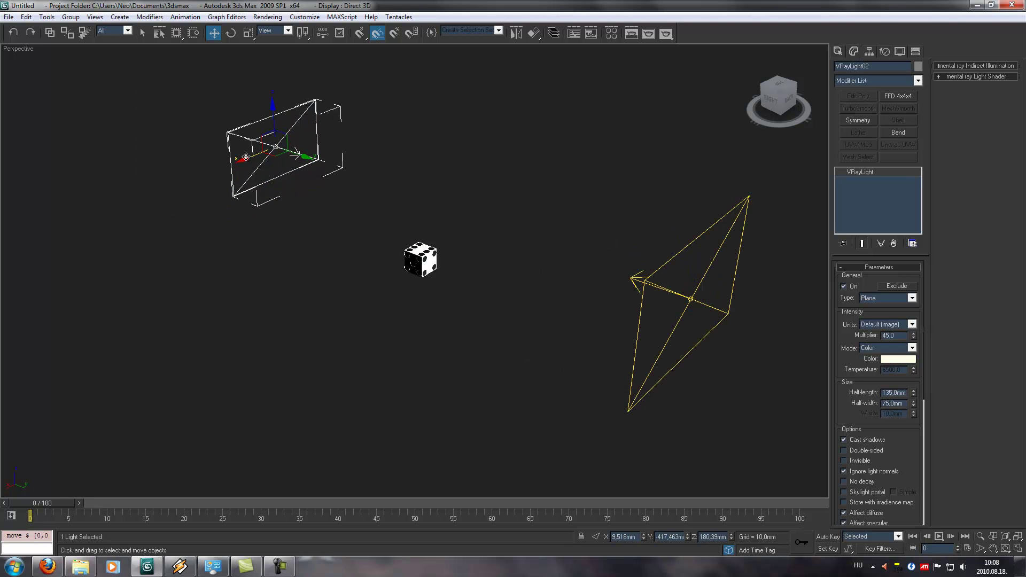
pyautogui.moveTo(293, 165); pyautogui.dragTo(262, 155)
# Enlarge the cyan-tinted light to a half-length of 350 mm and a half-width of 175 mm
pyautogui.moveTo(620, 207); pyautogui.dragTo(736, 389)
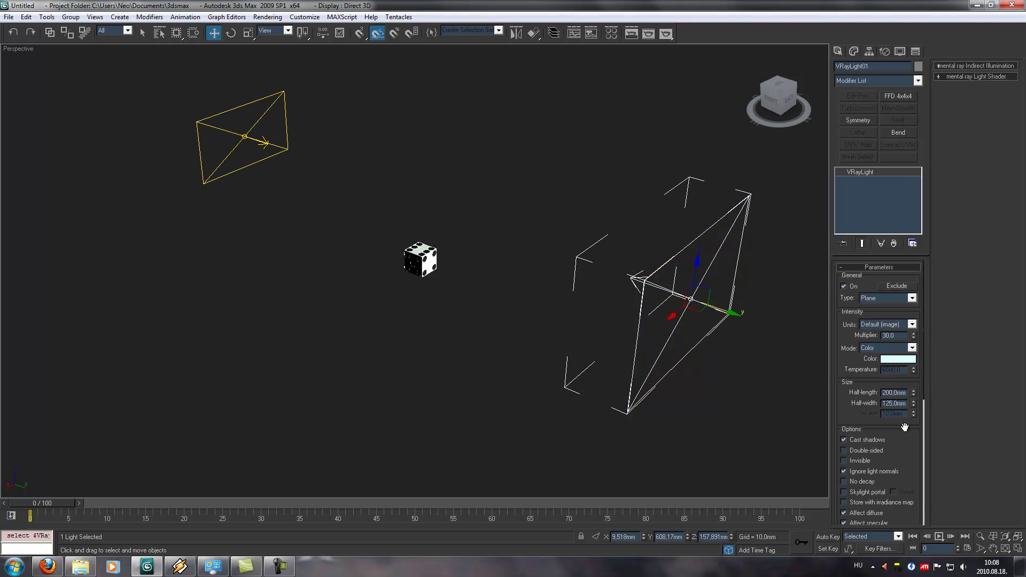
pyautogui.press('r')
pyautogui.doubleClick(894, 392)
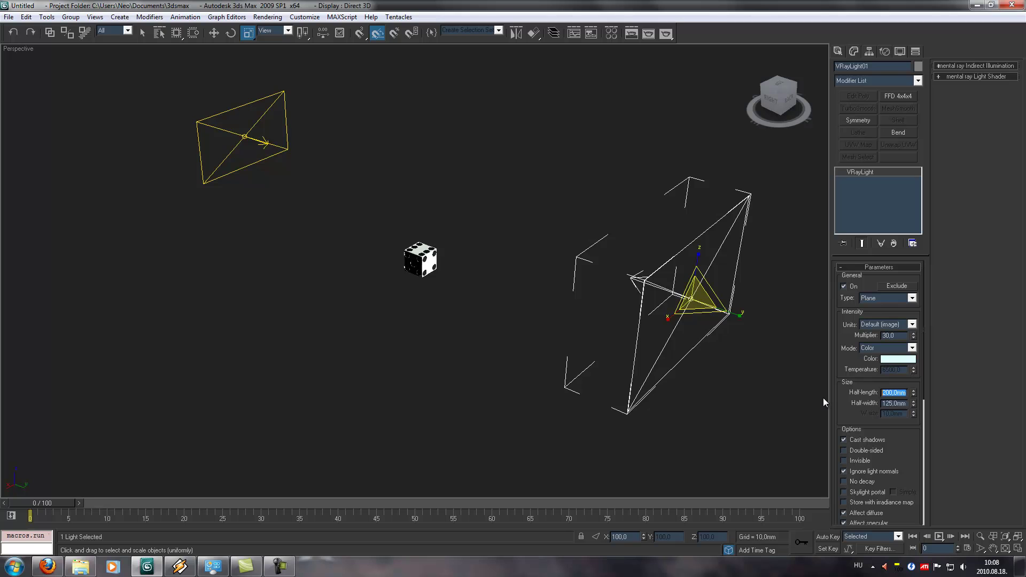
pyautogui.write('350')
pyautogui.press('Return')
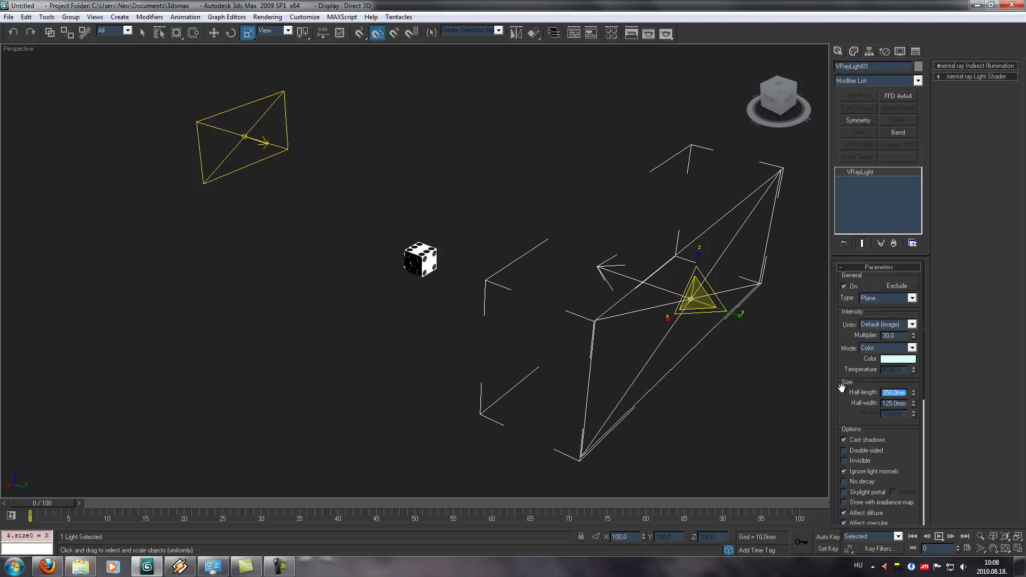
pyautogui.doubleClick(904, 404)
pyautogui.write('1756')
pyautogui.press('Return')
# Render a close-up of the die in the Perspective view to check the lighting, then close the render windows
pyautogui.scroll(5, 556, 236)
pyautogui.scroll(2, 561, 234)
pyautogui.moveTo(671, 262); pyautogui.dragTo(619, 275, button='middle')
pyautogui.scroll(2, 636, 266)
pyautogui.hotkey('shift', 'q')
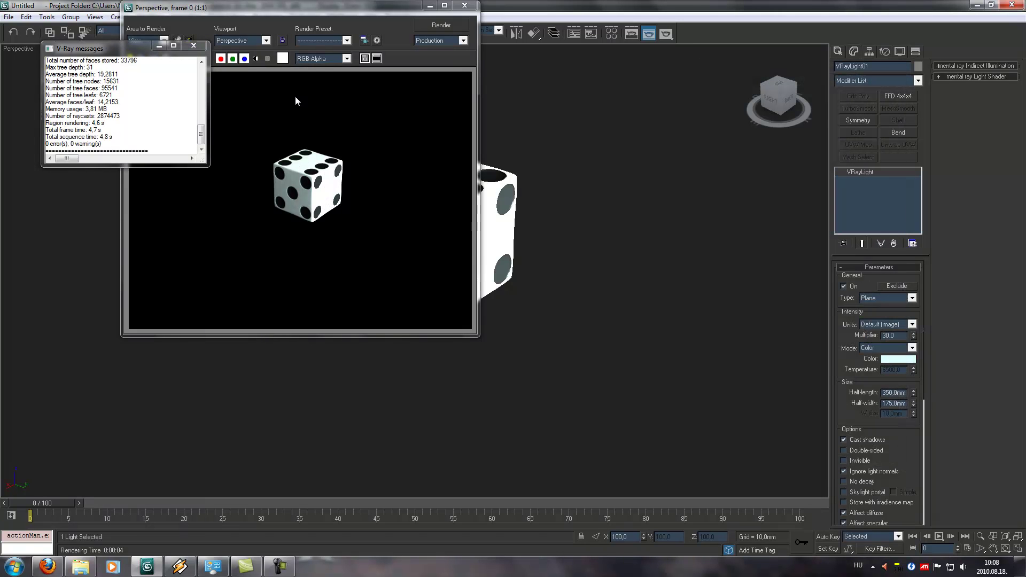
pyautogui.click(193, 46)
pyautogui.click(464, 6)
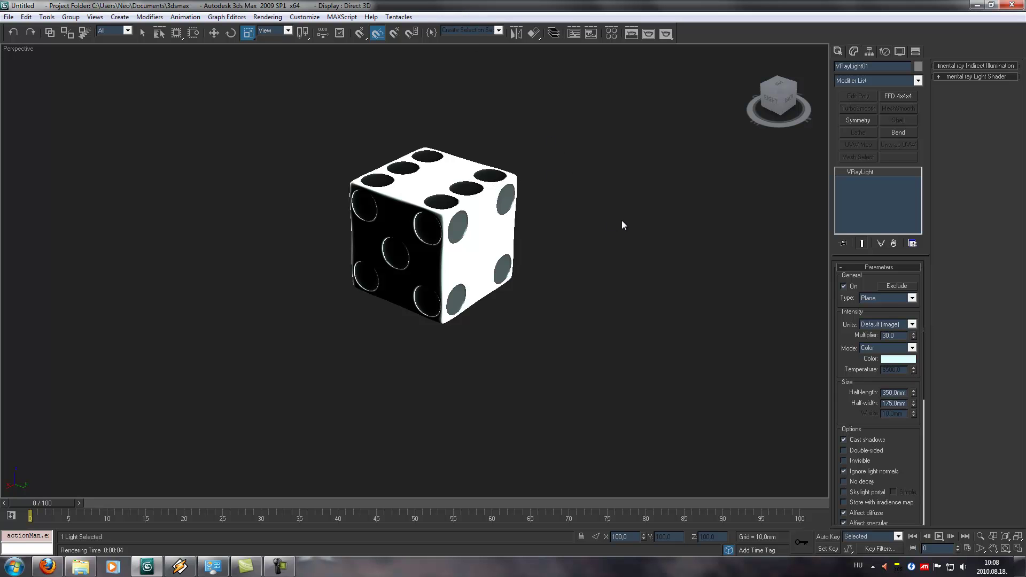
# Set the die's TurboSmooth to 1 viewport iteration and enable 5 render iterations
pyautogui.moveTo(540, 220)
pyautogui.keyDown('alt'); pyautogui.mouseDown(button='middle')
pyautogui.moveTo(547, 129)
pyautogui.moveTo(604, 137)
pyautogui.moveTo(618, 174)
pyautogui.moveTo(600, 222)
pyautogui.moveTo(538, 215)
pyautogui.mouseUp(button='middle'); pyautogui.keyUp('alt')
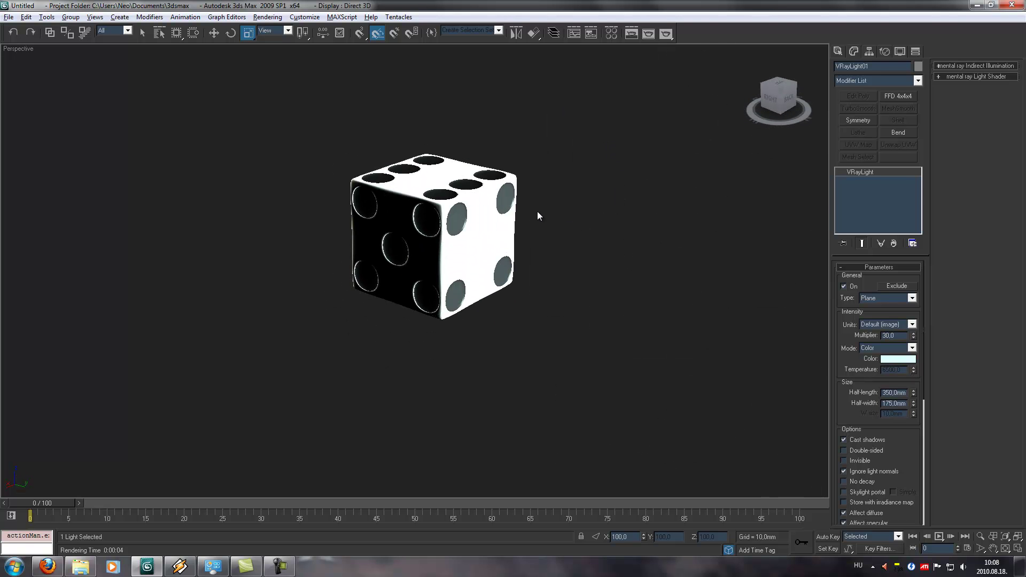
pyautogui.moveTo(561, 138); pyautogui.dragTo(455, 257)
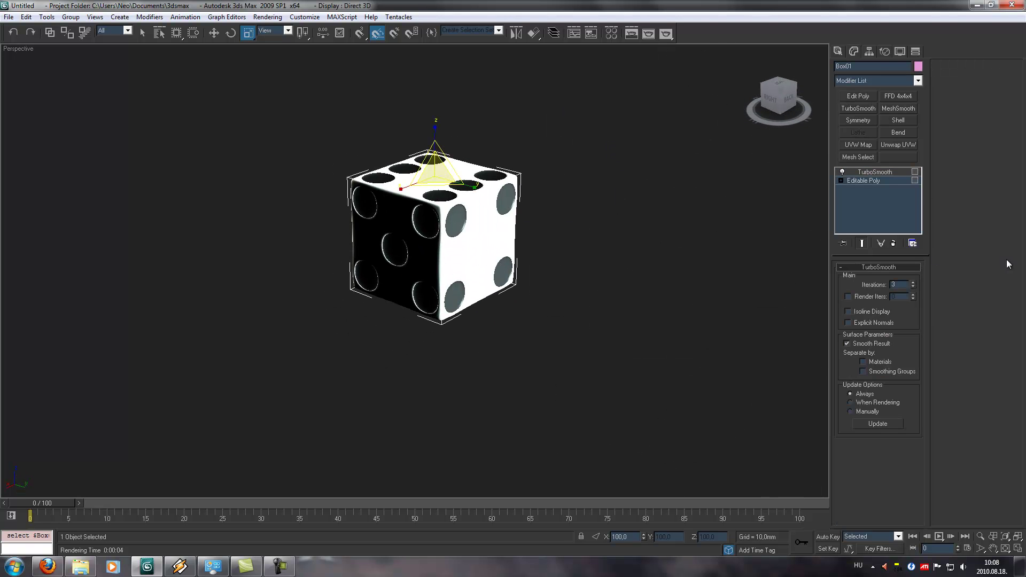
pyautogui.click(912, 287)
pyautogui.click(913, 288)
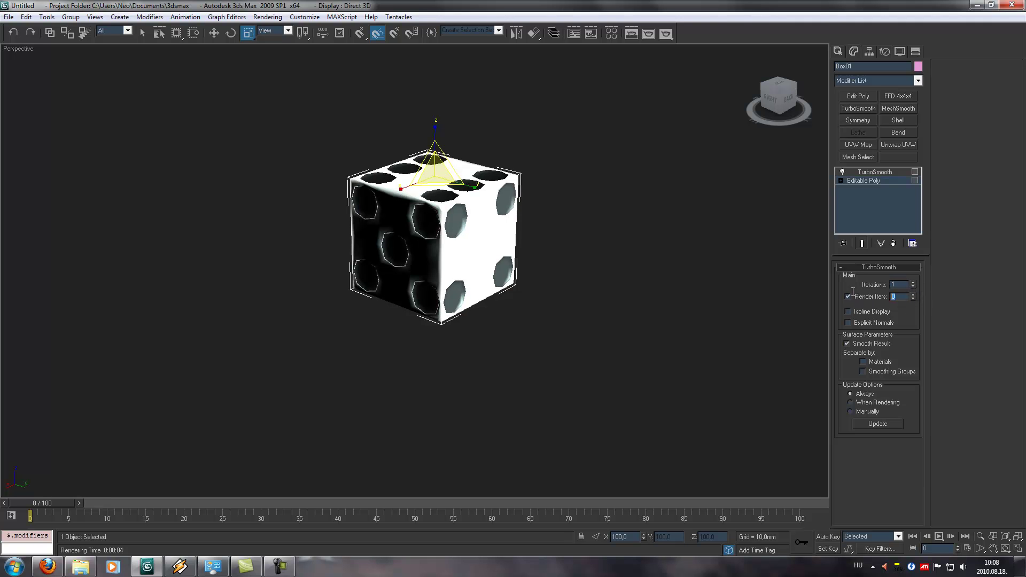
pyautogui.write('5')
pyautogui.press('Return')
pyautogui.click(603, 195)
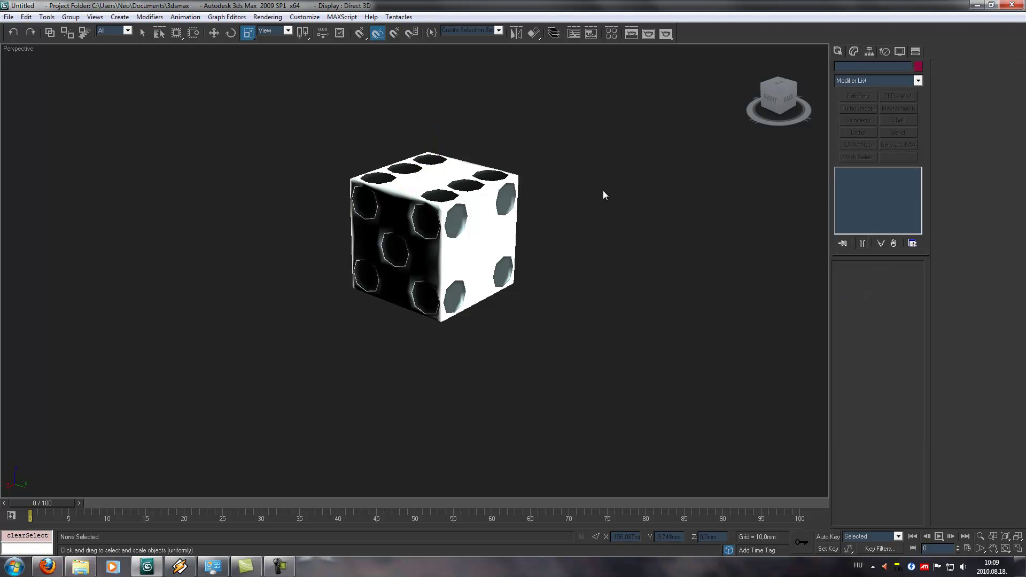
pyautogui.press('F4')
pyautogui.press('F4')
pyautogui.moveTo(603, 191); pyautogui.dragTo(592, 193, button='middle')
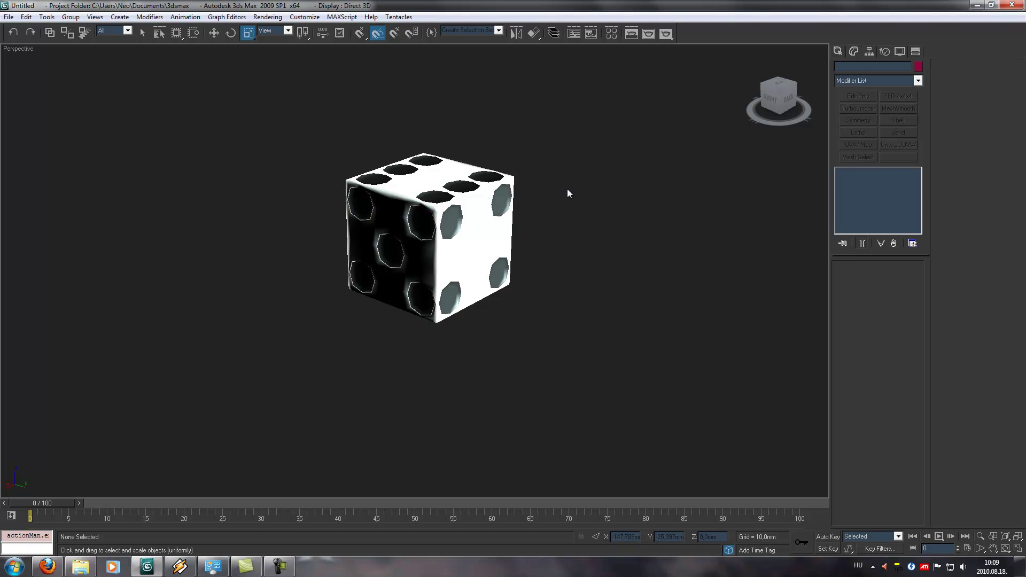
# Create a ground plane beneath the die and set its length and width to 500 mm
pyautogui.click(837, 51)
pyautogui.click(843, 70)
pyautogui.click(888, 165)
pyautogui.moveTo(414, 434); pyautogui.dragTo(463, 131)
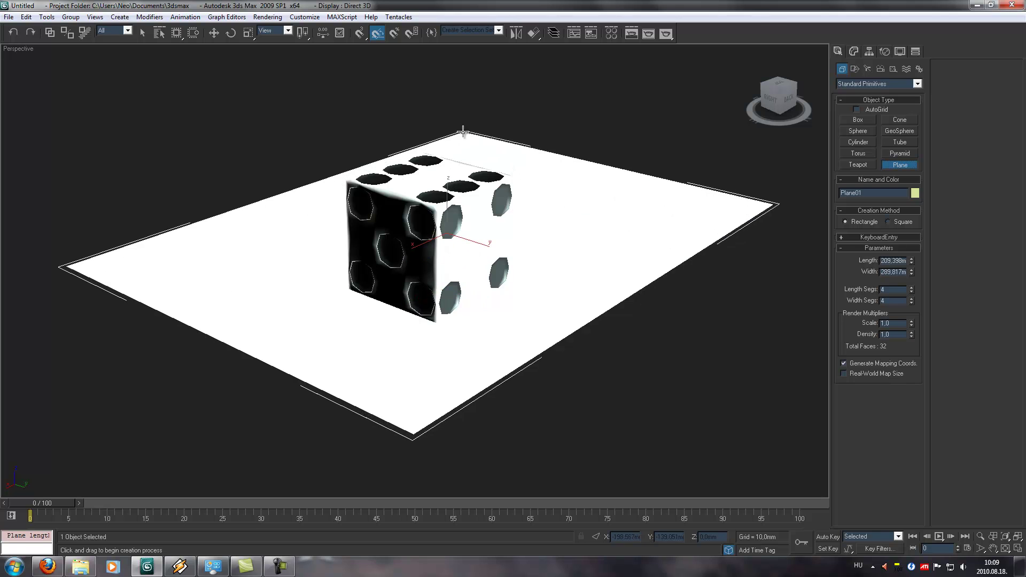
pyautogui.doubleClick(902, 261)
pyautogui.write('500mm')
pyautogui.press('Tab')
pyautogui.write('500')
pyautogui.press('Return')
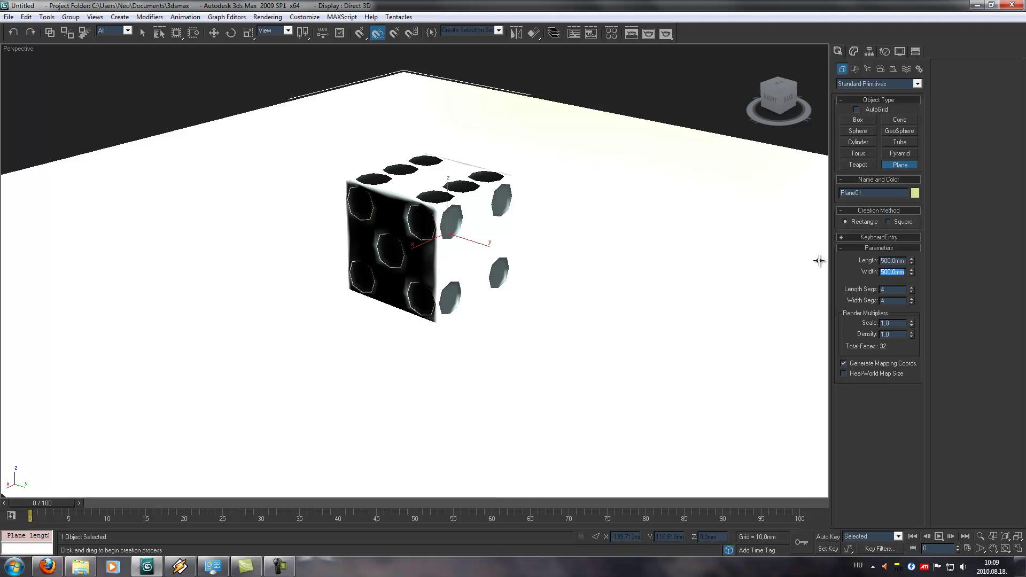
pyautogui.scroll(-5, 501, 236)
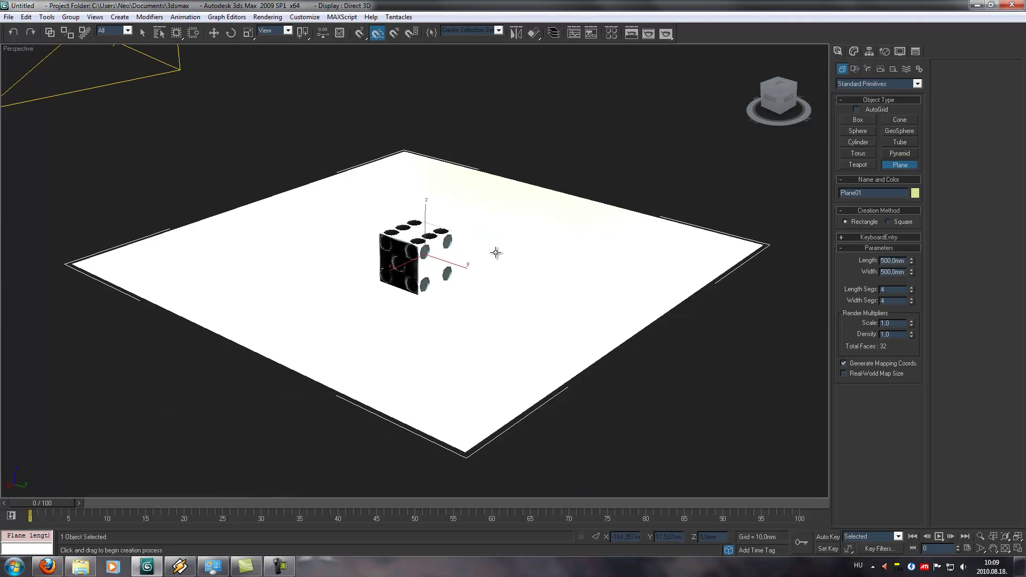
# Align the ground plane to the die in X and Y position only, pivot point to pivot point
pyautogui.click(533, 33)
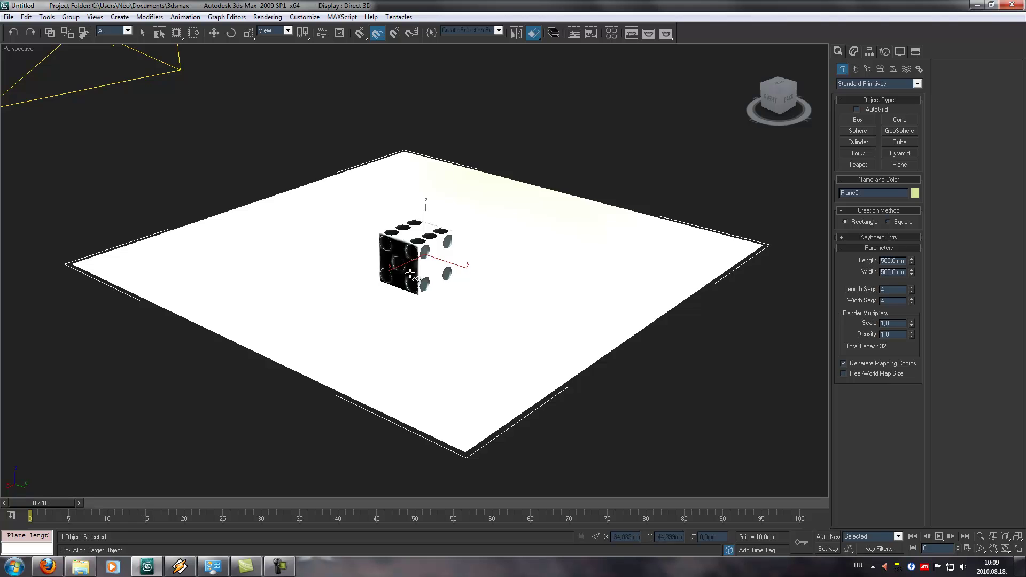
pyautogui.click(413, 250)
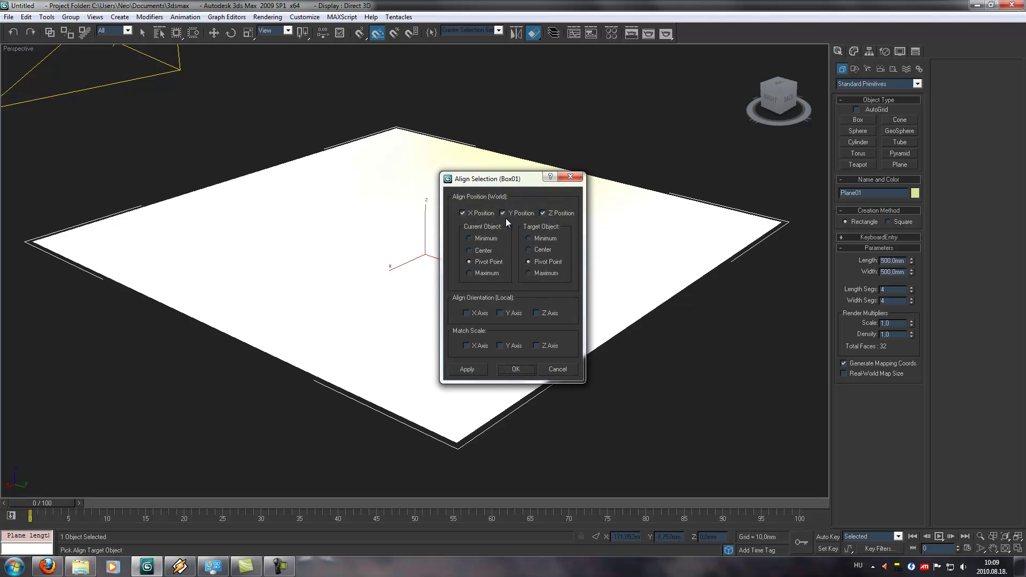
pyautogui.click(543, 212)
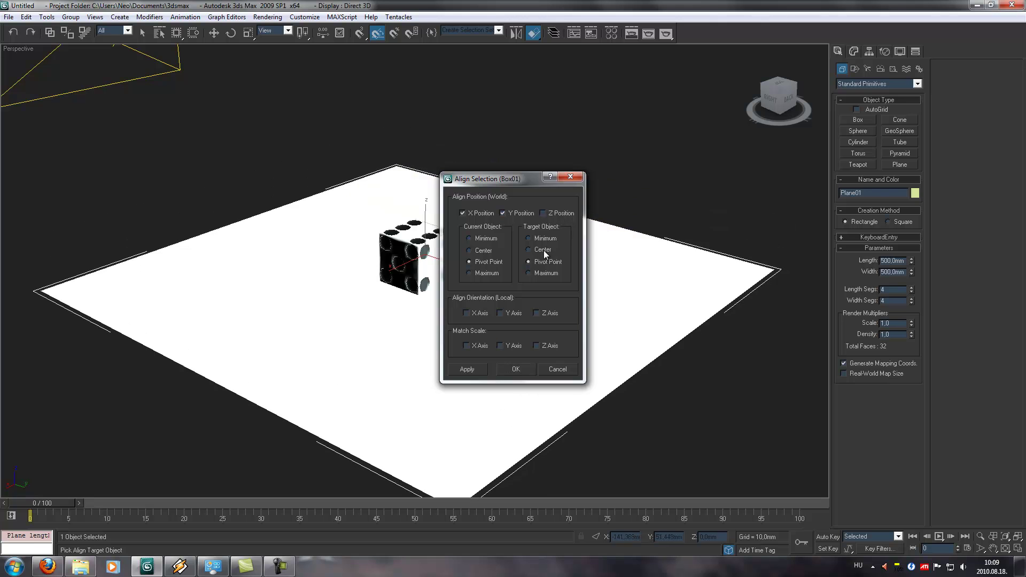
pyautogui.click(466, 368)
pyautogui.click(515, 369)
pyautogui.scroll(5, 507, 358)
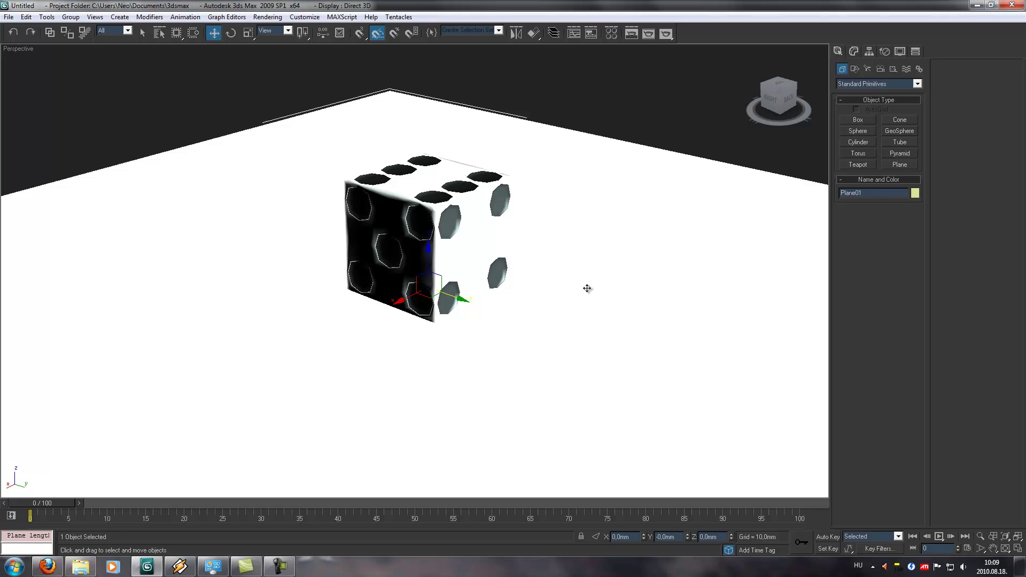
# Assign the 08 - Default material to the ground plane and render the Perspective view to check it
pyautogui.press('m')
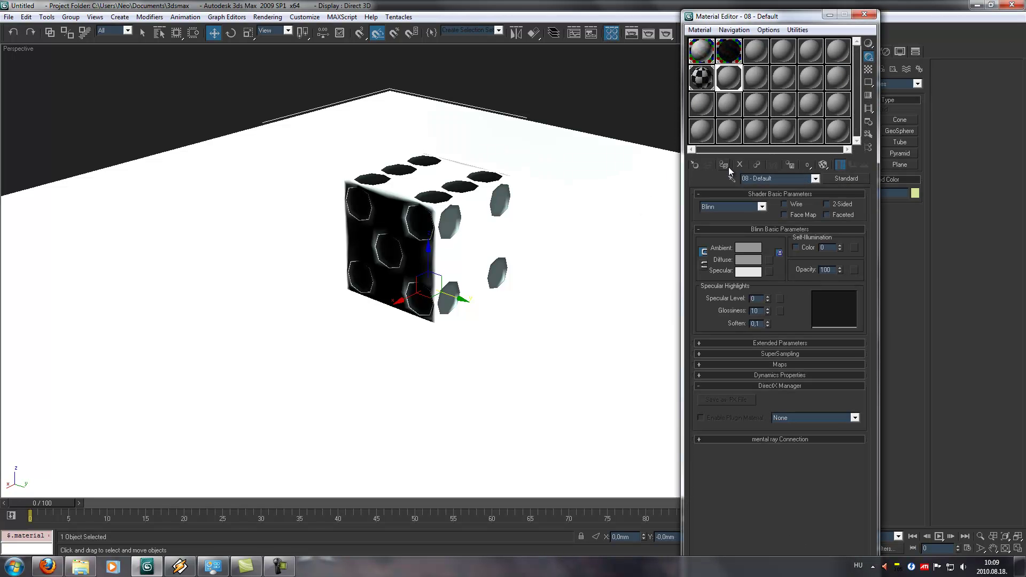
pyautogui.click(864, 14)
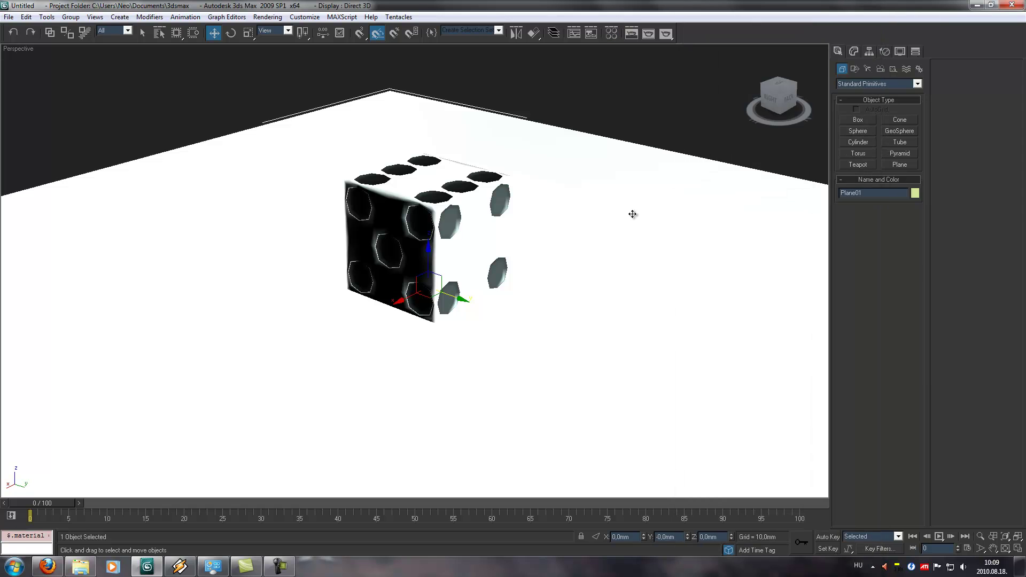
pyautogui.hotkey('shift', 'q')
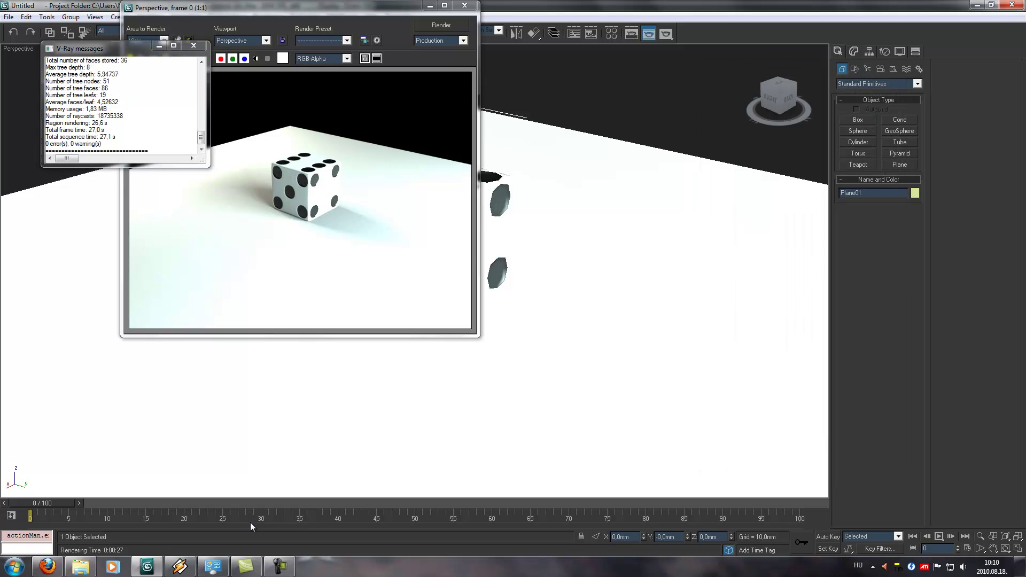
pyautogui.click(278, 566)
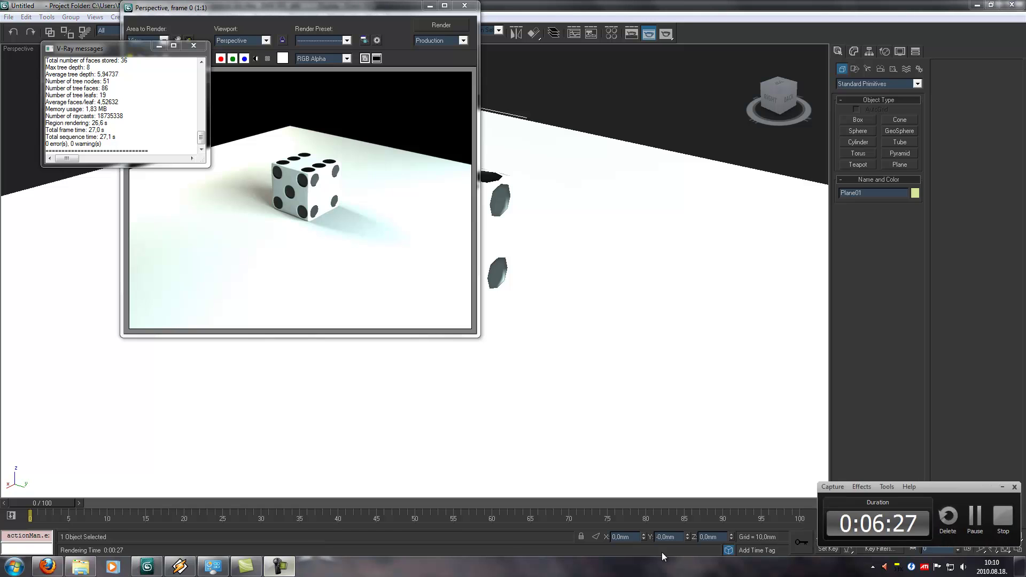
pyautogui.click(974, 516)
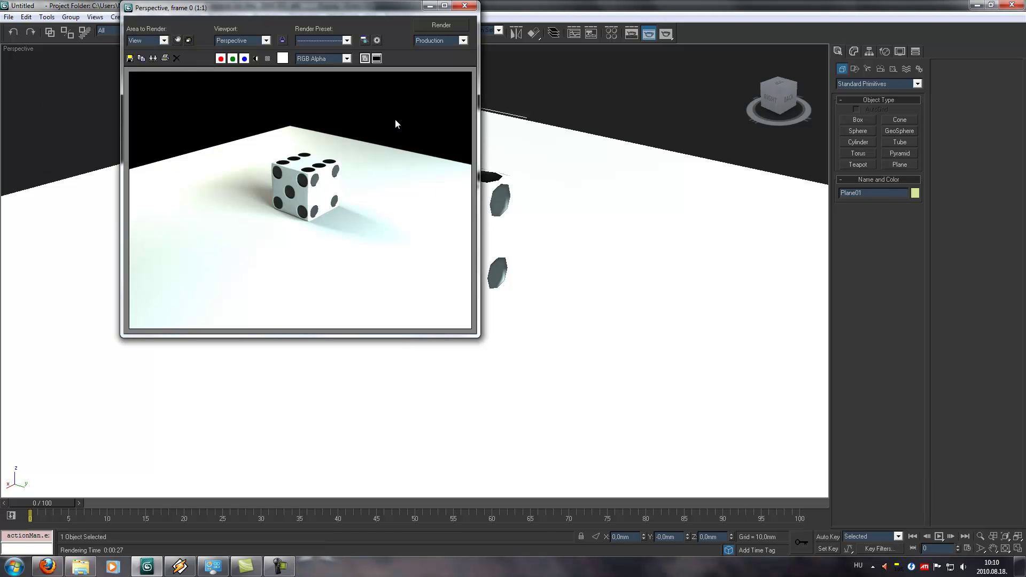
pyautogui.click(464, 6)
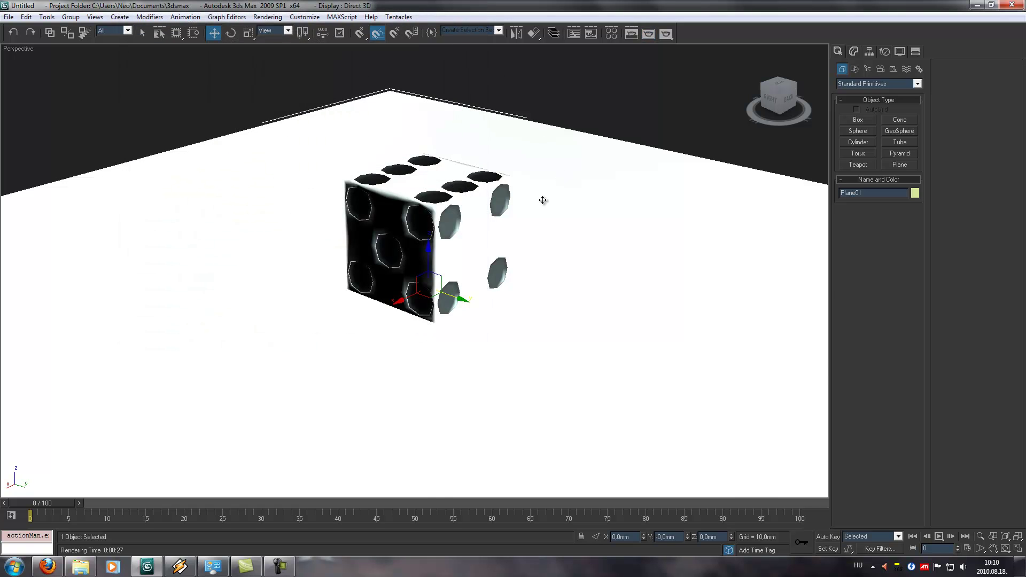
# Set the cyan-tinted light's multiplier to 15
pyautogui.scroll(-6, 542, 200)
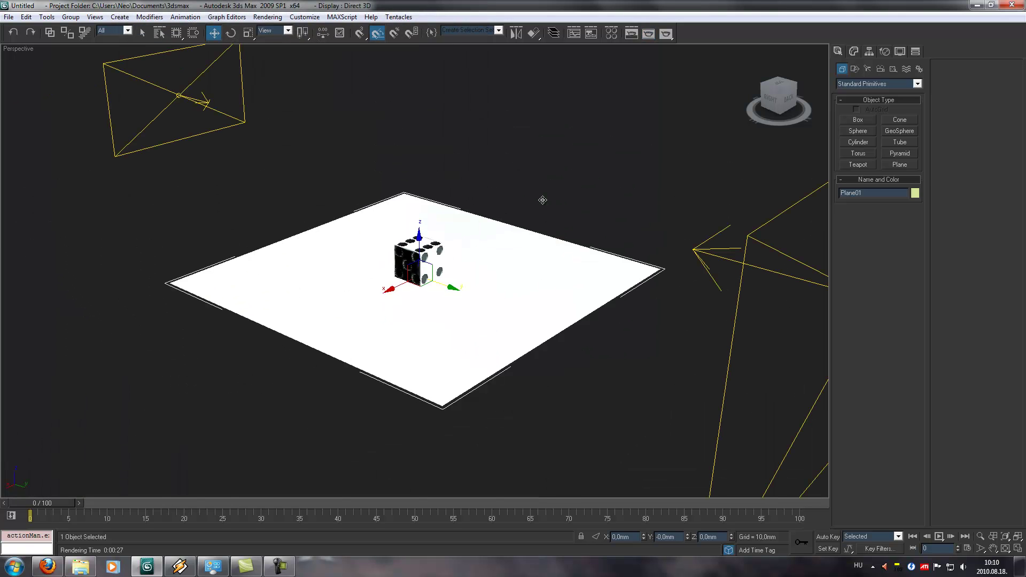
pyautogui.click(750, 239)
pyautogui.click(853, 52)
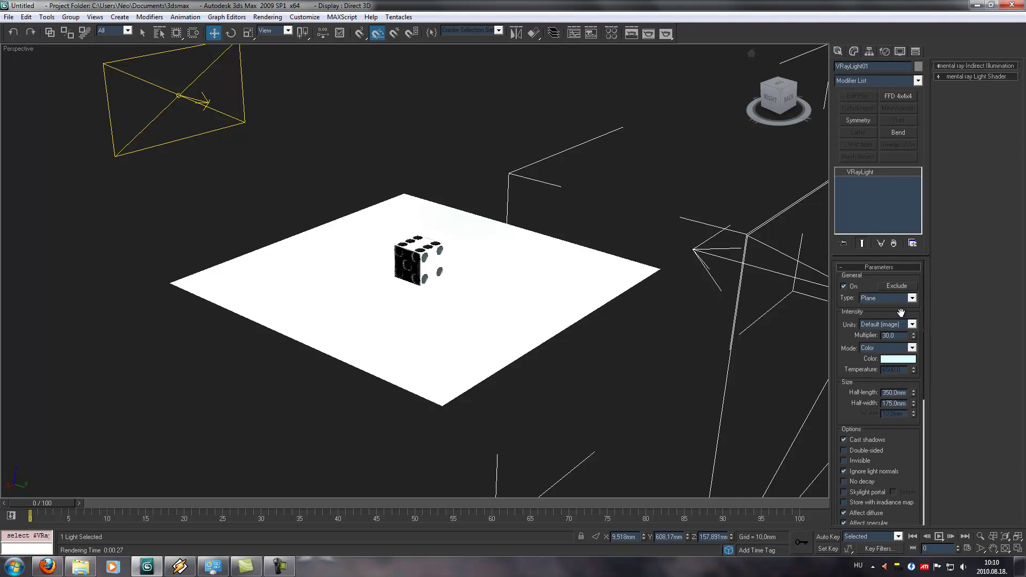
pyautogui.moveTo(899, 335); pyautogui.dragTo(834, 337)
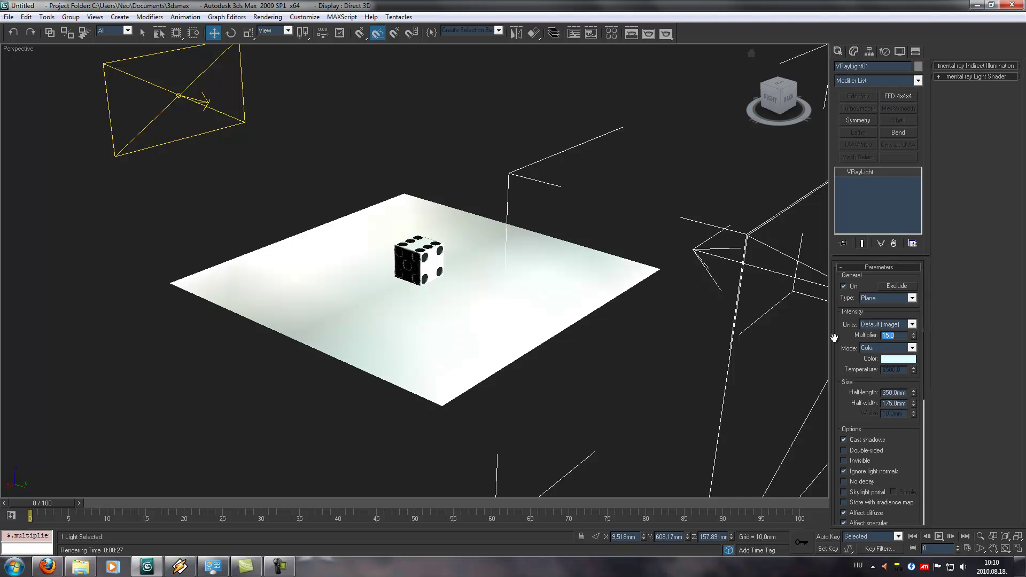
# Set the cream-coloured copied light's multiplier to 22.5
pyautogui.click(308, 82)
pyautogui.click(742, 264)
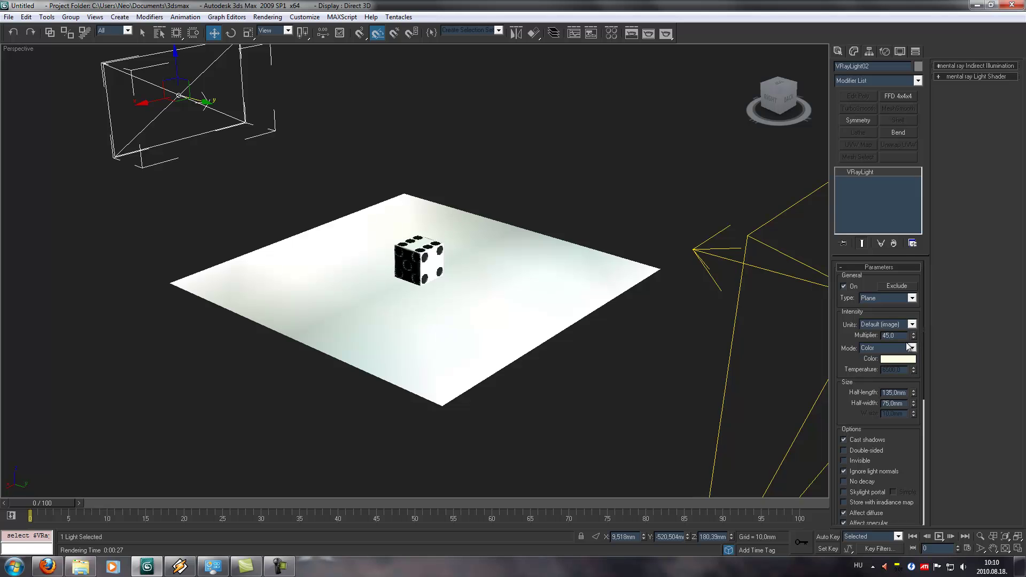
pyautogui.moveTo(899, 335); pyautogui.dragTo(665, 174)
pyautogui.write('22,5')
pyautogui.press('Return')
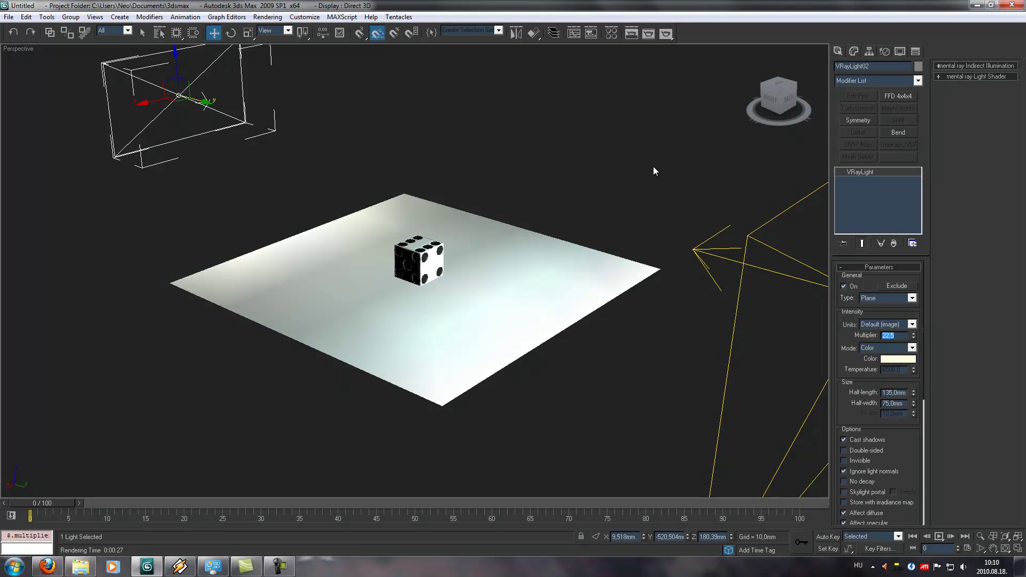
# Render the die on the ground plane again to check the reduced light intensities, then close the render
pyautogui.scroll(5, 432, 178)
pyautogui.moveTo(433, 179); pyautogui.dragTo(420, 188, button='middle')
pyautogui.hotkey('shift', 'q')
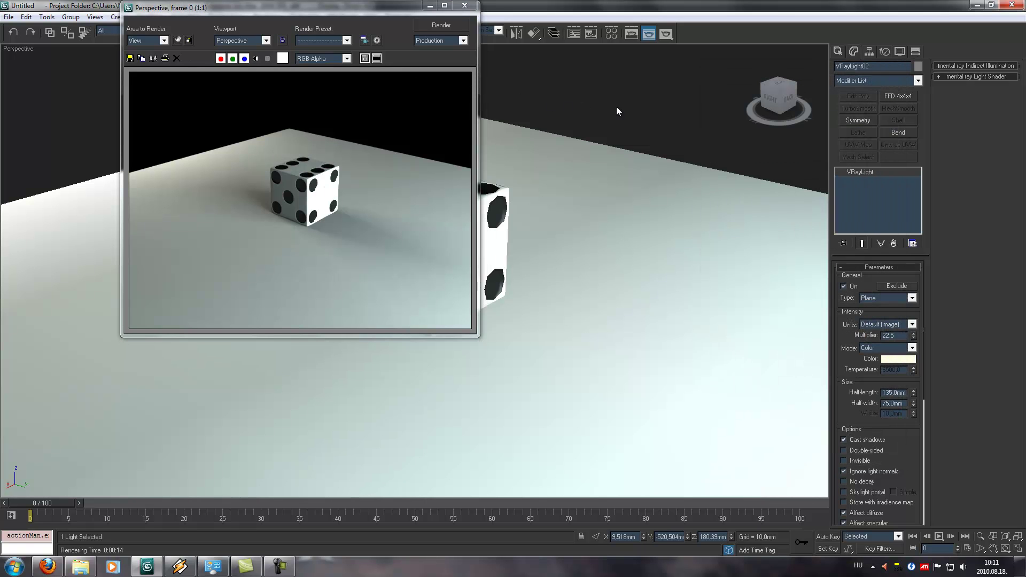
pyautogui.click(464, 5)
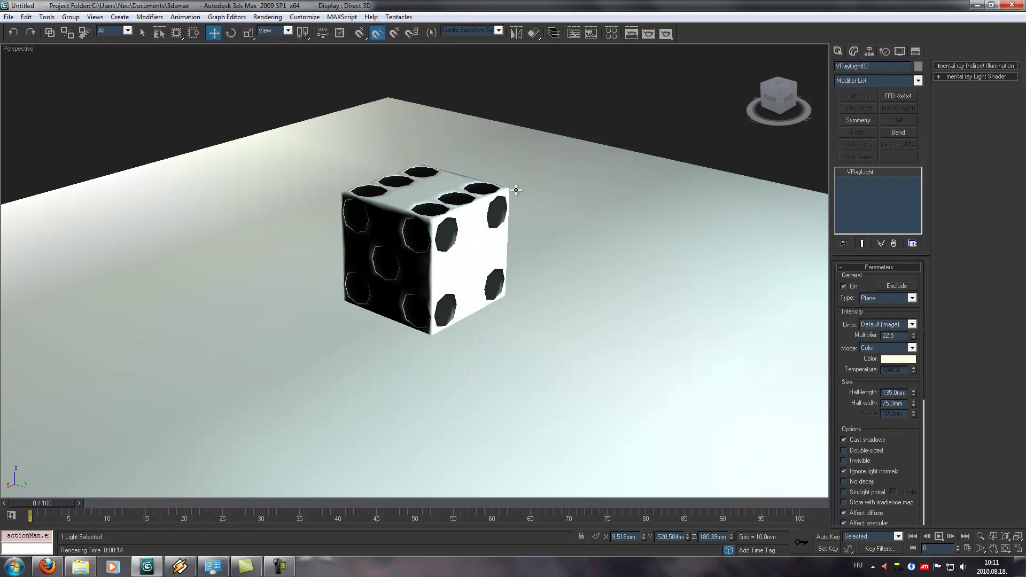
# Rotate the die about -35 degrees around its Z axis
pyautogui.click(459, 214)
pyautogui.click(230, 33)
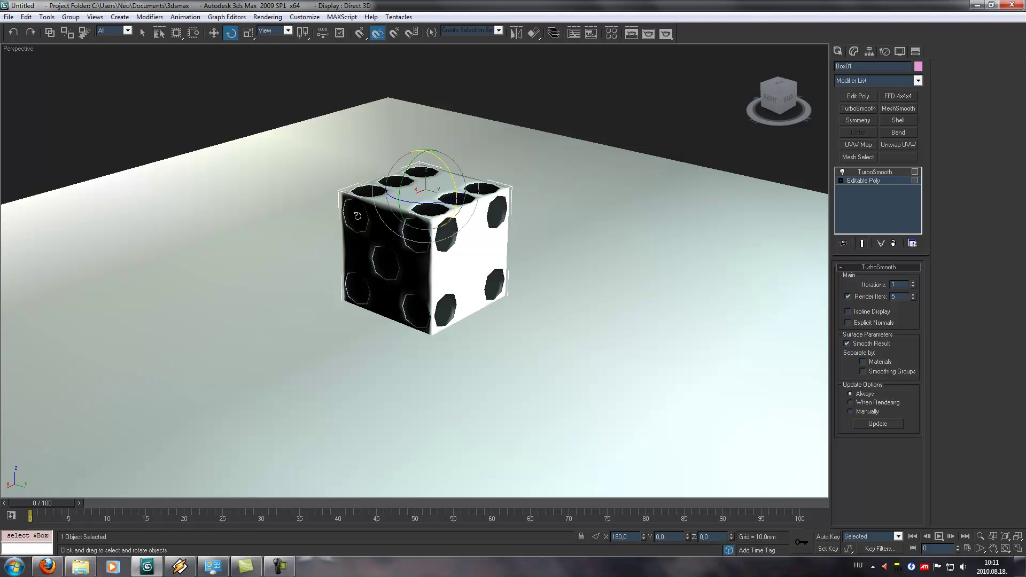
pyautogui.moveTo(434, 201); pyautogui.dragTo(416, 206)
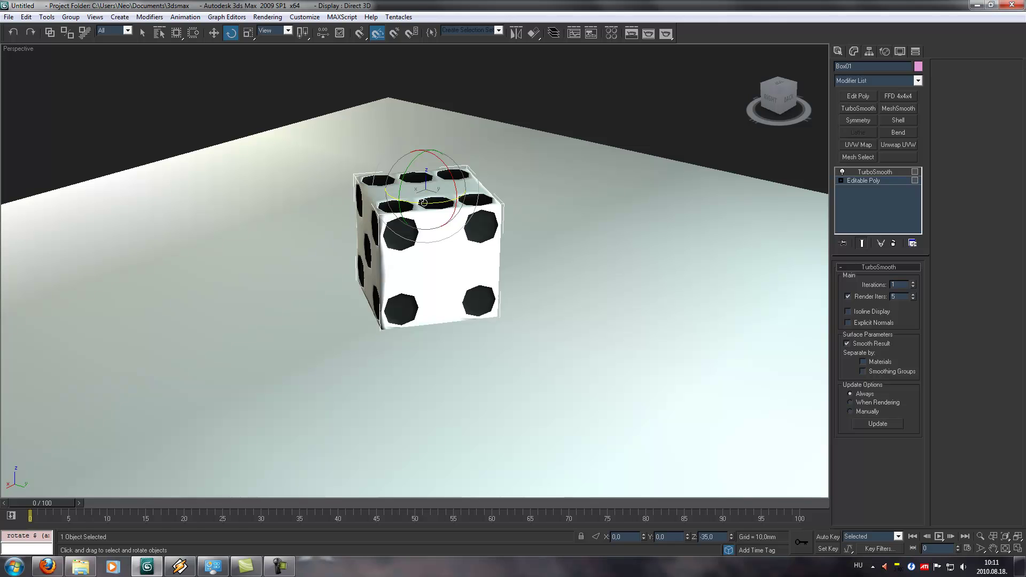
# Deselect the die and set the render output size to HDTV (video) with a width of 1000
pyautogui.click(594, 107)
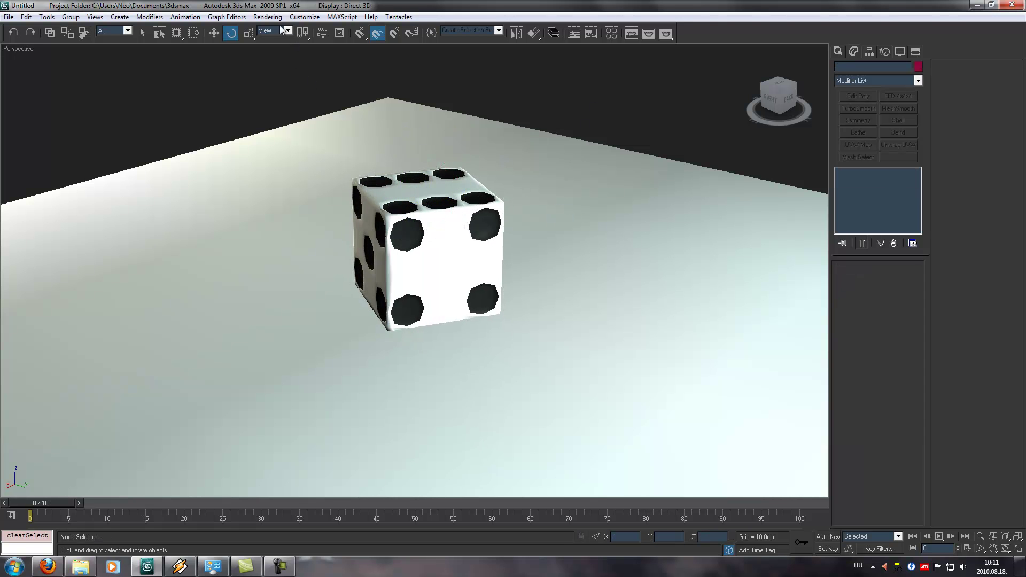
pyautogui.click(268, 16)
pyautogui.click(240, 43)
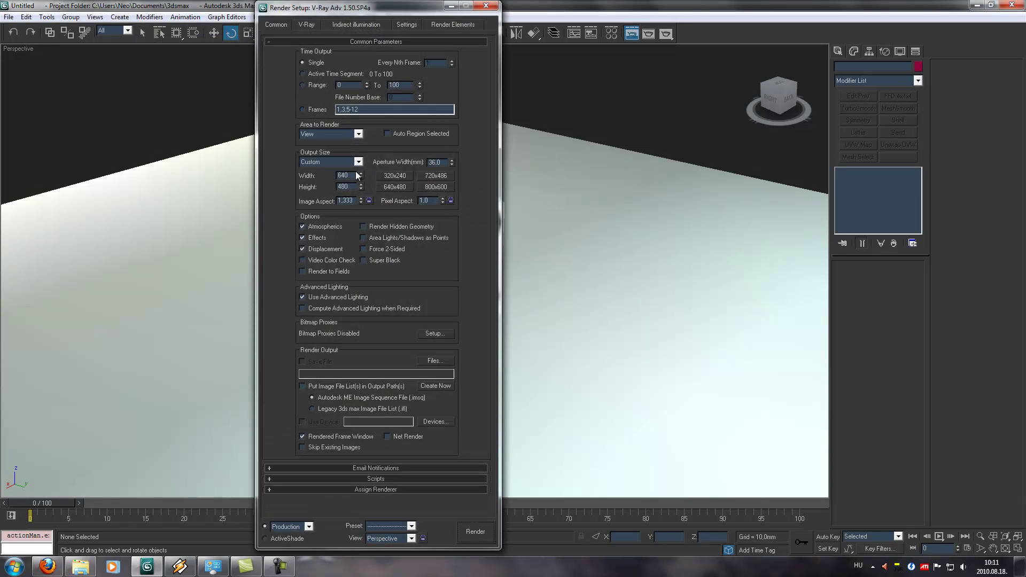
pyautogui.click(358, 165)
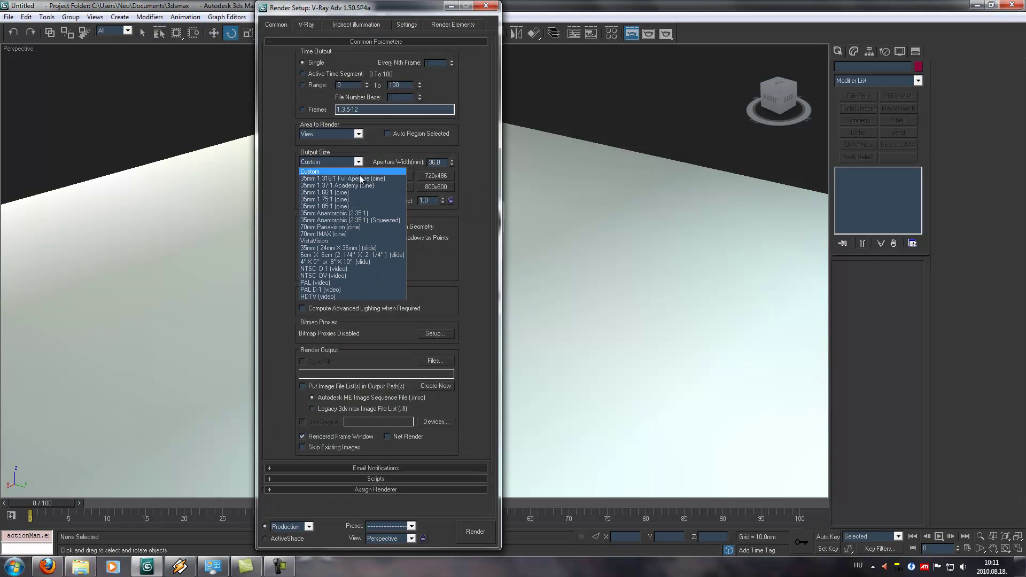
pyautogui.click(355, 297)
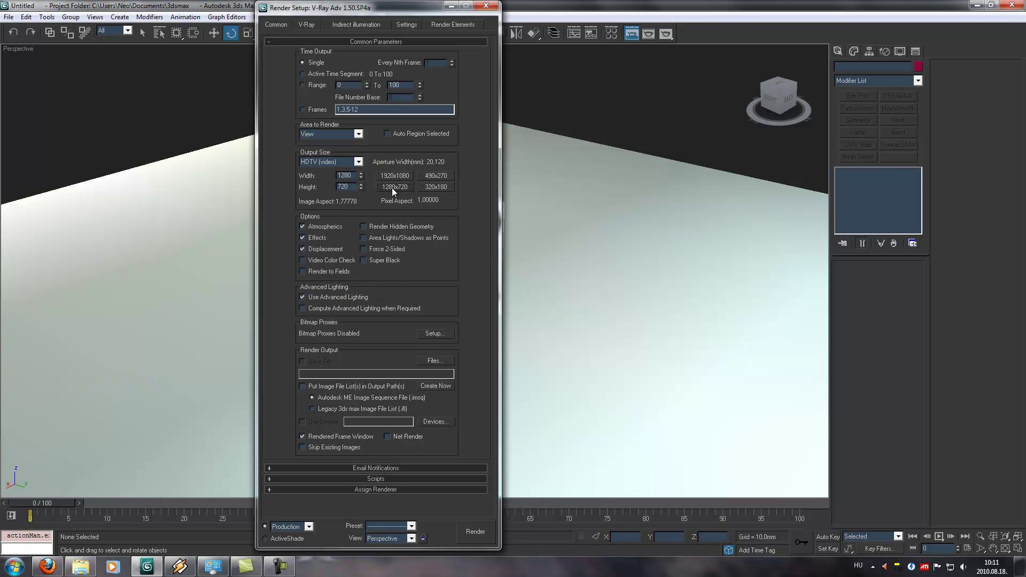
pyautogui.doubleClick(350, 177)
pyautogui.write('1000')
pyautogui.press('Return')
# Set the V-Ray antialiasing filter to Catmull-Rom and look over the adaptive subdivision sampler settings
pyautogui.click(307, 25)
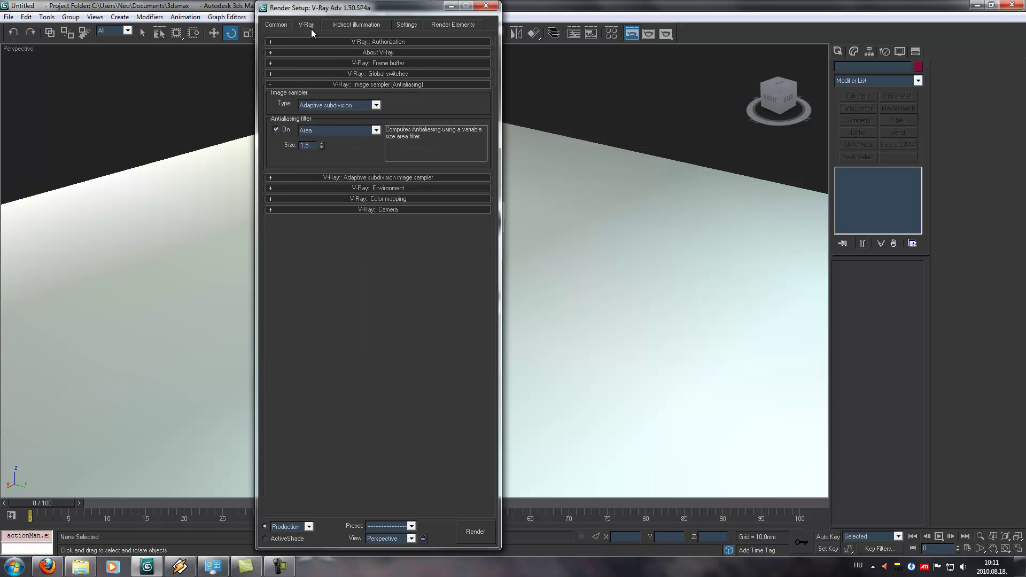
pyautogui.click(359, 130)
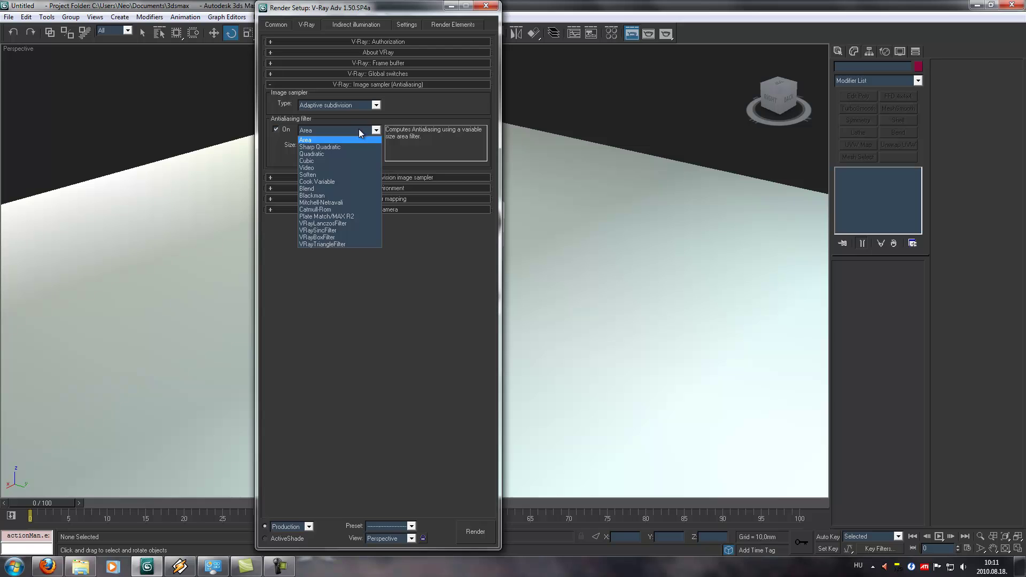
pyautogui.click(344, 210)
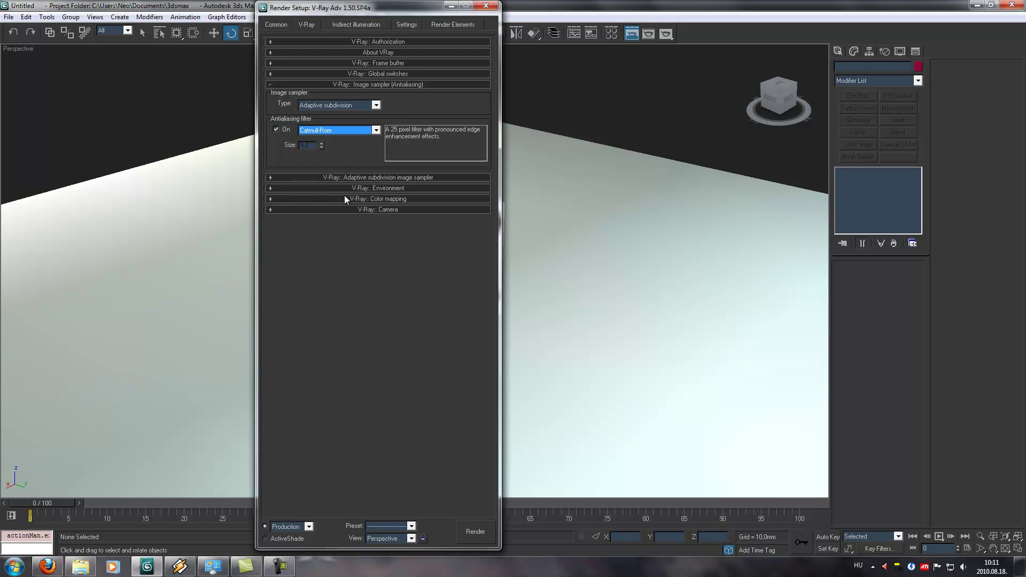
pyautogui.click(345, 177)
pyautogui.click(336, 189)
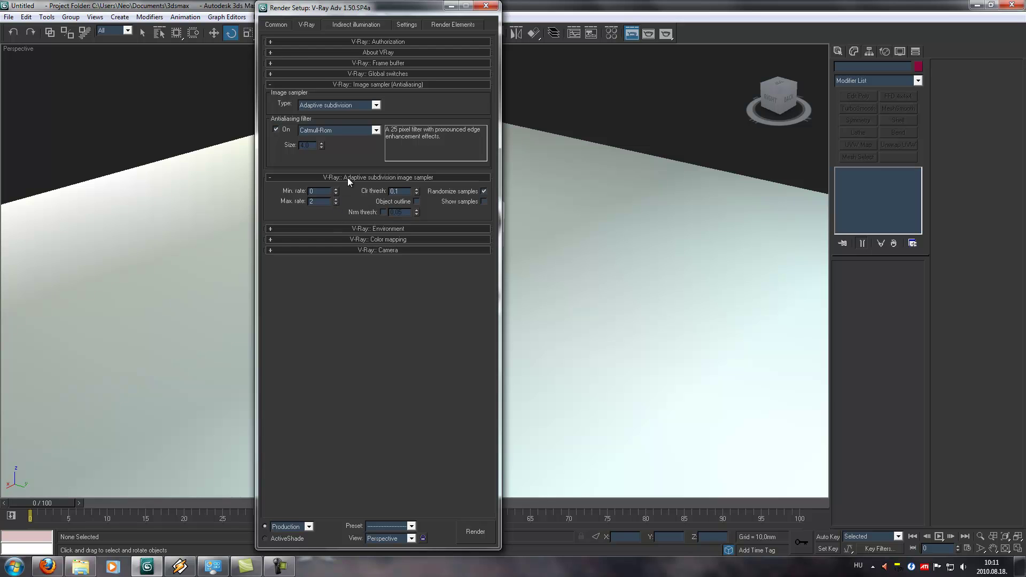
pyautogui.click(347, 177)
# Set the V-Ray color mapping type to HSV exponential and turn on sub-pixel mapping
pyautogui.click(346, 201)
pyautogui.click(354, 213)
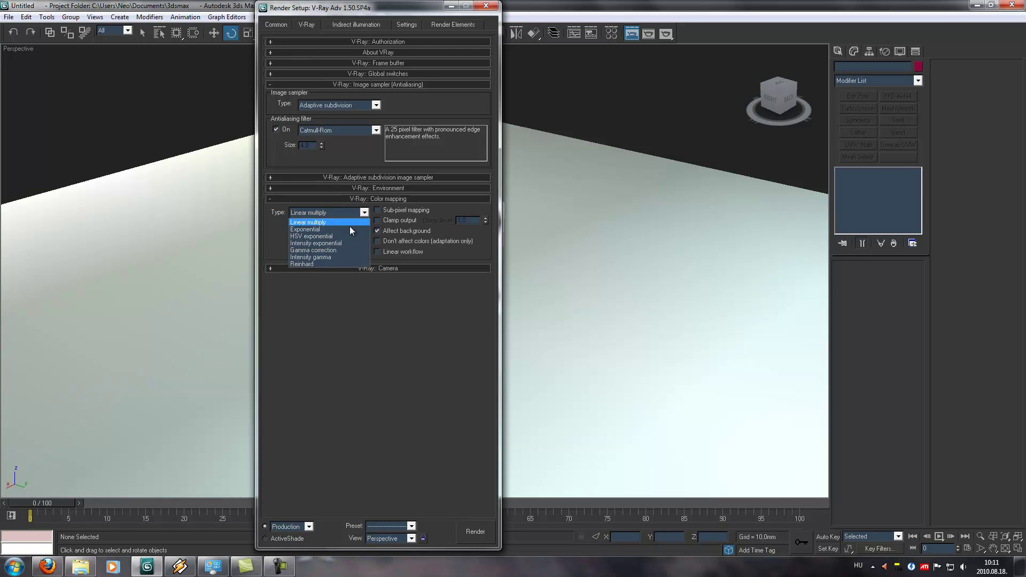
pyautogui.click(347, 236)
pyautogui.click(377, 220)
pyautogui.click(374, 198)
# Set V-Ray's dynamic memory limit to 2000 MB, review the common render parameters, and close the render setup
pyautogui.click(349, 26)
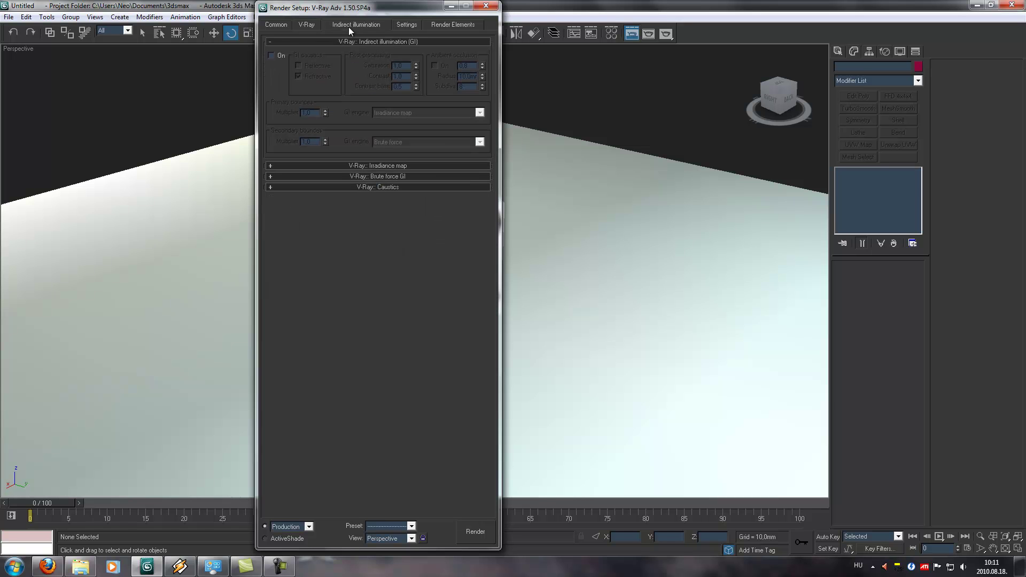
pyautogui.hotkey('ctrl', 'Tab')
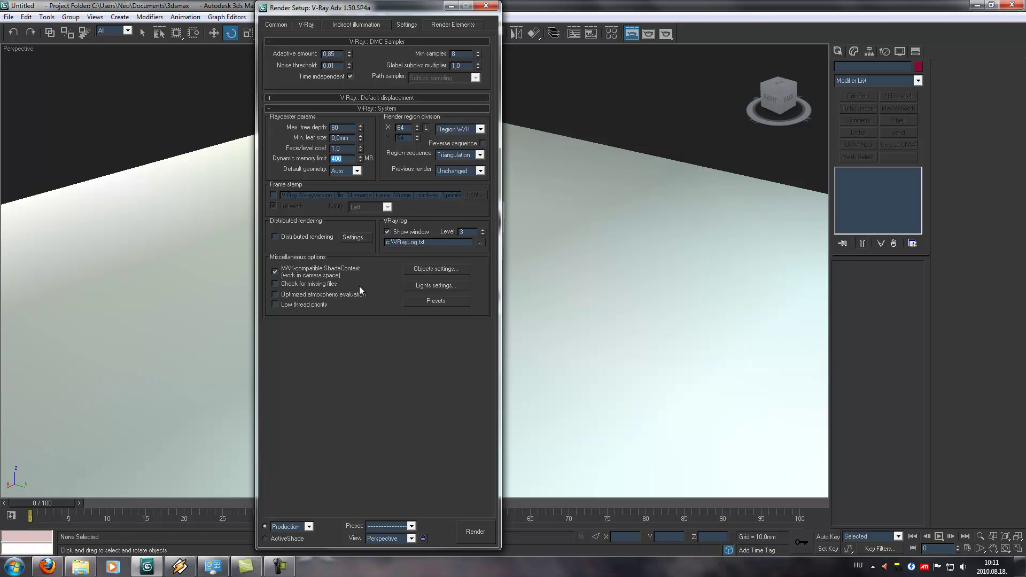
pyautogui.write('2000')
pyautogui.click(315, 26)
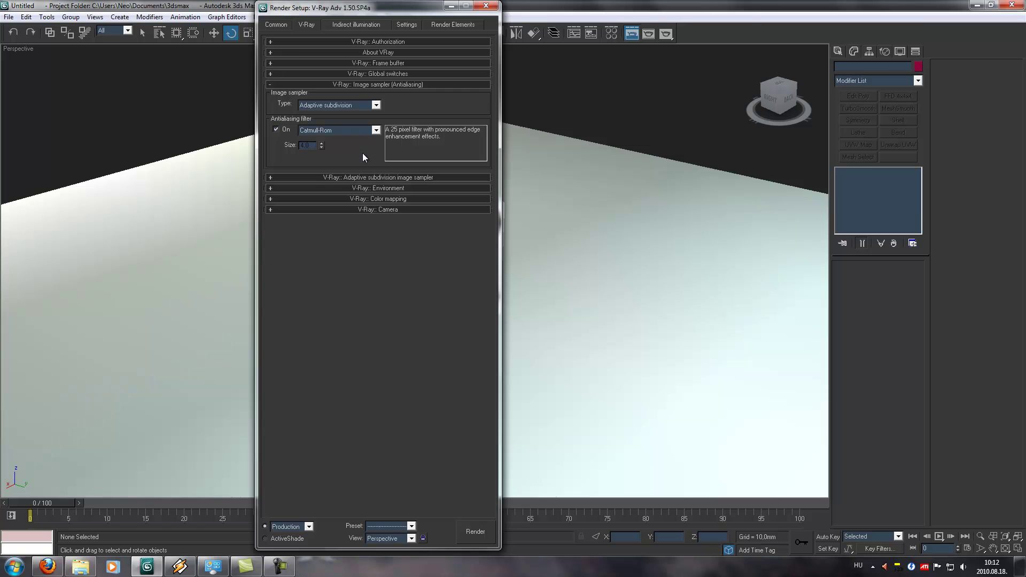
pyautogui.click(283, 23)
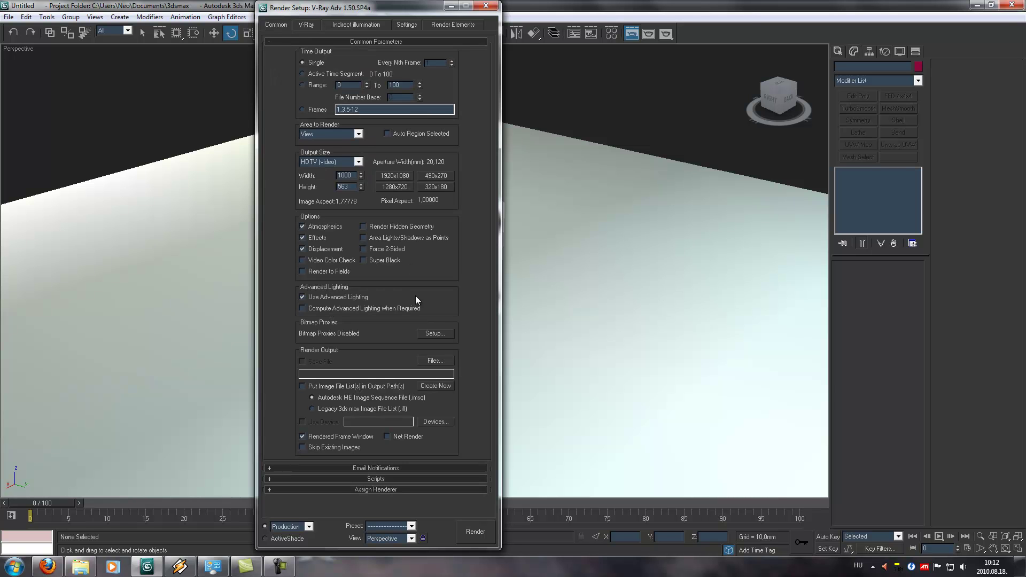
pyautogui.click(487, 6)
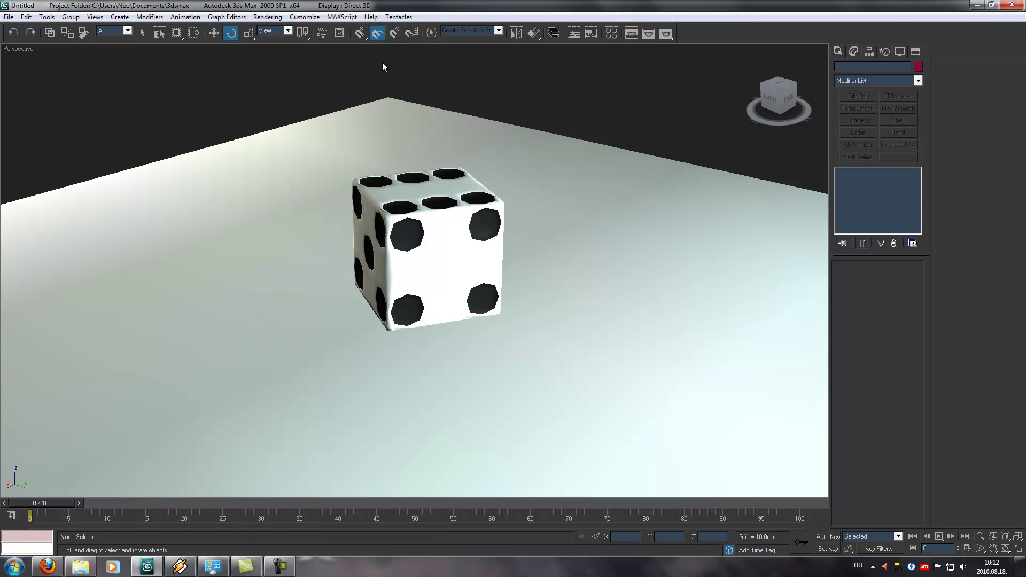
# Render the perspective view with the new output and V-Ray settings, then close the messages and the render
pyautogui.hotkey('shift', 'q')
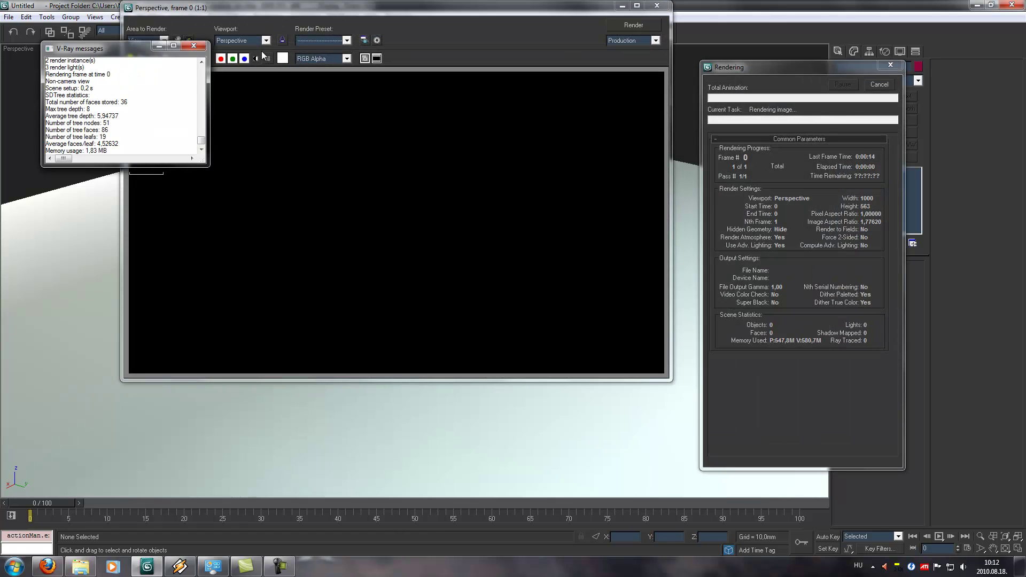
pyautogui.click(197, 49)
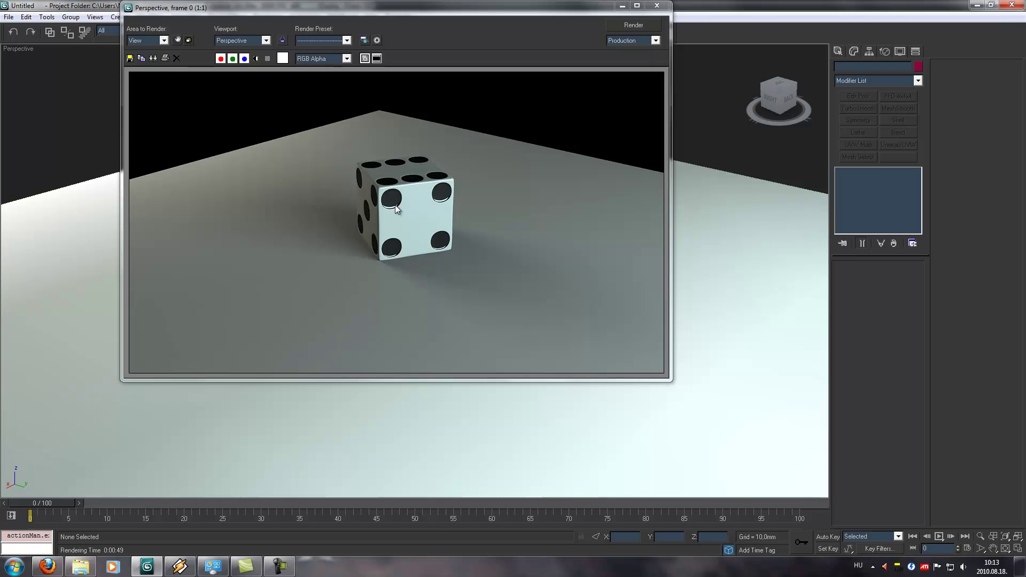
pyautogui.click(656, 6)
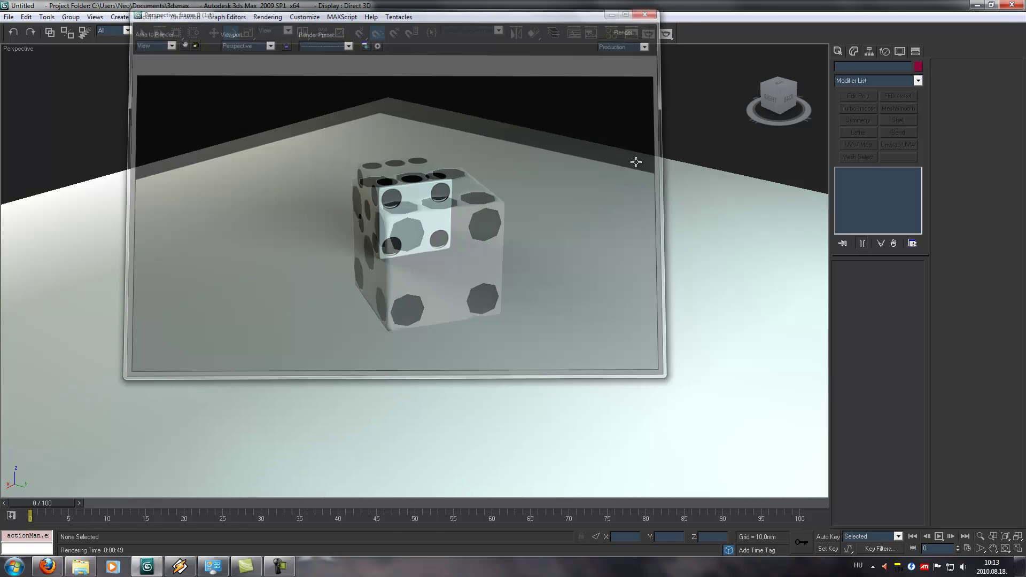
# Darken the reflection color of the black pip material to nearly black
pyautogui.press('m')
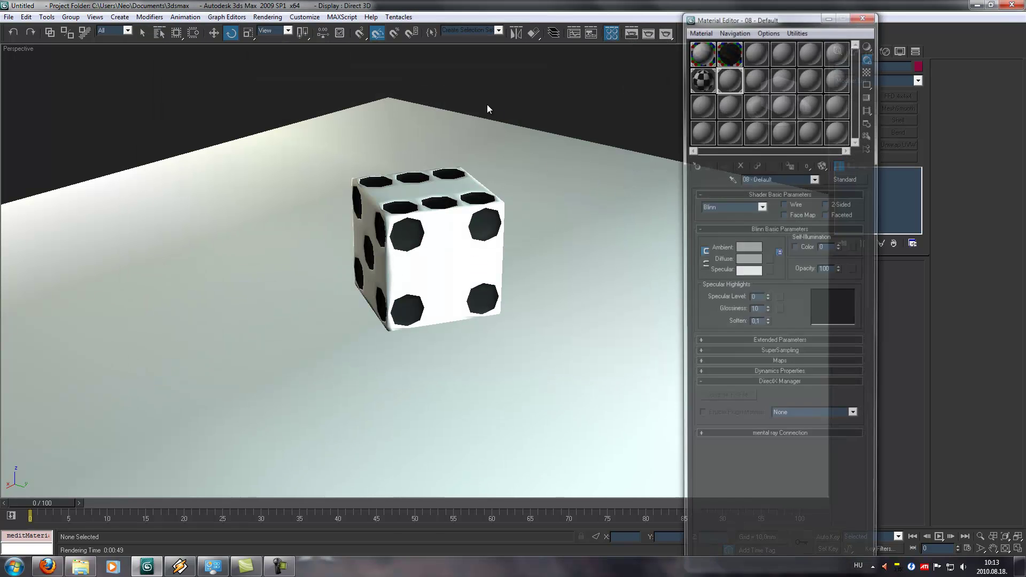
pyautogui.click(729, 52)
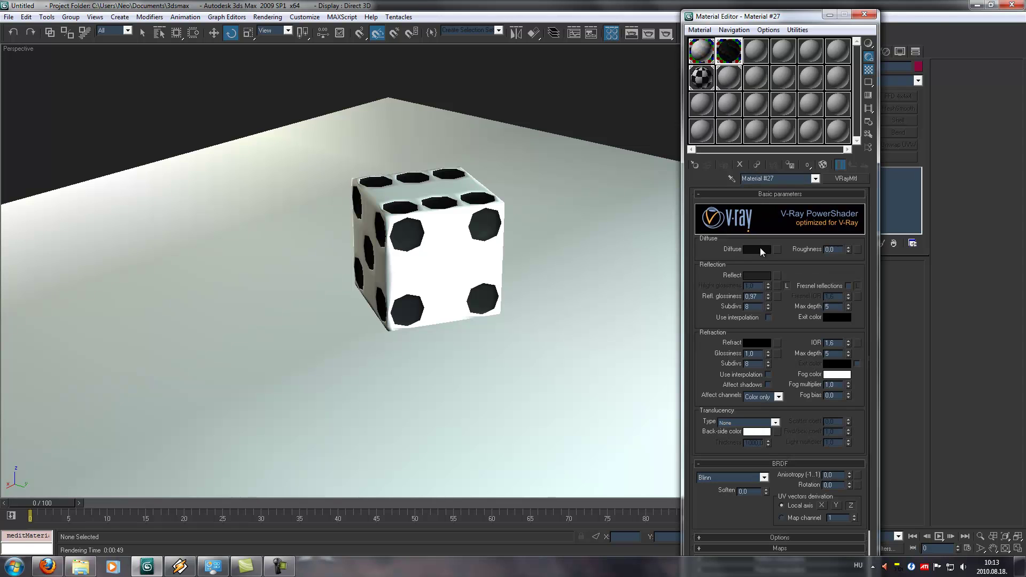
pyautogui.click(764, 275)
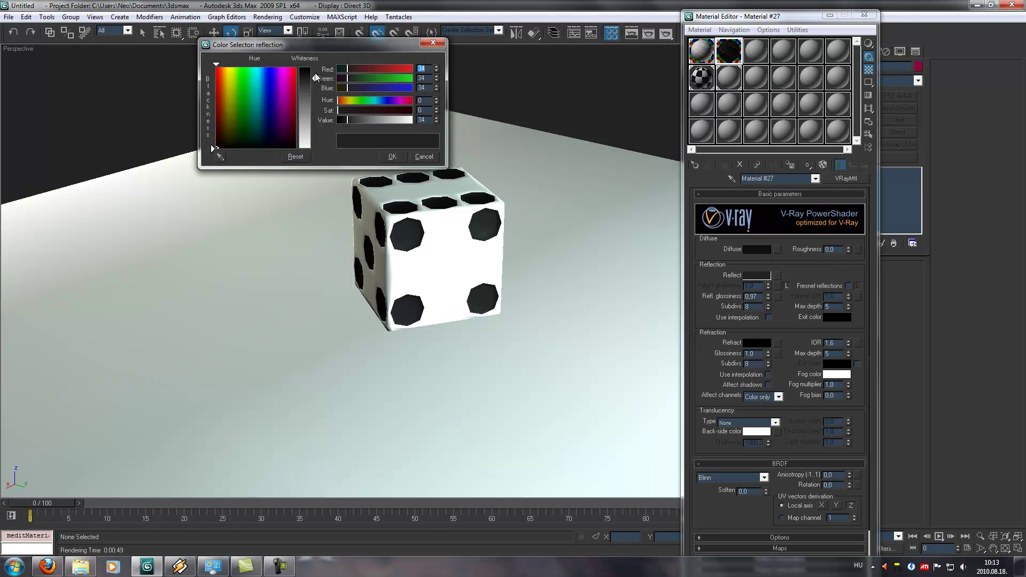
pyautogui.moveTo(314, 72); pyautogui.dragTo(314, 70)
pyautogui.click(400, 159)
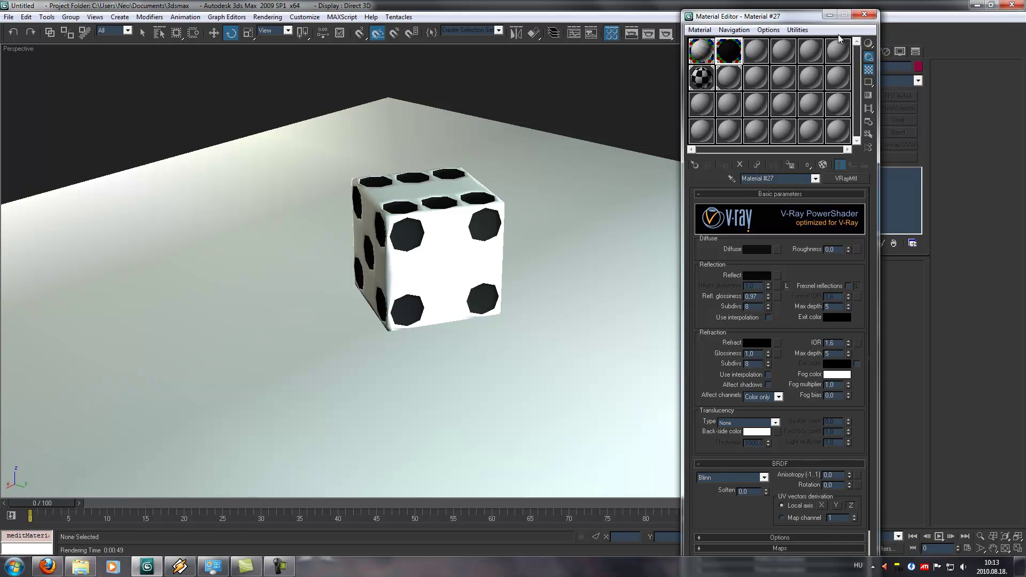
# Turn the unused 08 - Default material into a VRayMtl
pyautogui.click(730, 77)
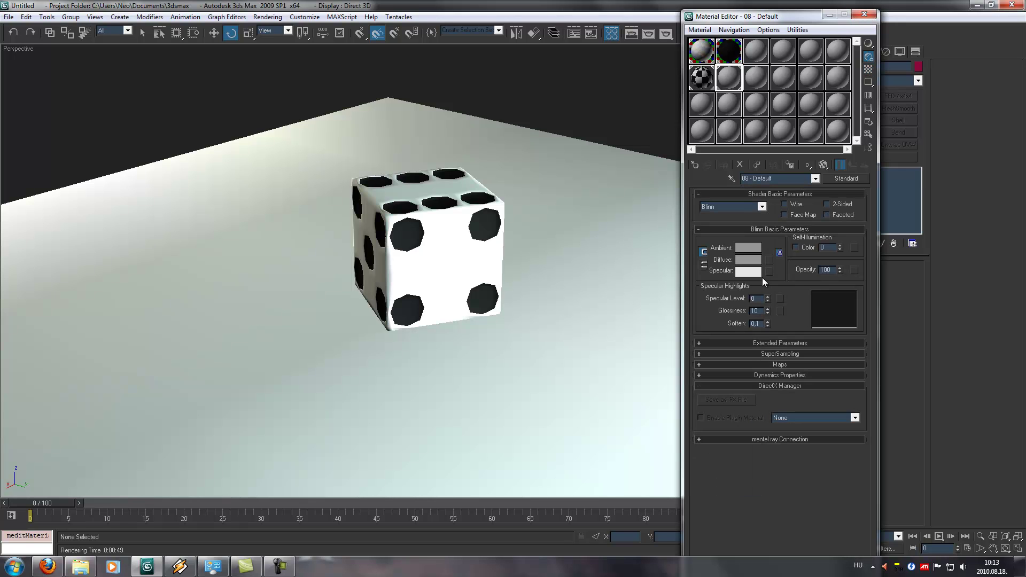
pyautogui.click(700, 164)
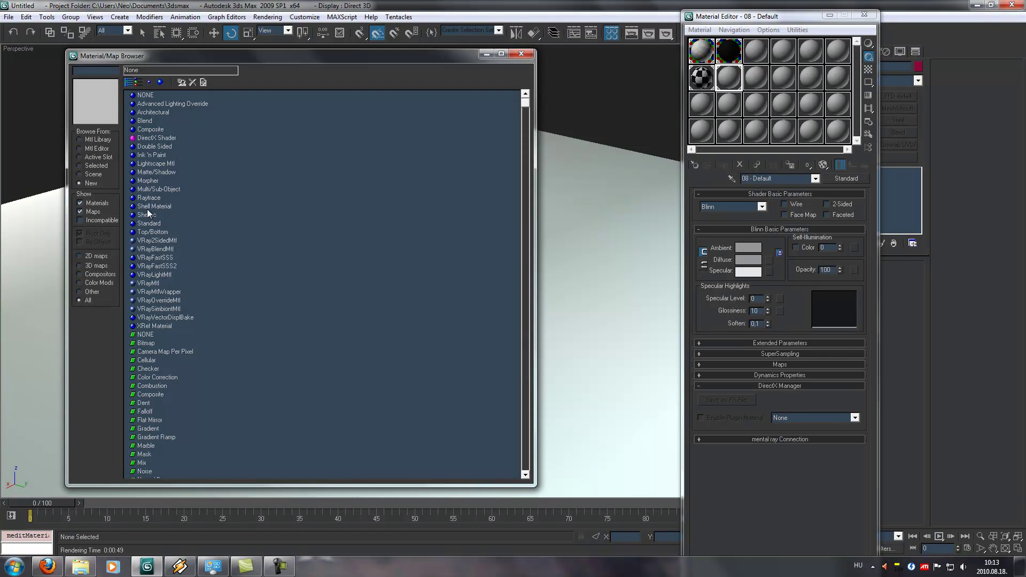
pyautogui.doubleClick(149, 283)
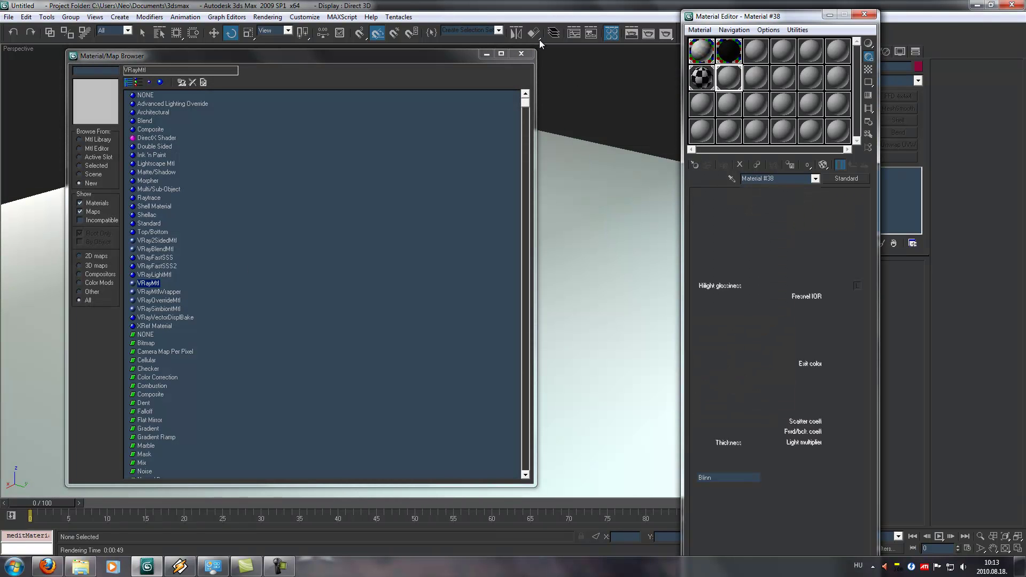
pyautogui.click(527, 58)
# Set the new material's reflection color to dark grey with value 44, assign it to the ground plane, and close the Material Editor
pyautogui.click(756, 275)
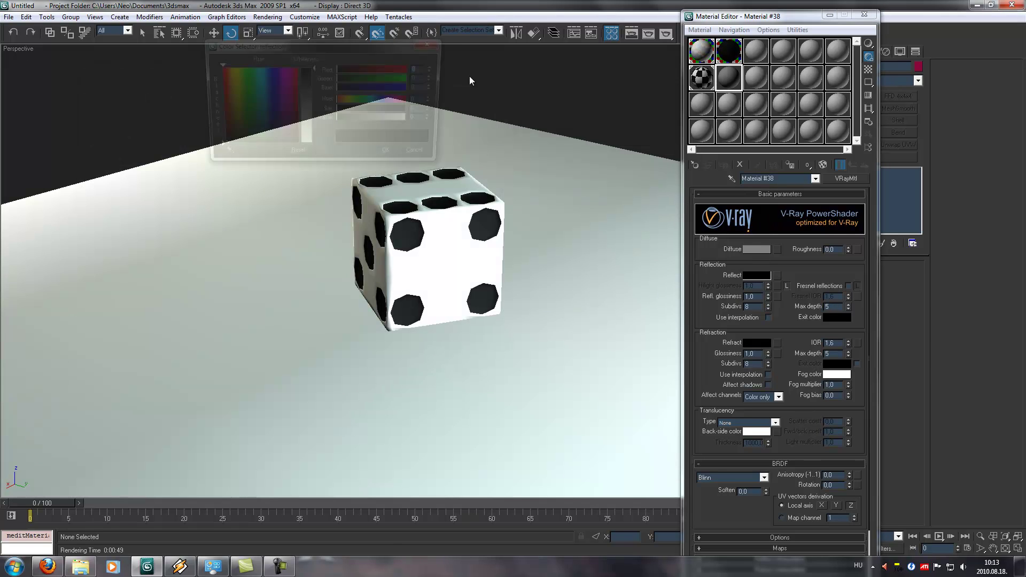
pyautogui.moveTo(313, 73); pyautogui.dragTo(311, 75)
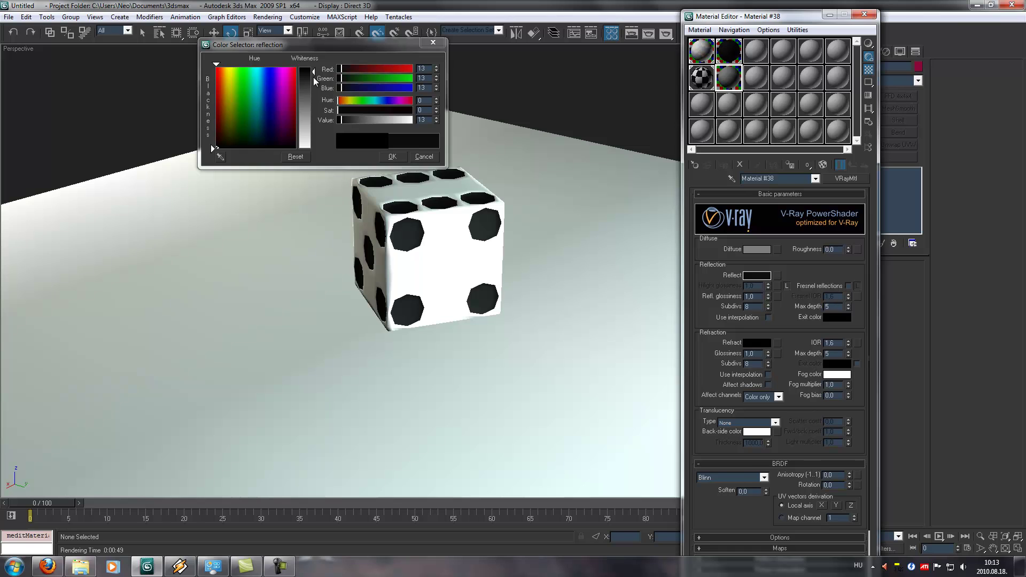
pyautogui.moveTo(311, 72); pyautogui.dragTo(314, 82)
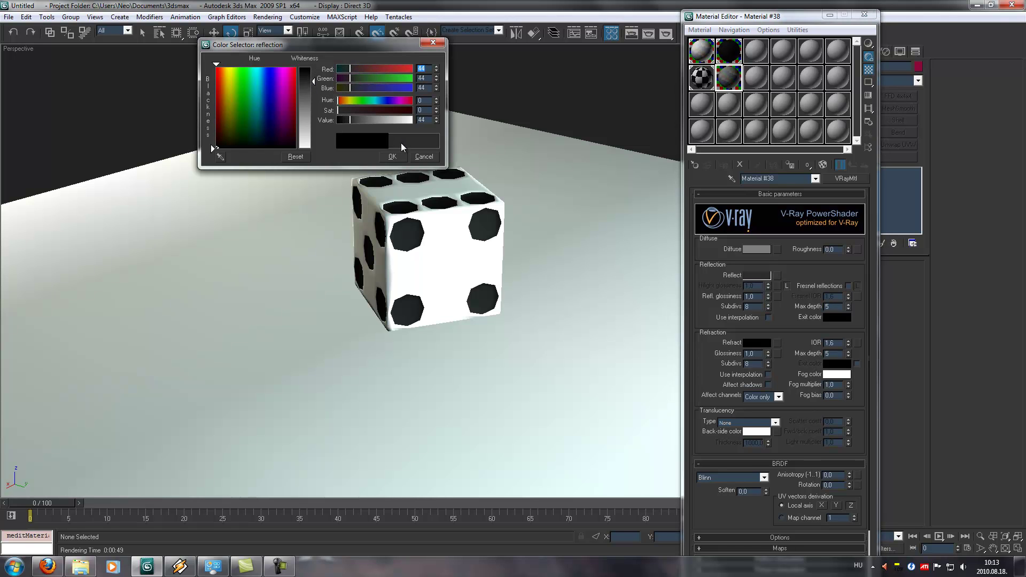
pyautogui.click(392, 156)
pyautogui.moveTo(736, 80); pyautogui.dragTo(527, 120)
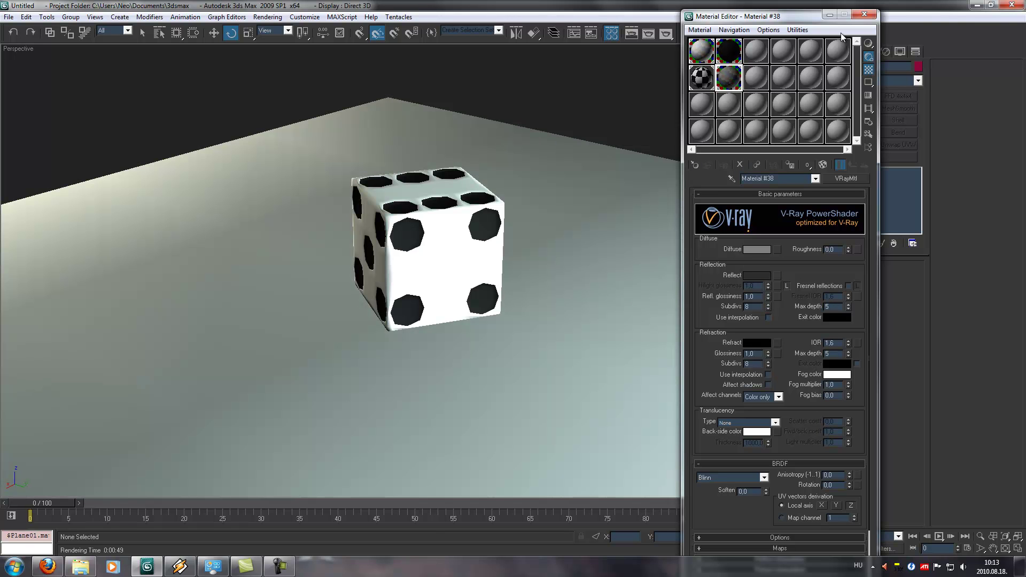
pyautogui.click(864, 15)
# Frame the die closely in the perspective view and show the safe frame
pyautogui.moveTo(616, 191); pyautogui.dragTo(604, 238, button='middle')
pyautogui.scroll(3, 620, 195)
pyautogui.scroll(2, 605, 224)
pyautogui.rightClick(30, 50)
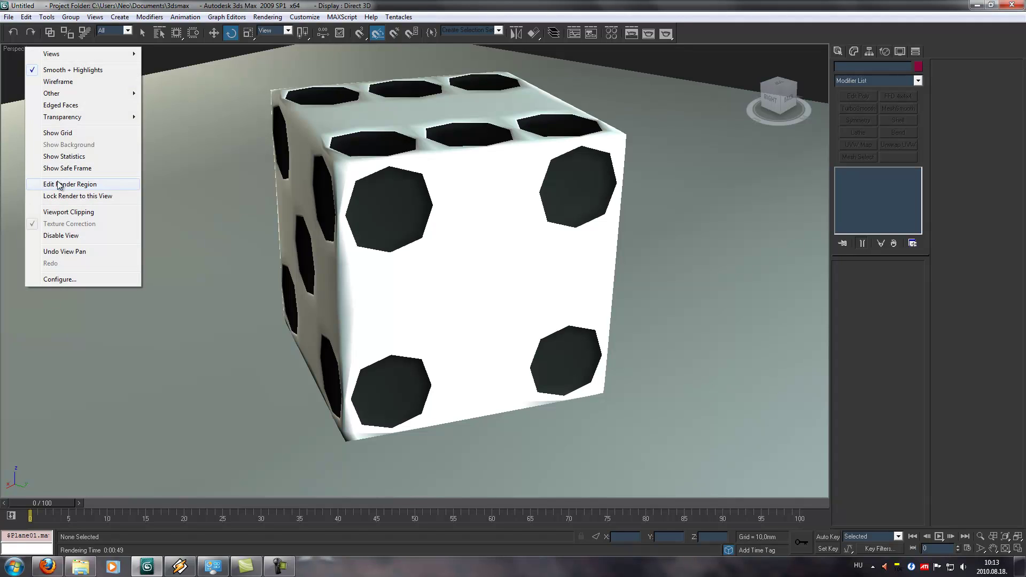
pyautogui.click(70, 169)
pyautogui.moveTo(548, 208); pyautogui.dragTo(540, 212, button='middle')
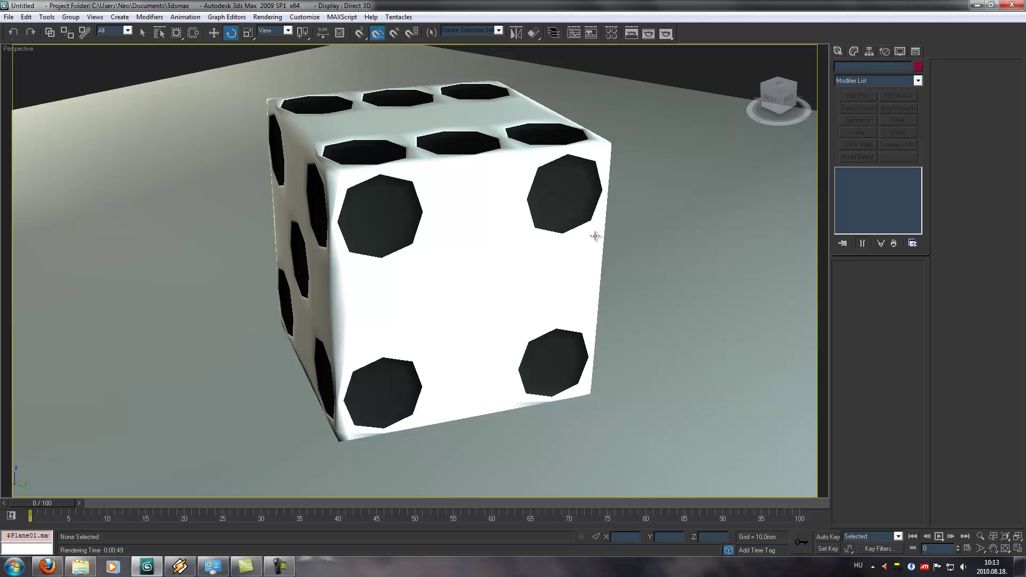
# Render the close-up of the die on the reflective ground plane, then close the messages and the render
pyautogui.hotkey('shift', 'q')
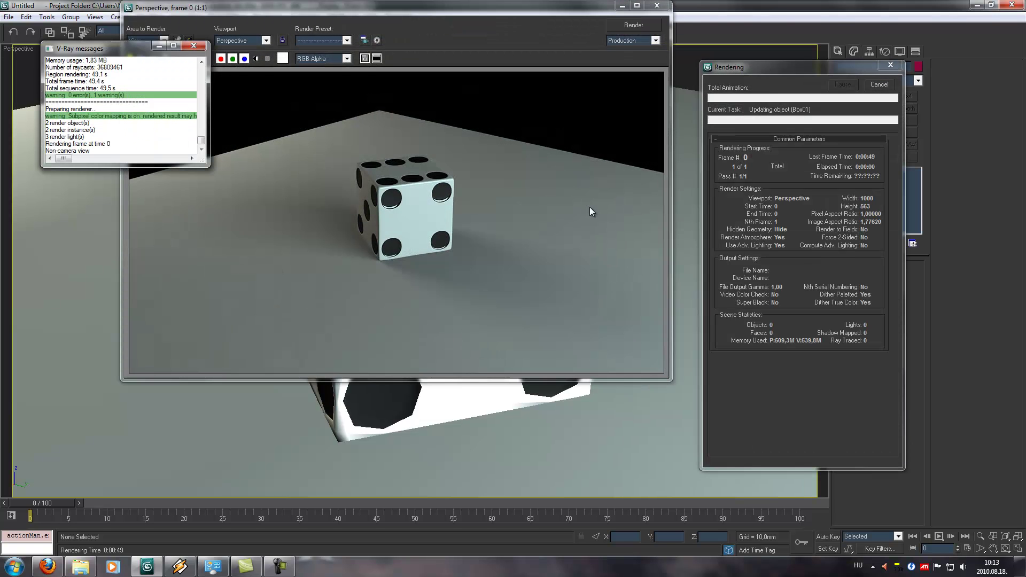
pyautogui.click(193, 46)
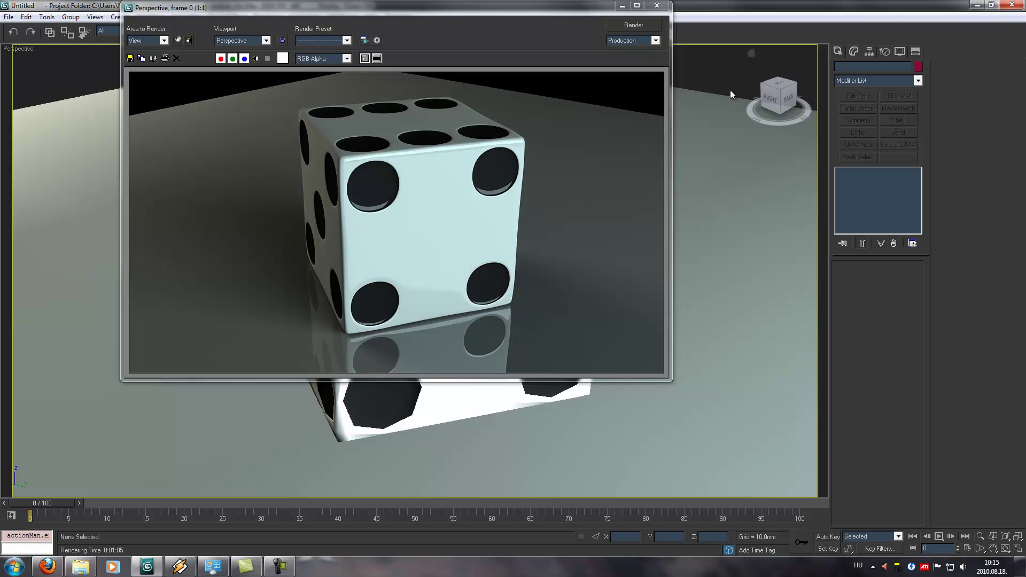
pyautogui.click(657, 7)
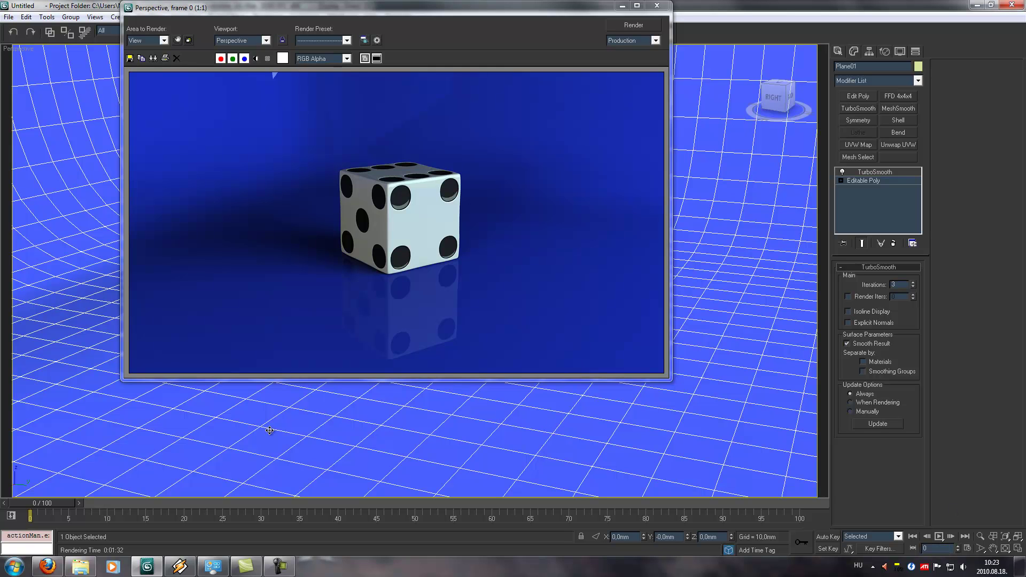
# Maximize the finished render of the die on the blue backdrop to inspect it
pyautogui.click(636, 6)
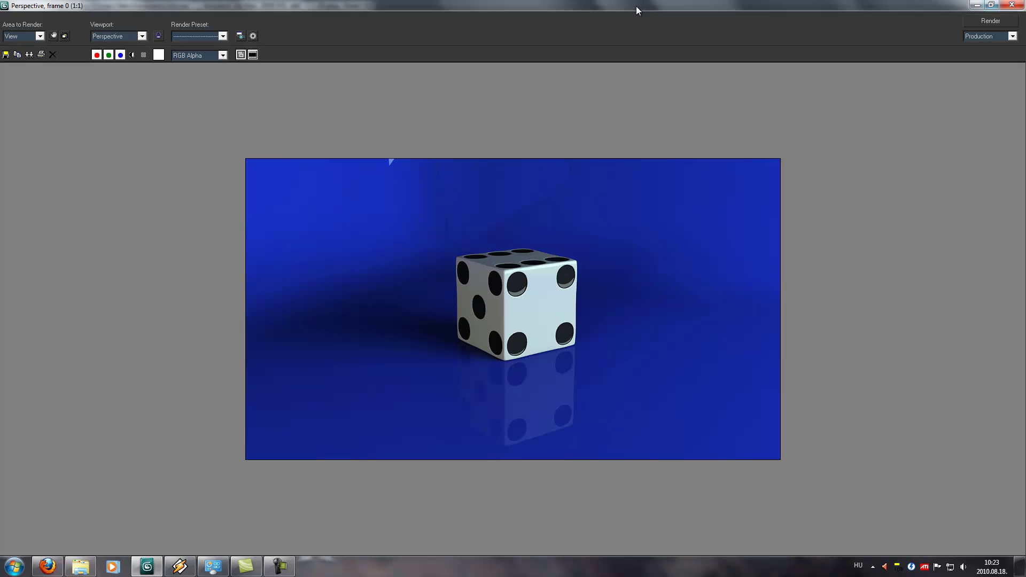